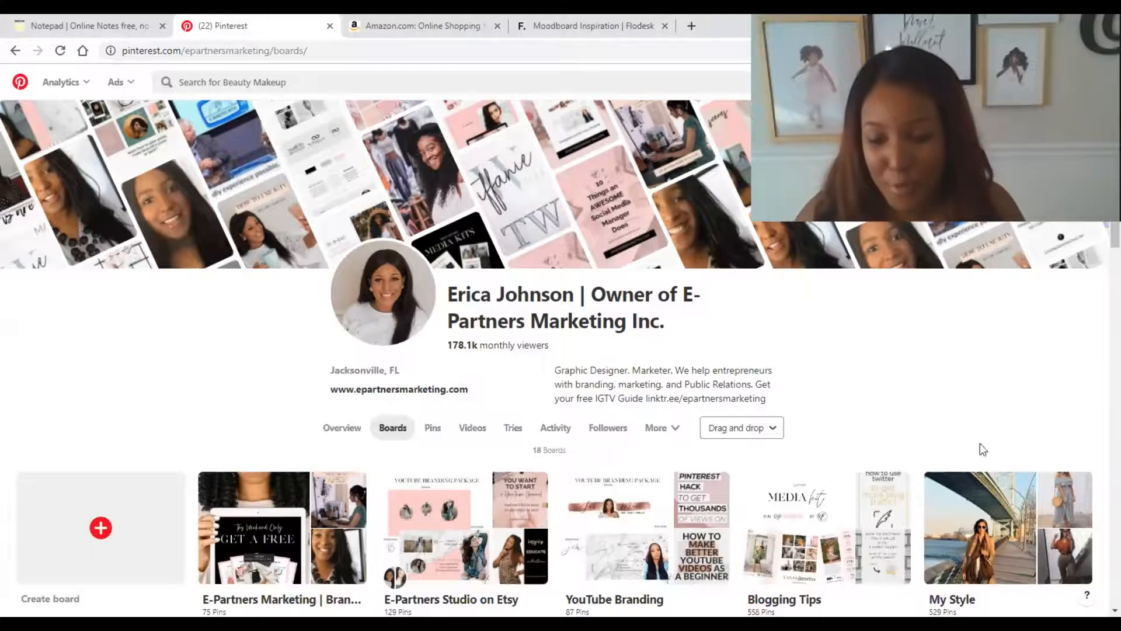
Browse the profile's public and secret boards and open the client's color palette board, the first of the secret boards.
{"action": "scroll", "coordinate": [981, 460], "scroll_direction": "down", "scroll_amount": 1}
{"action": "scroll", "coordinate": [981, 460], "scroll_direction": "down", "scroll_amount": 6}
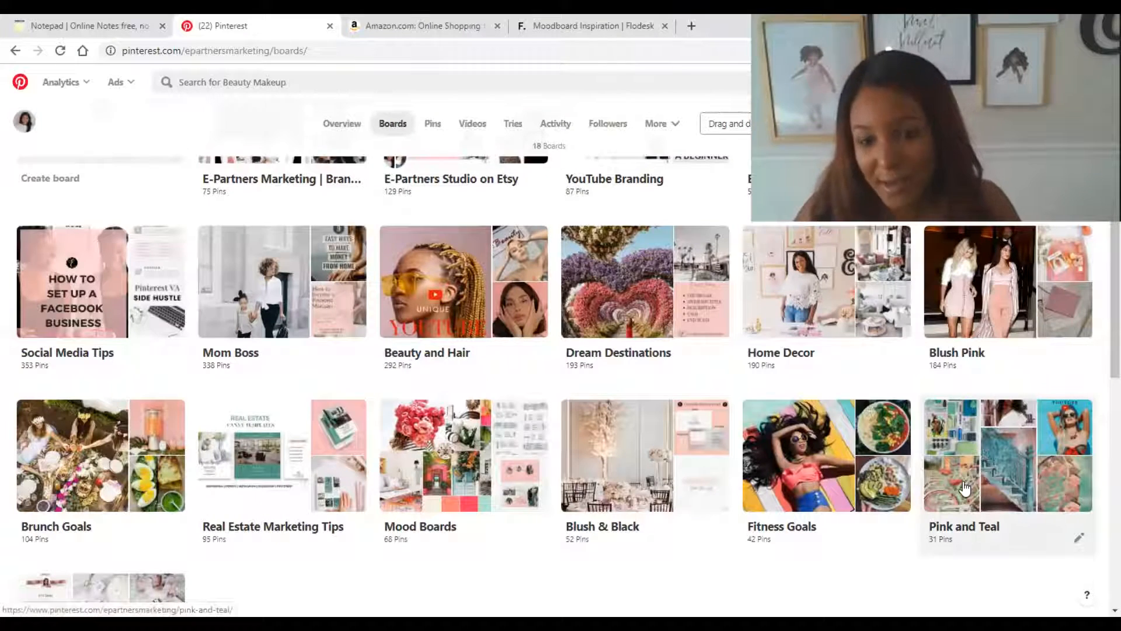
{"action": "scroll", "coordinate": [965, 488], "scroll_direction": "down", "scroll_amount": 11}
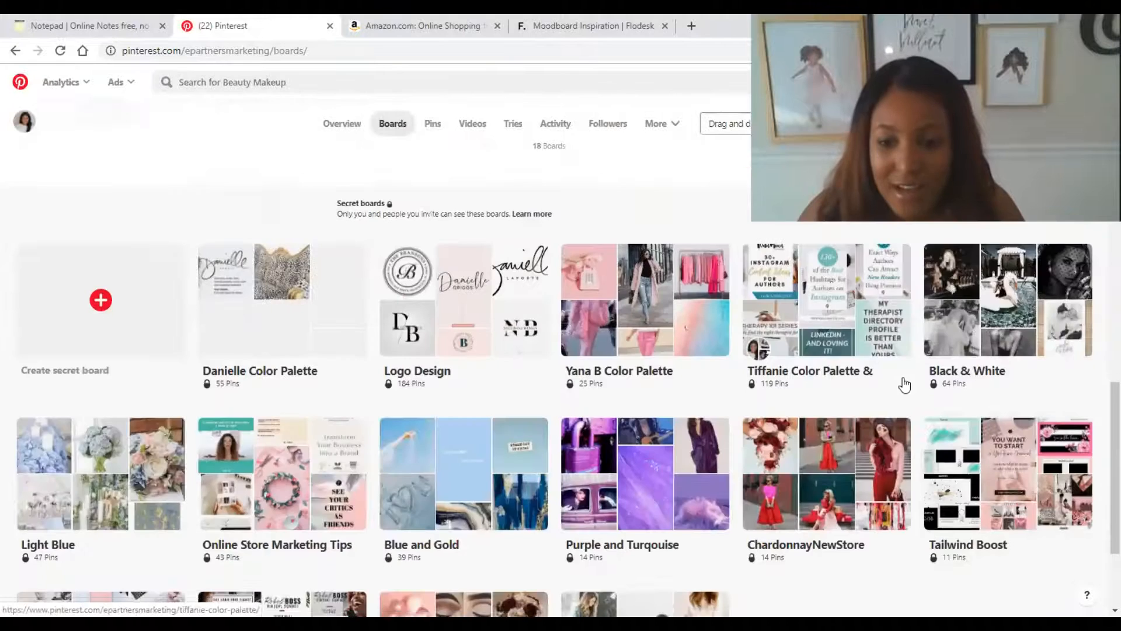
{"action": "scroll", "coordinate": [904, 385], "scroll_direction": "down", "scroll_amount": 3}
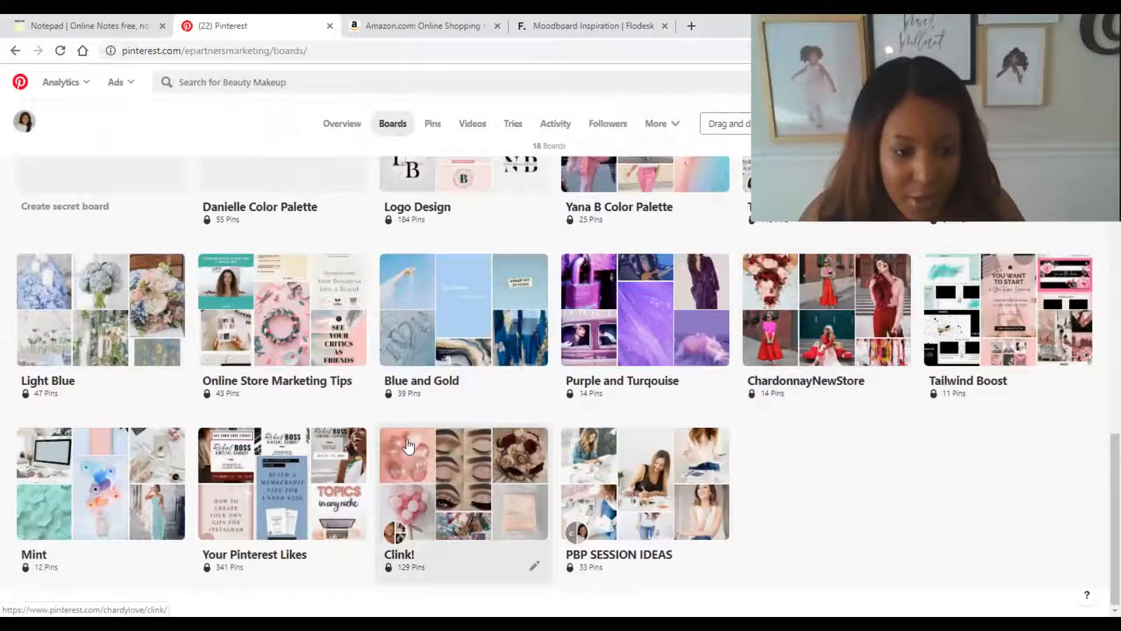
{"action": "scroll", "coordinate": [408, 447], "scroll_direction": "up", "scroll_amount": 2}
{"action": "left_click", "coordinate": [319, 333]}
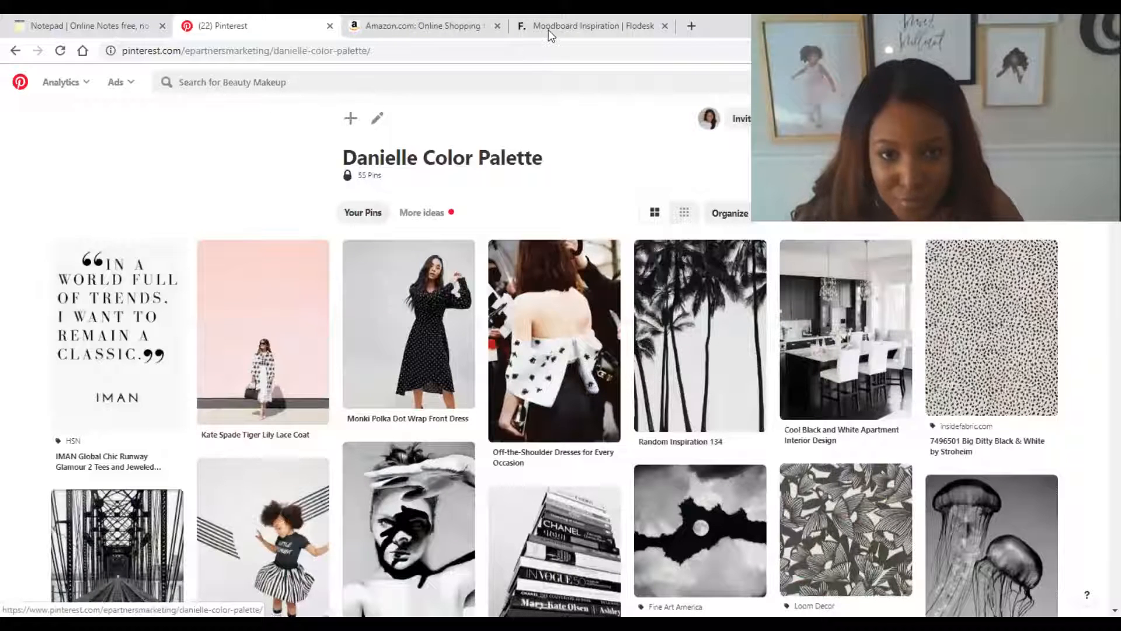
Switch to the Flodesk moodboard email and examine its header, image placeholders, Mood Collage, Color Palette and Instagram sections.
{"action": "left_click", "coordinate": [549, 28]}
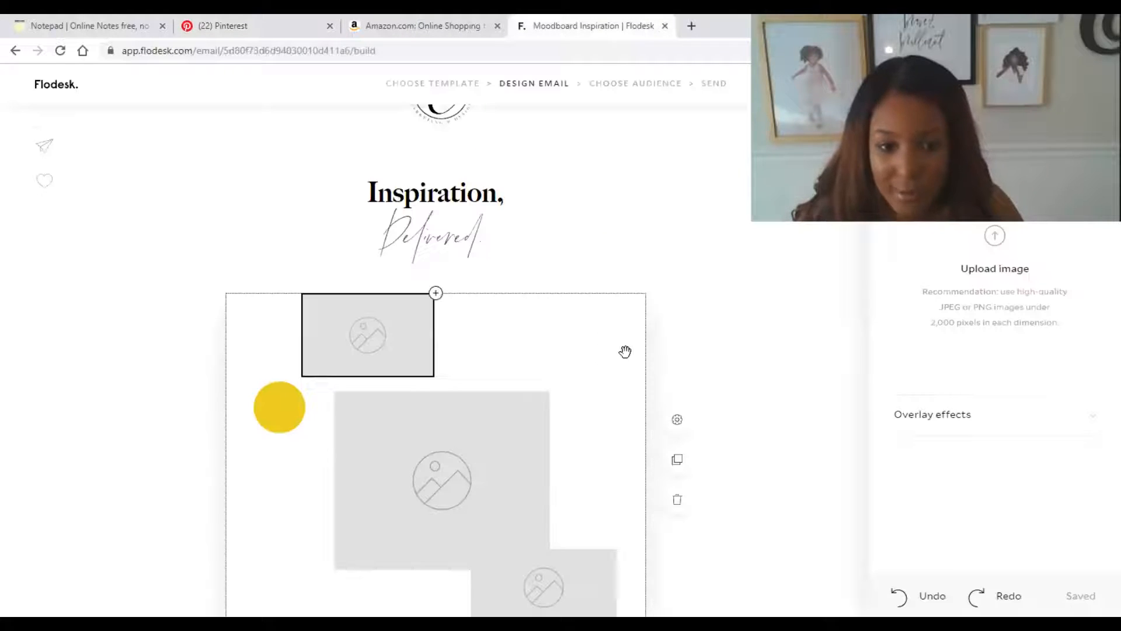
{"action": "scroll", "coordinate": [625, 351], "scroll_direction": "down", "scroll_amount": 3}
{"action": "scroll", "coordinate": [601, 341], "scroll_direction": "up", "scroll_amount": 1}
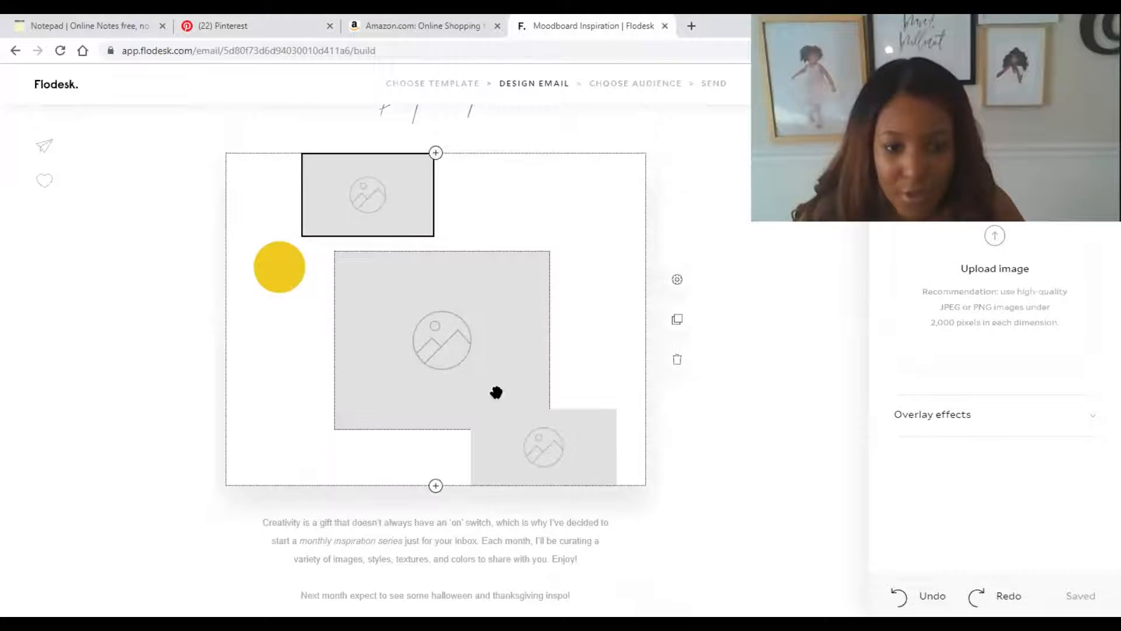
{"action": "scroll", "coordinate": [538, 409], "scroll_direction": "down", "scroll_amount": 10}
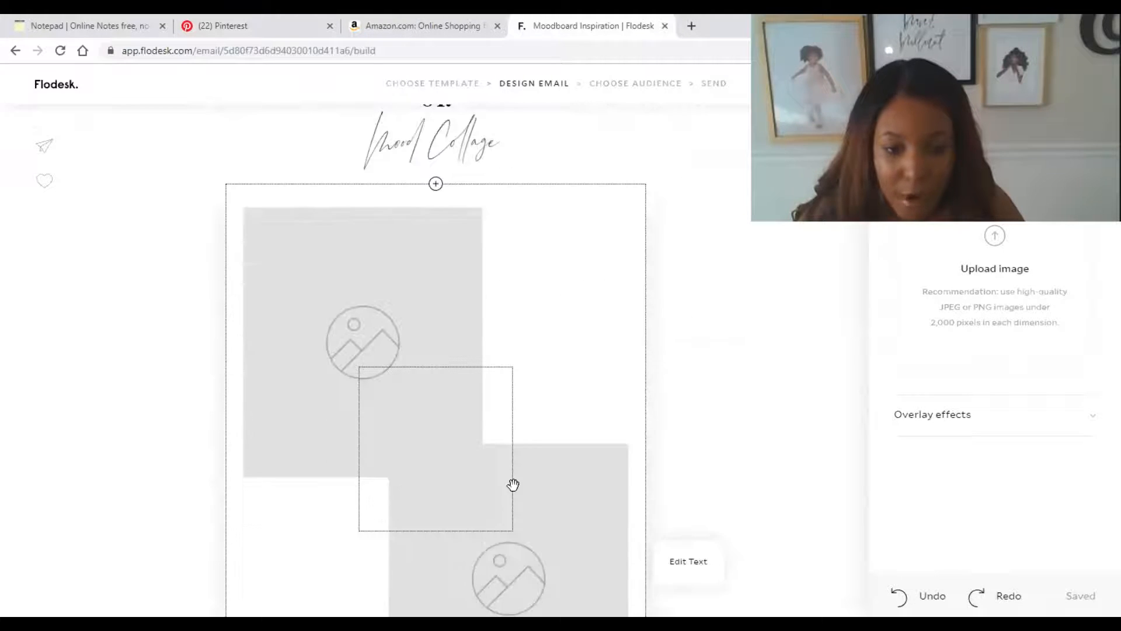
{"action": "scroll", "coordinate": [510, 478], "scroll_direction": "down", "scroll_amount": 10}
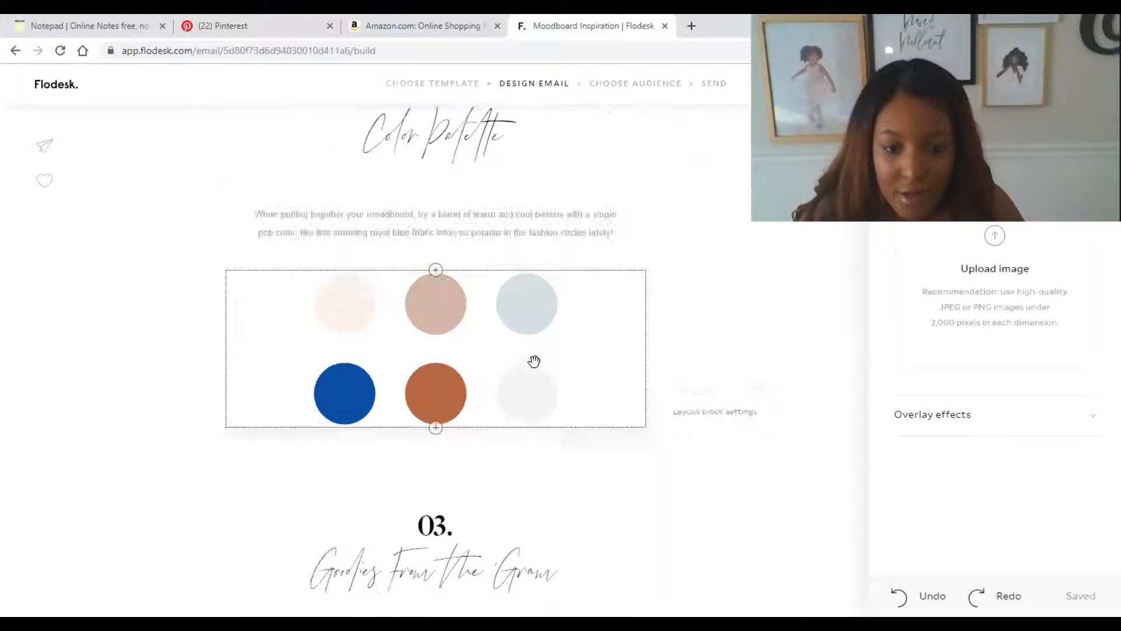
{"action": "scroll", "coordinate": [604, 391], "scroll_direction": "down", "scroll_amount": 2}
{"action": "scroll", "coordinate": [613, 393], "scroll_direction": "up", "scroll_amount": 16}
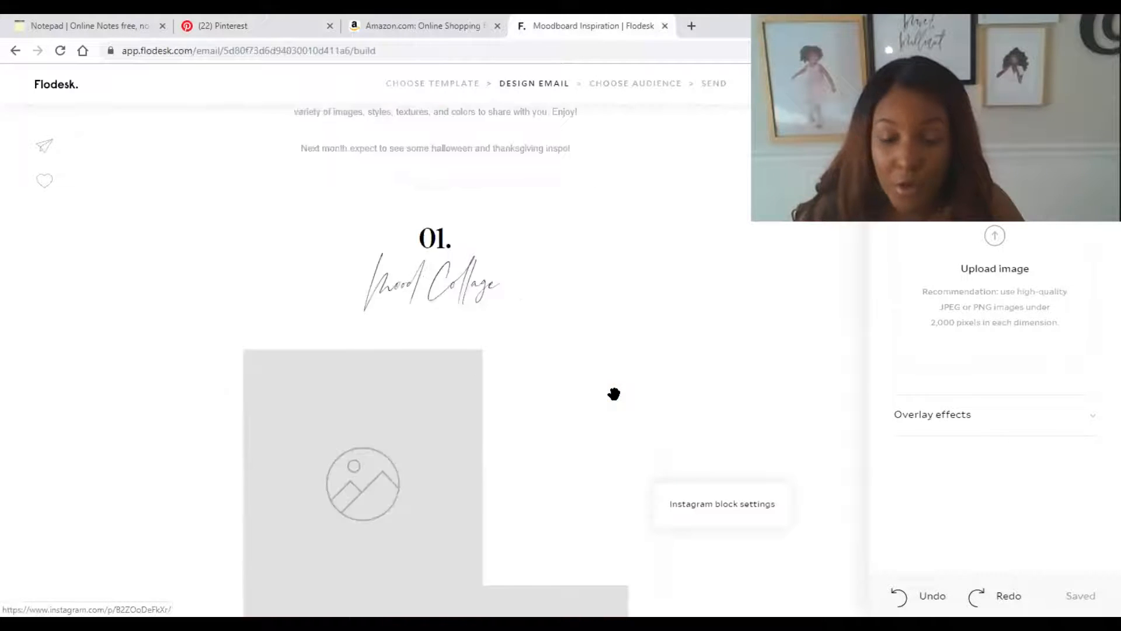
{"action": "scroll", "coordinate": [446, 175], "scroll_direction": "up", "scroll_amount": 6}
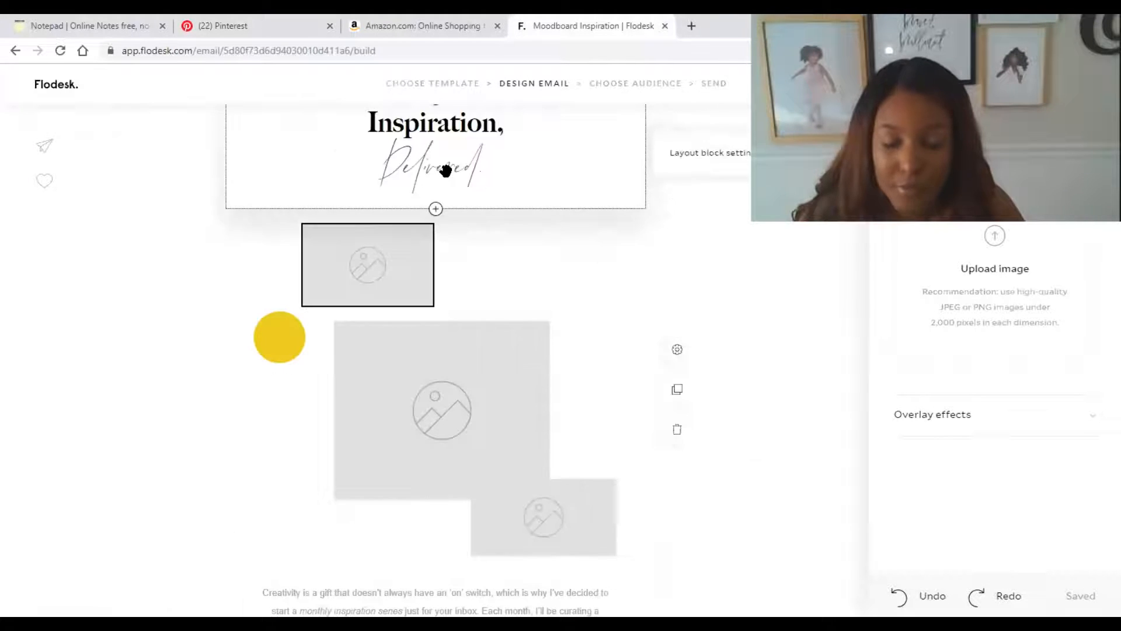
{"action": "scroll", "coordinate": [446, 171], "scroll_direction": "up", "scroll_amount": 3}
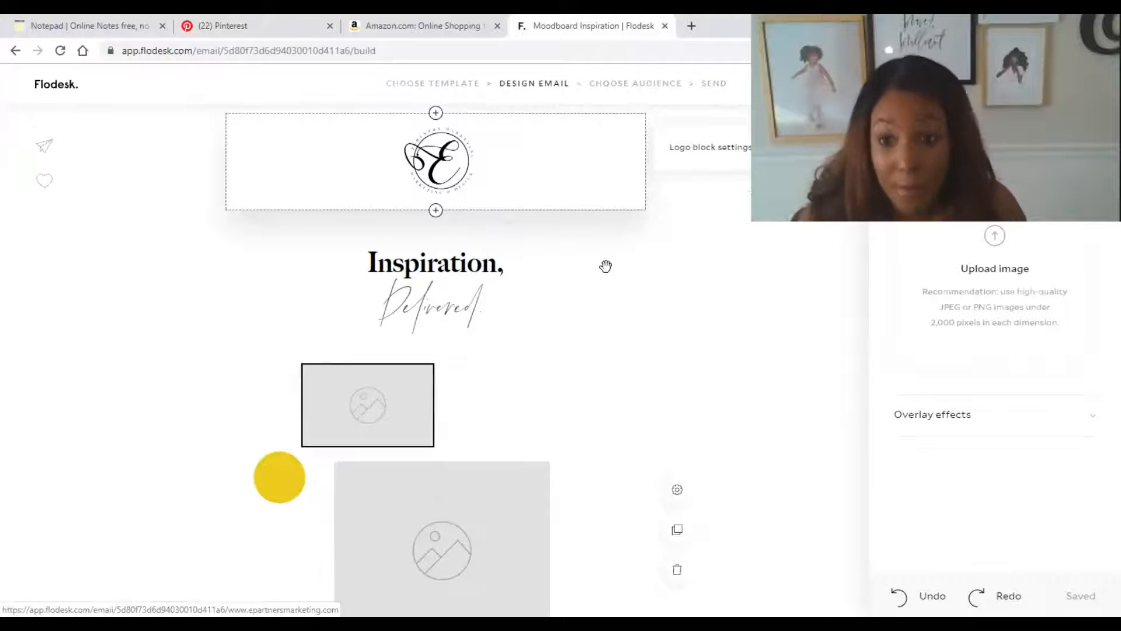
{"action": "scroll", "coordinate": [655, 394], "scroll_direction": "down", "scroll_amount": 3}
{"action": "scroll", "coordinate": [655, 391], "scroll_direction": "up", "scroll_amount": 3}
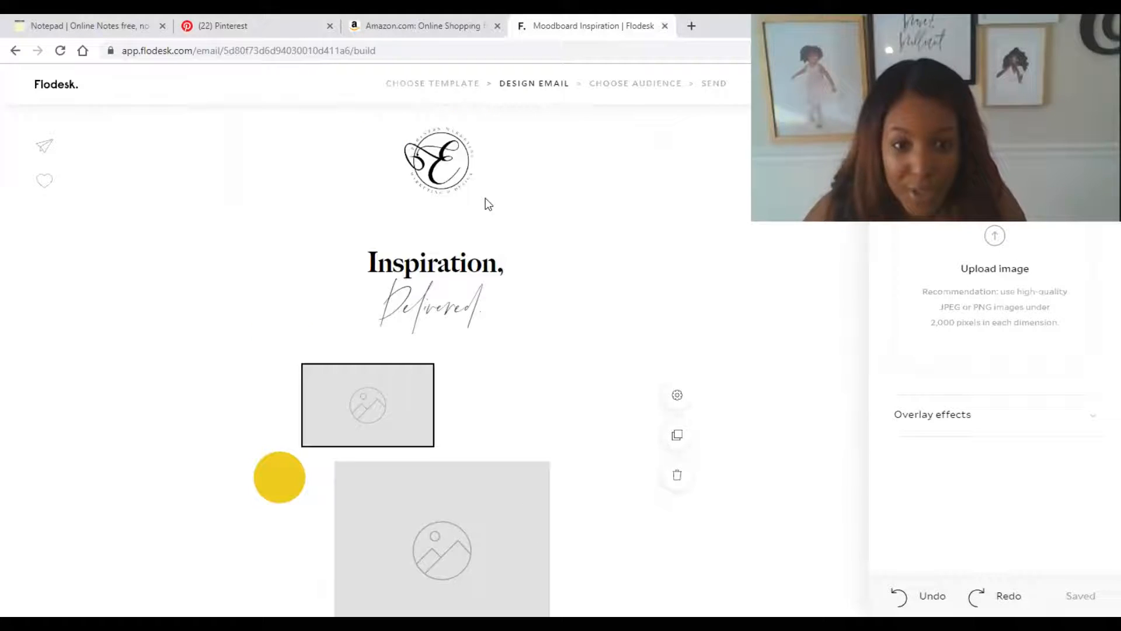
{"action": "scroll", "coordinate": [505, 280], "scroll_direction": "down", "scroll_amount": 6}
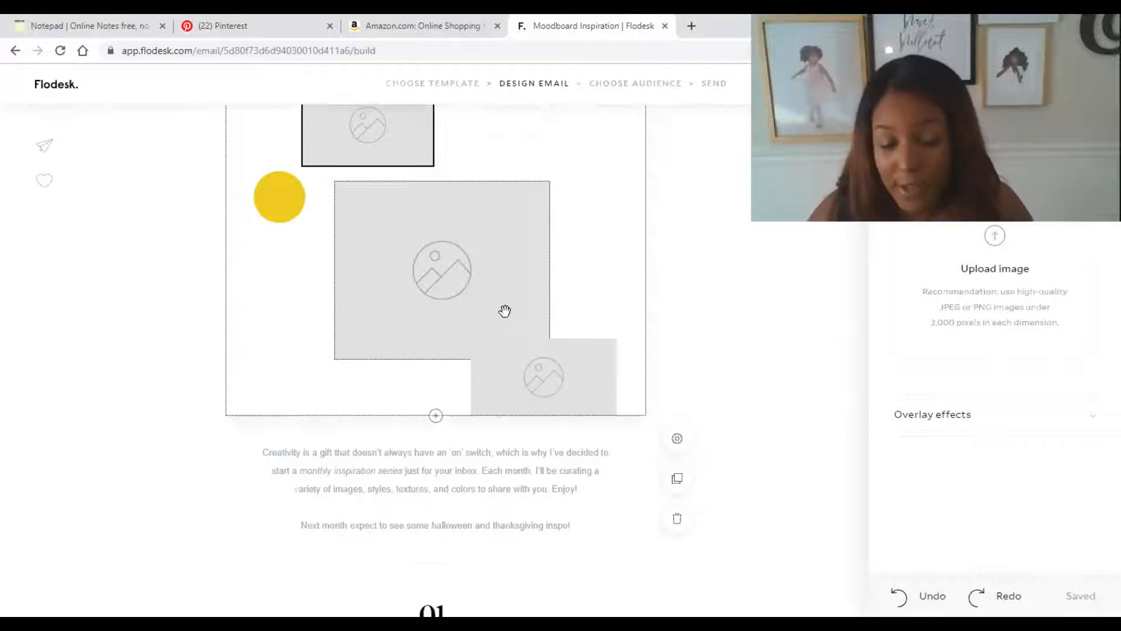
{"action": "scroll", "coordinate": [505, 311], "scroll_direction": "down", "scroll_amount": 2}
{"action": "scroll", "coordinate": [505, 311], "scroll_direction": "down", "scroll_amount": 10}
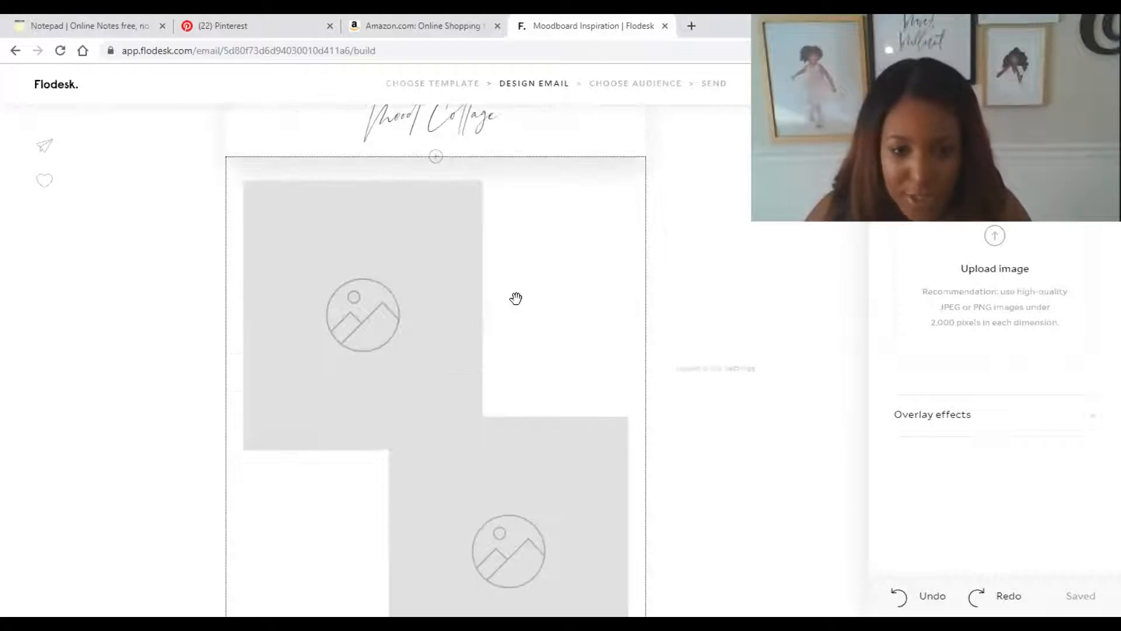
{"action": "scroll", "coordinate": [515, 299], "scroll_direction": "down", "scroll_amount": 9}
{"action": "scroll", "coordinate": [515, 298], "scroll_direction": "down", "scroll_amount": 10}
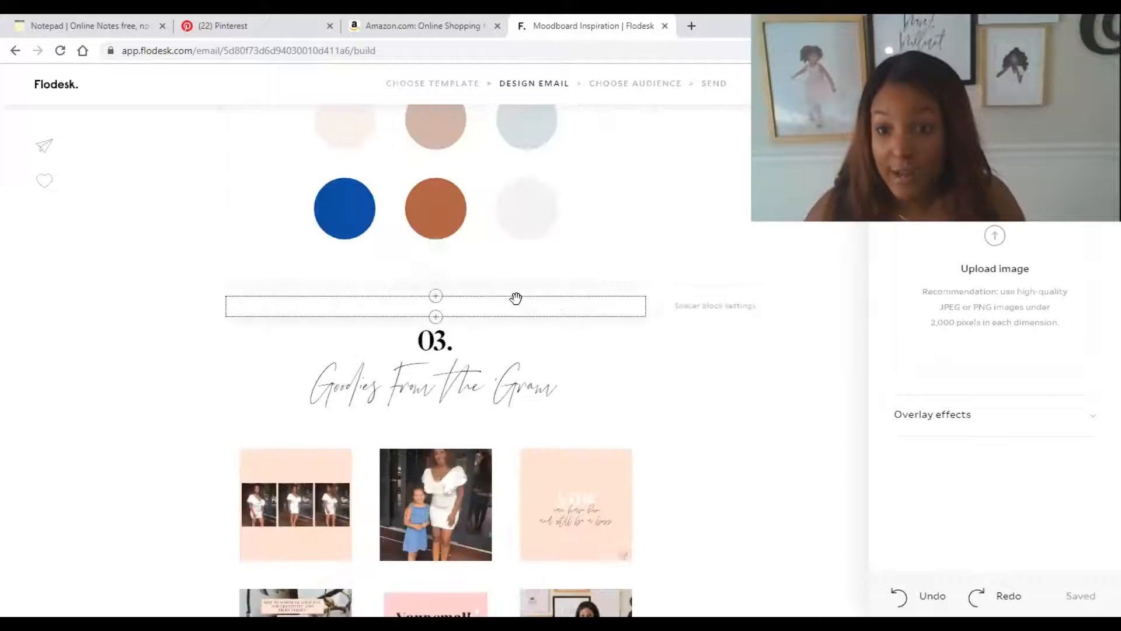
{"action": "scroll", "coordinate": [515, 298], "scroll_direction": "up", "scroll_amount": 10}
{"action": "scroll", "coordinate": [479, 328], "scroll_direction": "up", "scroll_amount": 18}
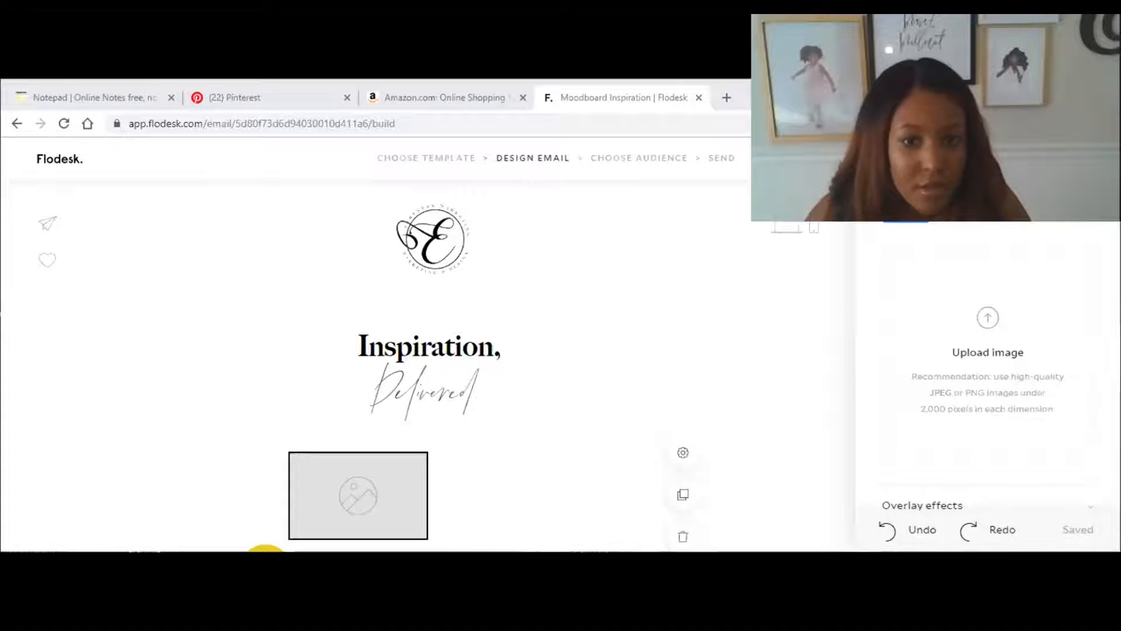
Return to the color palette board on Pinterest and close the Amazon page.
{"action": "left_click", "coordinate": [290, 97]}
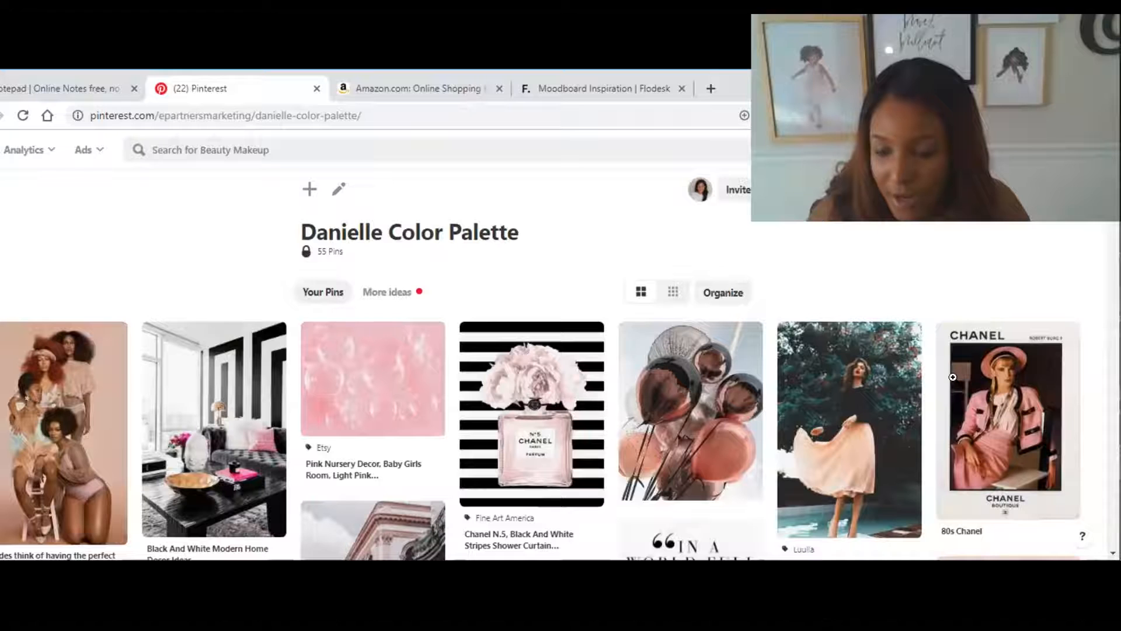
{"action": "left_click", "coordinate": [498, 88]}
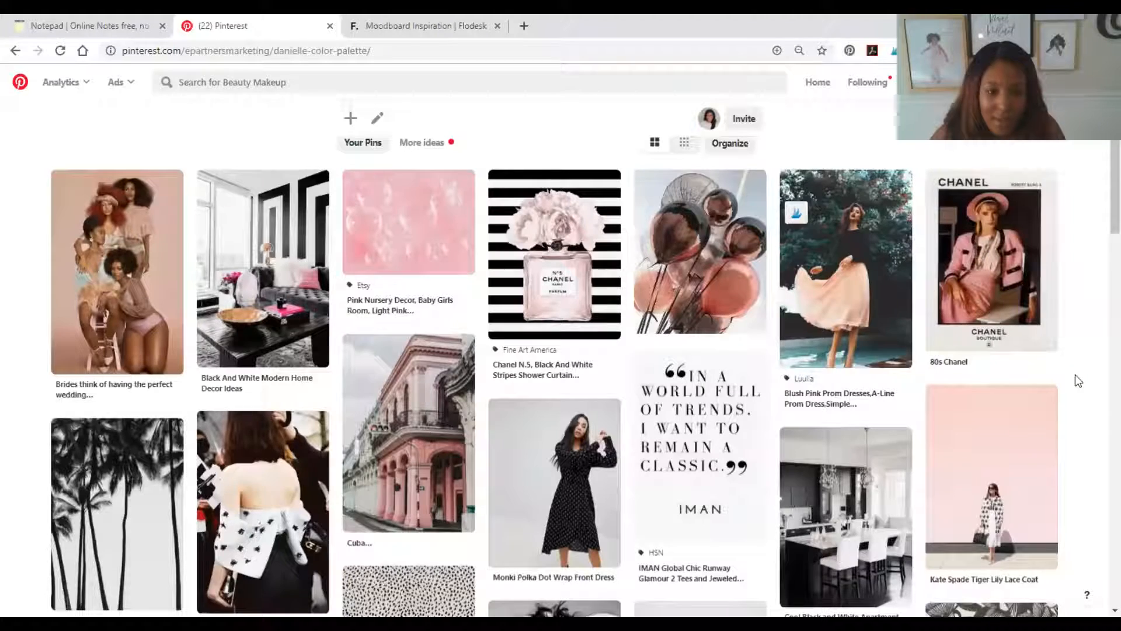
Examine the pins on the color palette board, from the black-and-white images to the pink ones, for recurring colors and style.
{"action": "scroll", "coordinate": [1075, 374], "scroll_direction": "down", "scroll_amount": 1}
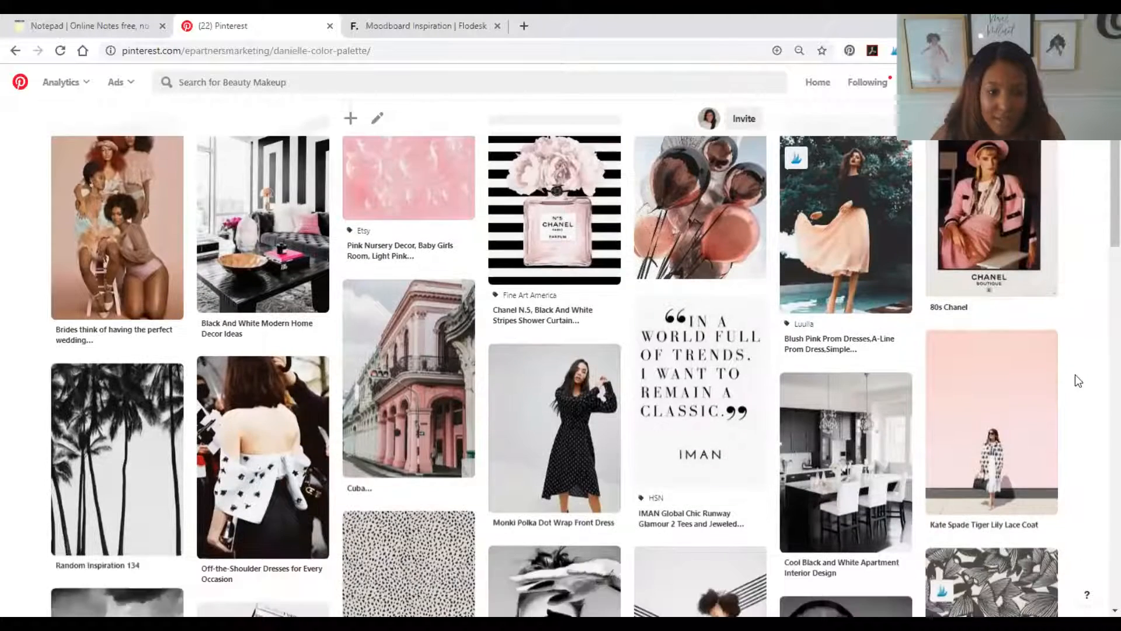
{"action": "scroll", "coordinate": [1078, 381], "scroll_direction": "down", "scroll_amount": 10}
{"action": "scroll", "coordinate": [1075, 375], "scroll_direction": "up", "scroll_amount": 3}
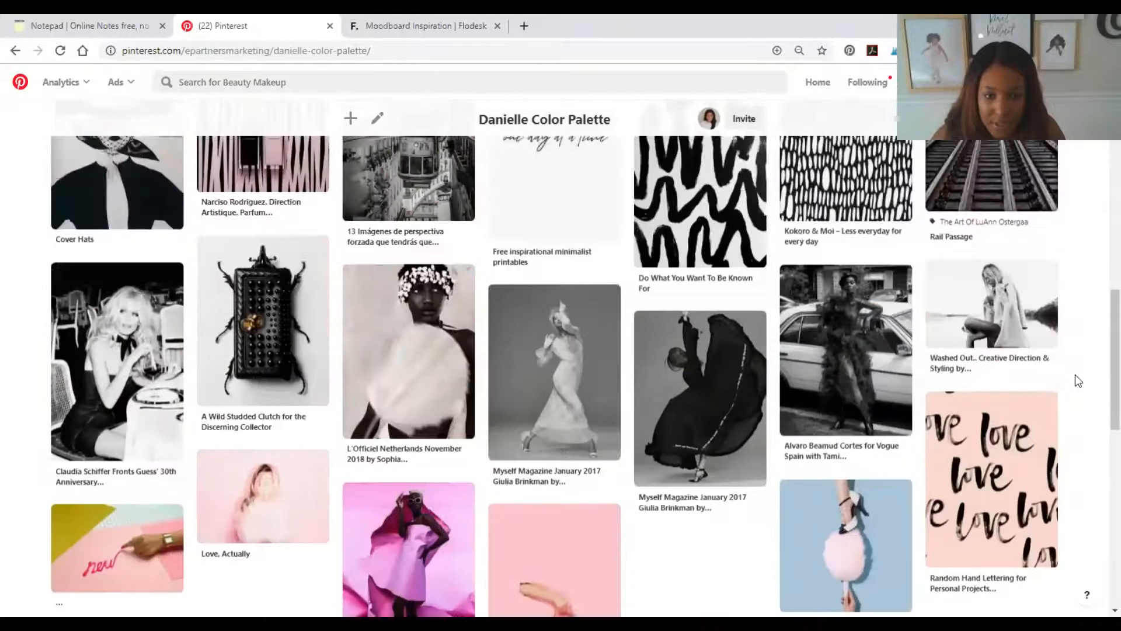
{"action": "scroll", "coordinate": [1078, 380], "scroll_direction": "up", "scroll_amount": 10}
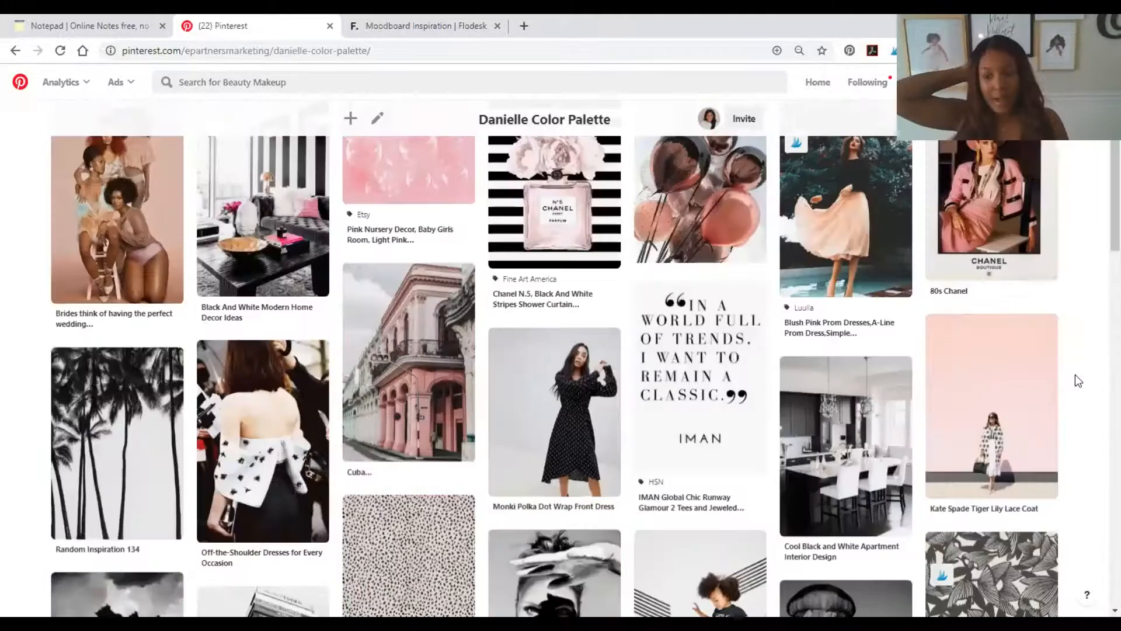
{"action": "scroll", "coordinate": [1079, 381], "scroll_direction": "up", "scroll_amount": 3}
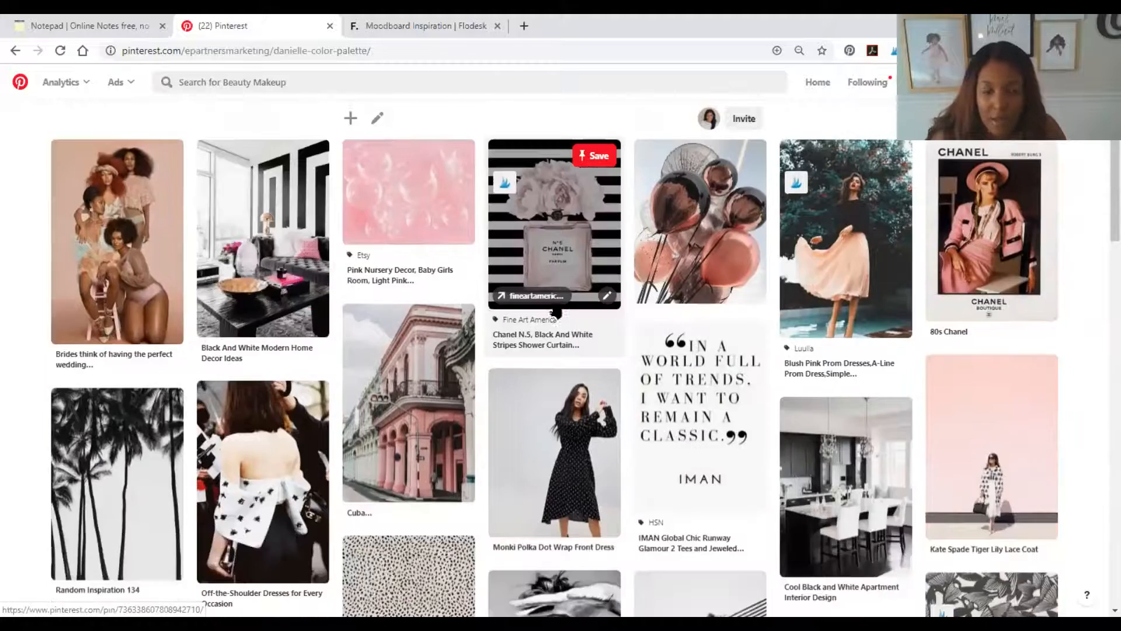
{"action": "scroll", "coordinate": [554, 303], "scroll_direction": "down", "scroll_amount": 10}
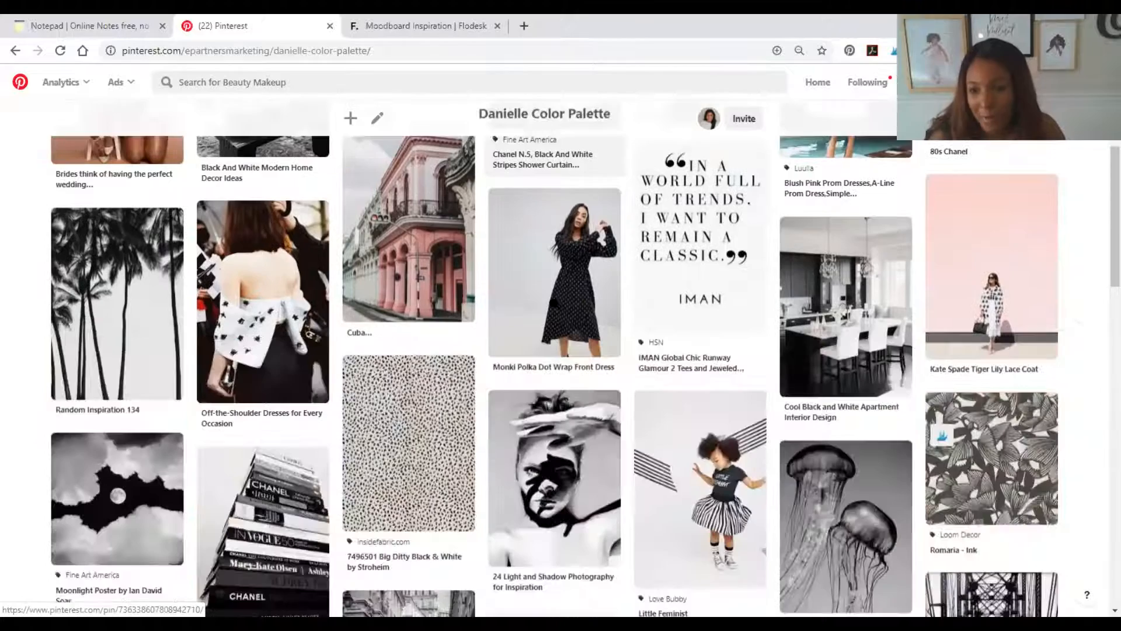
{"action": "scroll", "coordinate": [553, 303], "scroll_direction": "down", "scroll_amount": 10}
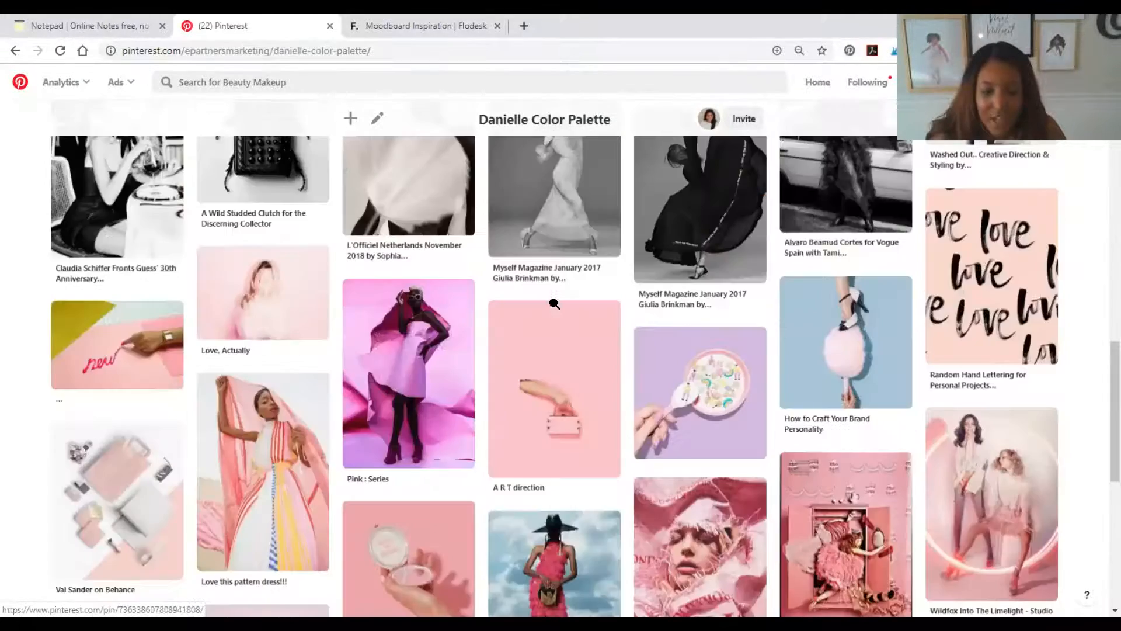
{"action": "scroll", "coordinate": [454, 308], "scroll_direction": "down", "scroll_amount": 3}
{"action": "scroll", "coordinate": [496, 368], "scroll_direction": "down", "scroll_amount": 5}
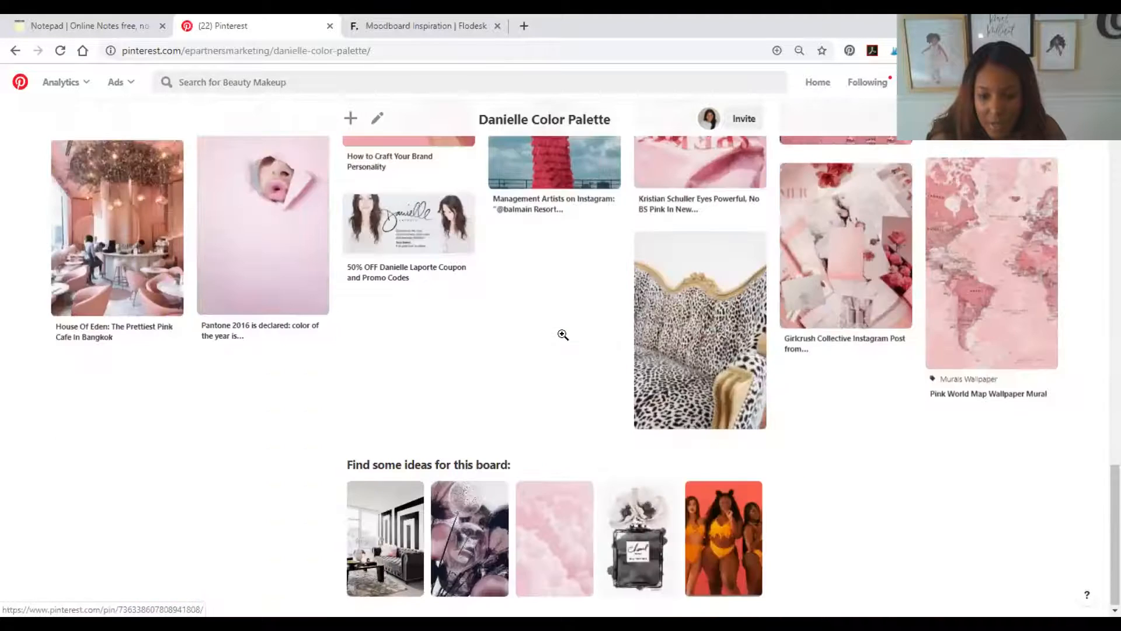
{"action": "scroll", "coordinate": [634, 403], "scroll_direction": "up", "scroll_amount": 5}
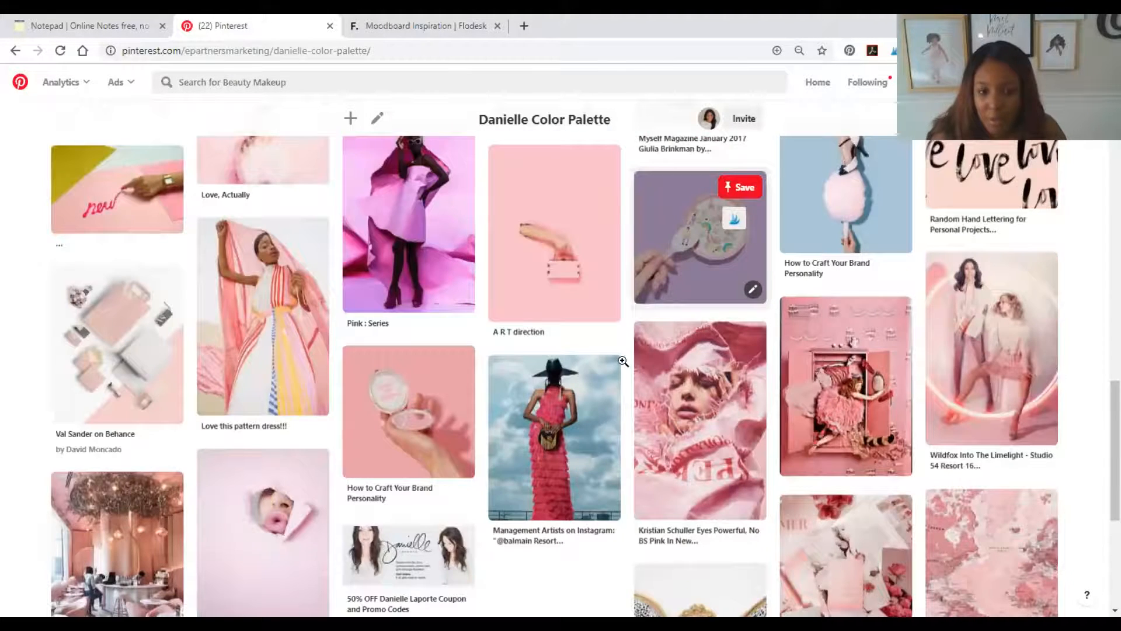
{"action": "scroll", "coordinate": [581, 429], "scroll_direction": "up", "scroll_amount": 5}
{"action": "scroll", "coordinate": [637, 375], "scroll_direction": "up", "scroll_amount": 4}
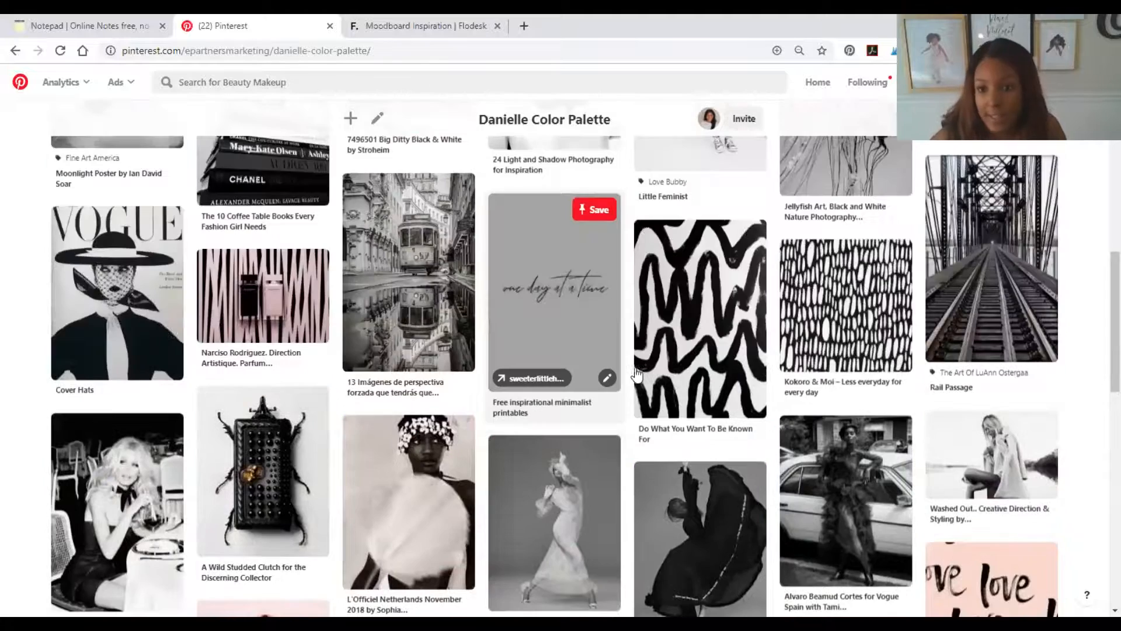
{"action": "scroll", "coordinate": [435, 413], "scroll_direction": "up", "scroll_amount": 5}
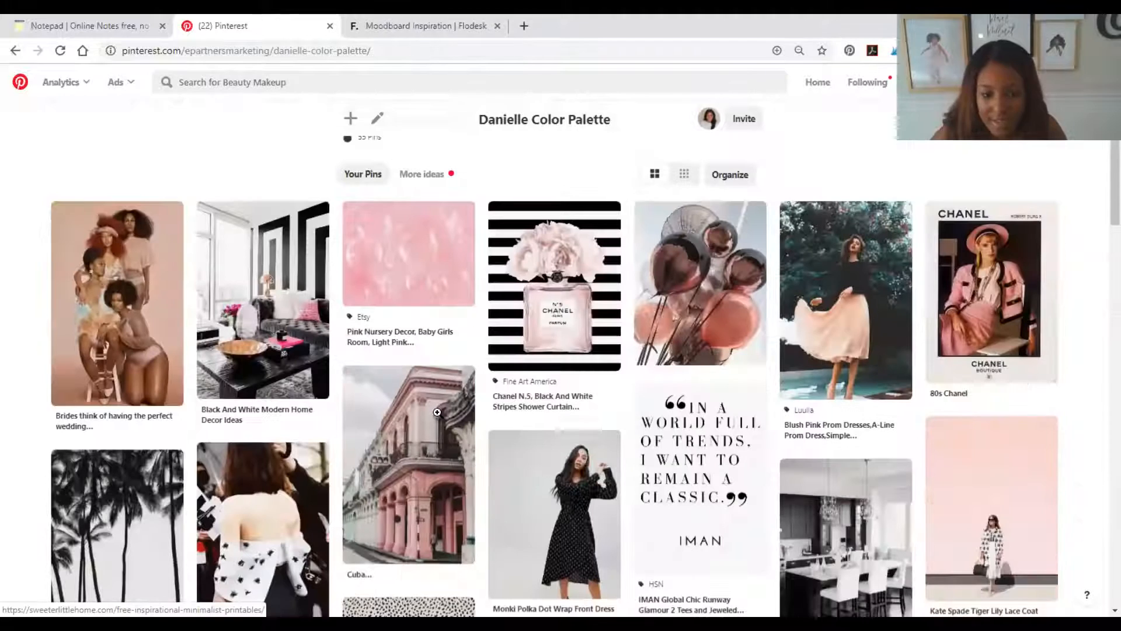
{"action": "scroll", "coordinate": [429, 414], "scroll_direction": "down", "scroll_amount": 2}
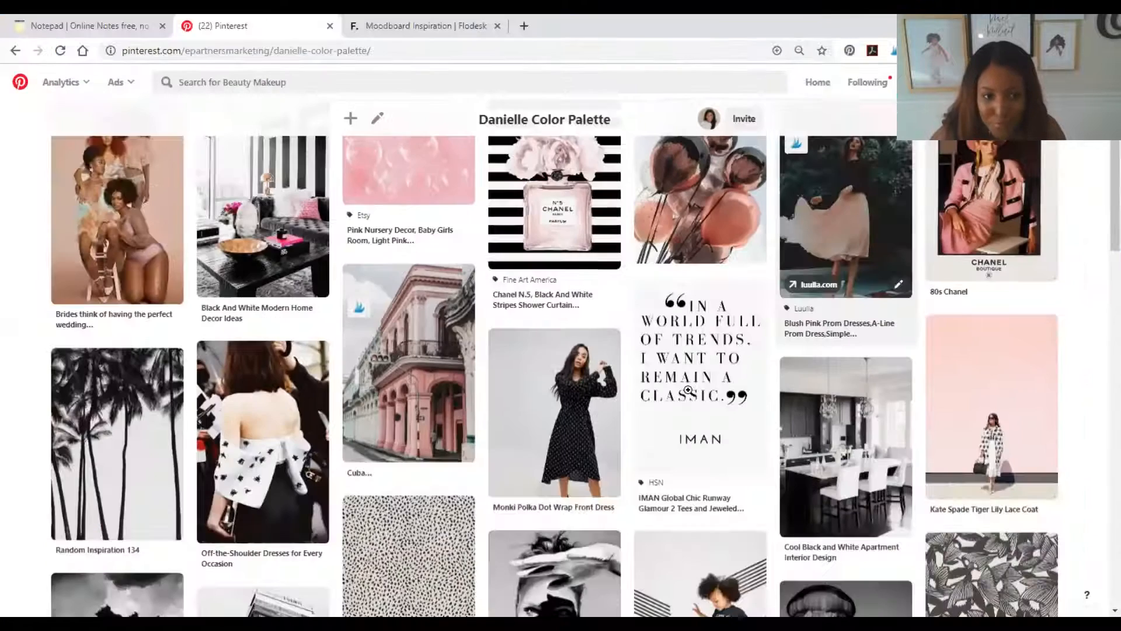
{"action": "scroll", "coordinate": [688, 389], "scroll_direction": "up", "scroll_amount": 2}
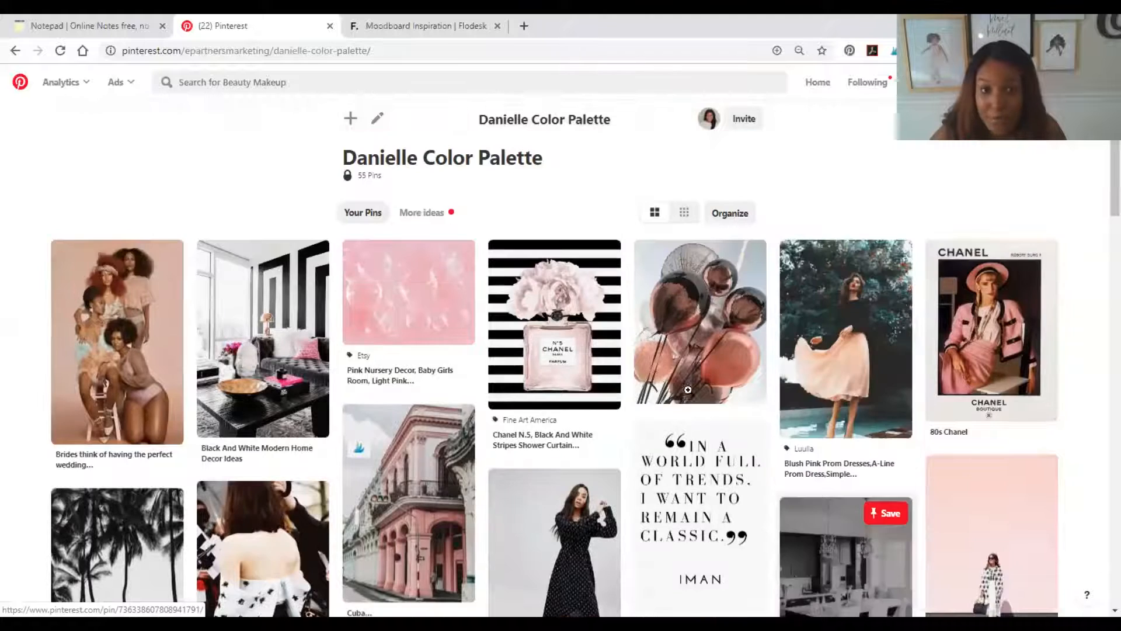
{"action": "scroll", "coordinate": [688, 389], "scroll_direction": "down", "scroll_amount": 1}
Switch to the Flodesk moodboard email and check its layout against the pinned images.
{"action": "key", "text": "ctrl+Tab"}
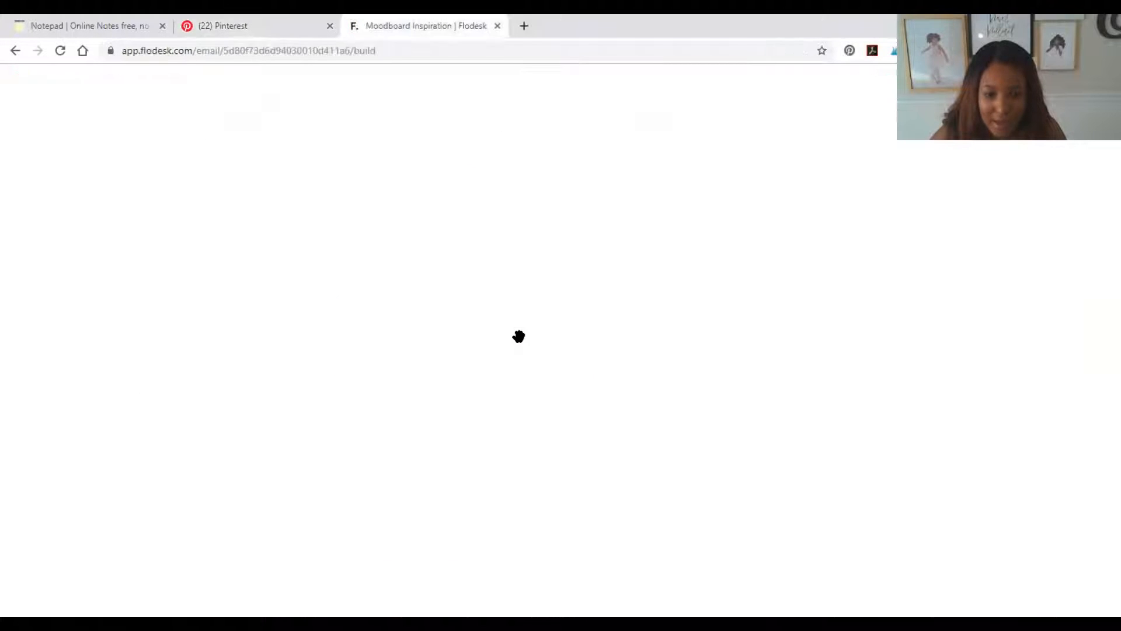
{"action": "scroll", "coordinate": [533, 411], "scroll_direction": "down", "scroll_amount": 5}
{"action": "scroll", "coordinate": [516, 503], "scroll_direction": "down", "scroll_amount": 5}
{"action": "scroll", "coordinate": [527, 461], "scroll_direction": "up", "scroll_amount": 10}
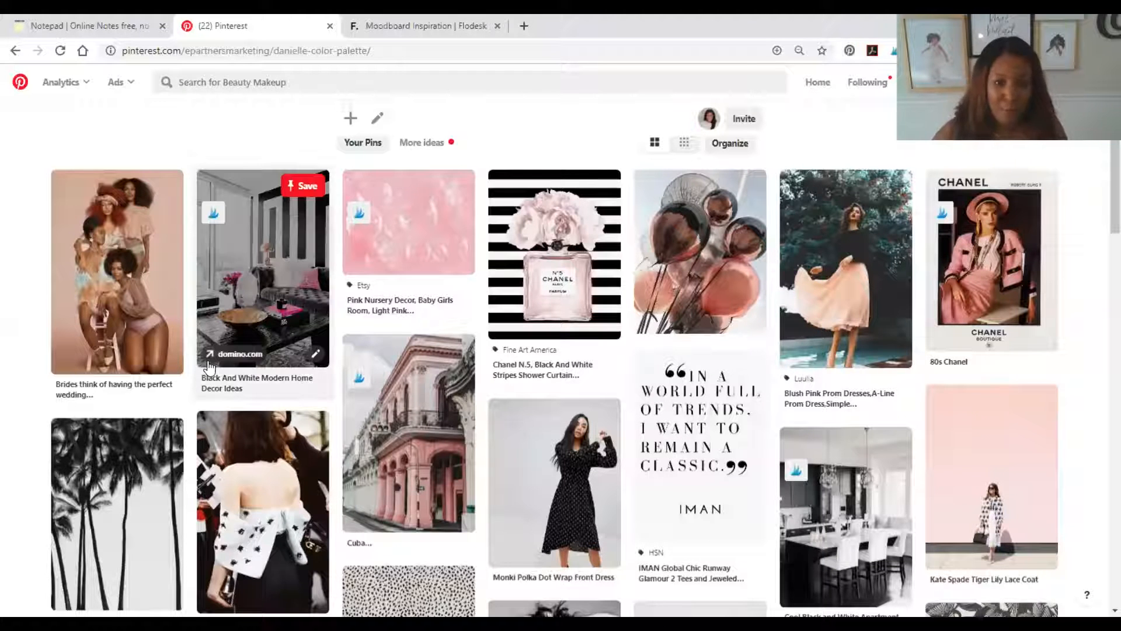
Open the first Pinterest pin of four women on a blush backdrop, switch to the Flodesk moodboard email and examine its image placeholders.
{"action": "left_click", "coordinate": [154, 277]}
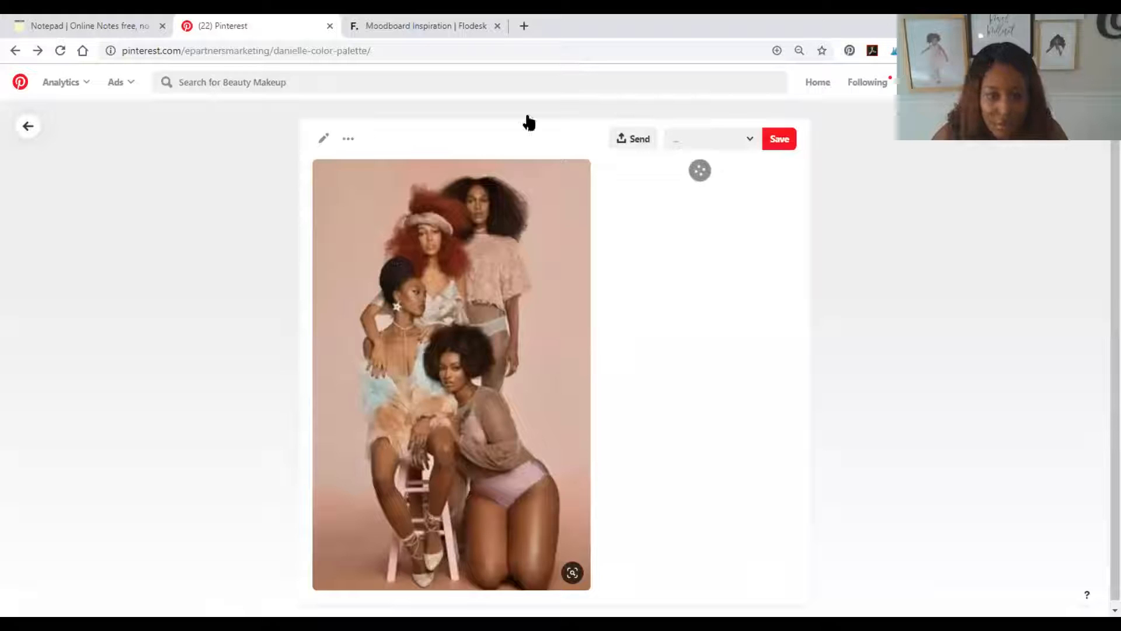
{"action": "left_click", "coordinate": [426, 26]}
{"action": "scroll", "coordinate": [766, 370], "scroll_direction": "down", "scroll_amount": 7}
{"action": "scroll", "coordinate": [766, 371], "scroll_direction": "up", "scroll_amount": 4}
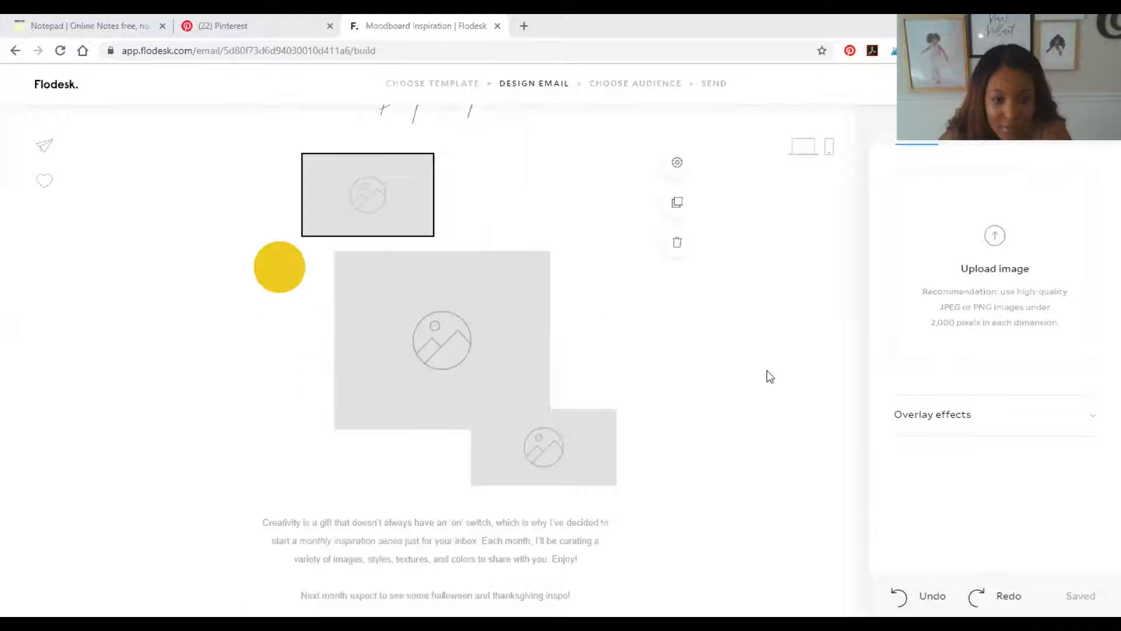
{"action": "scroll", "coordinate": [766, 376], "scroll_direction": "down", "scroll_amount": 3}
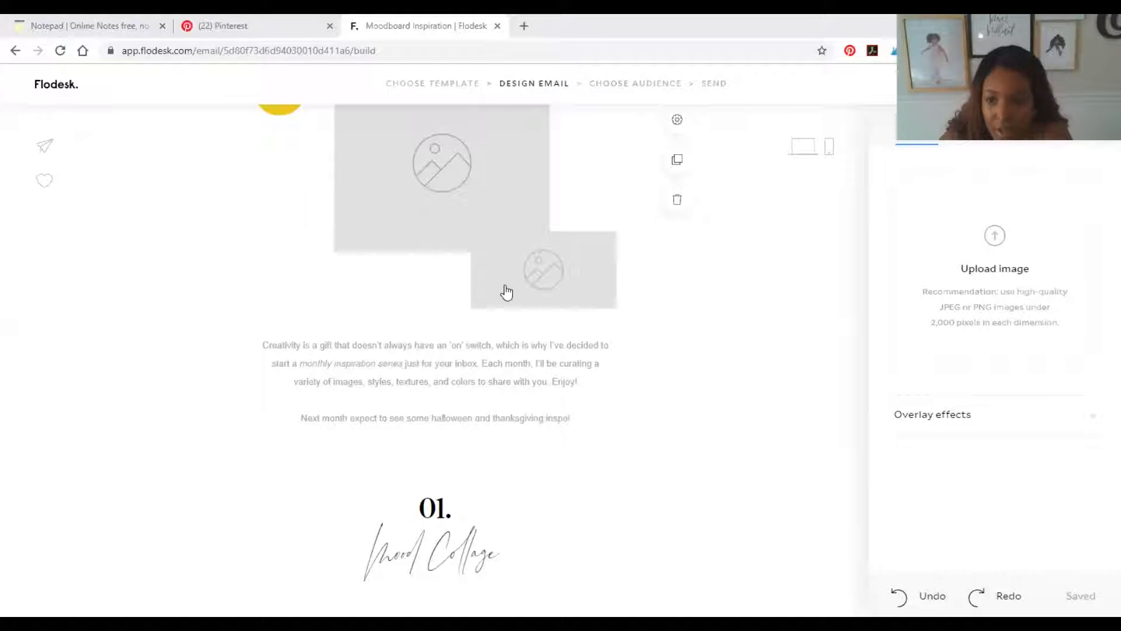
{"action": "scroll", "coordinate": [991, 239], "scroll_direction": "up", "scroll_amount": 4}
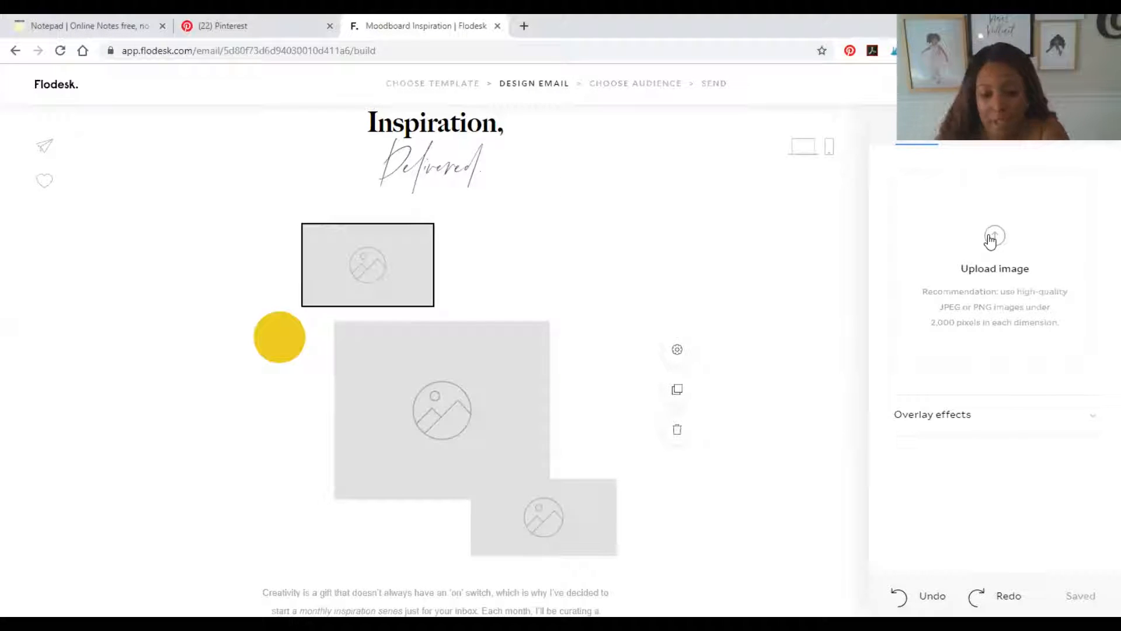
Try the photo of the girl in the striped skirt in the small placeholder above the large one and remove it again.
{"action": "left_click", "coordinate": [493, 443]}
{"action": "scroll", "coordinate": [494, 484], "scroll_direction": "down", "scroll_amount": 10}
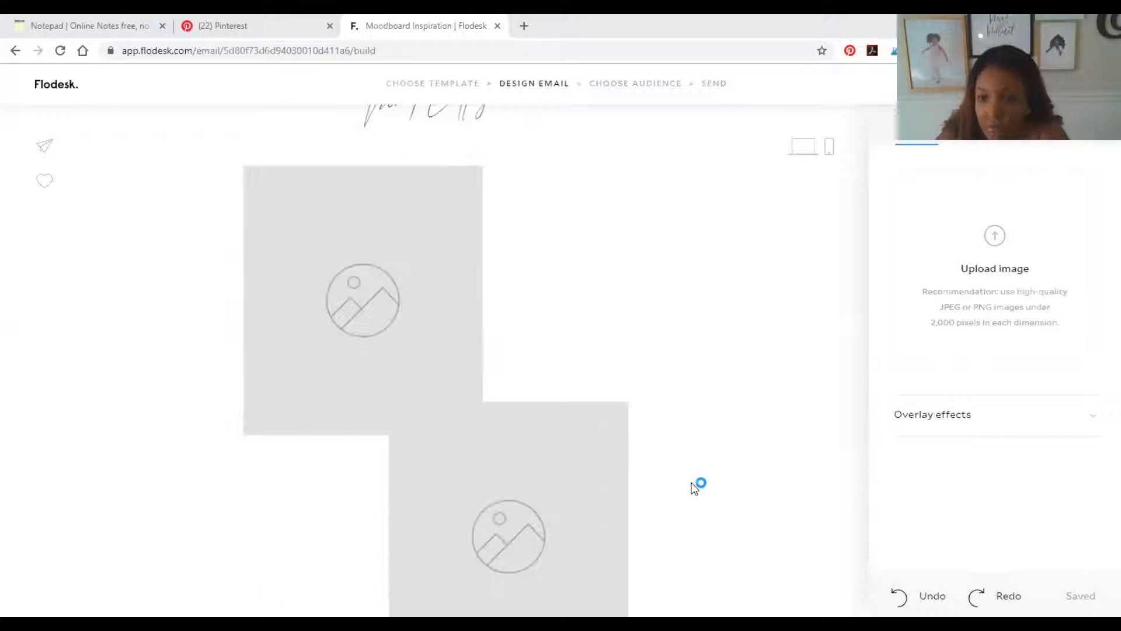
{"action": "scroll", "coordinate": [479, 344], "scroll_direction": "up", "scroll_amount": 5}
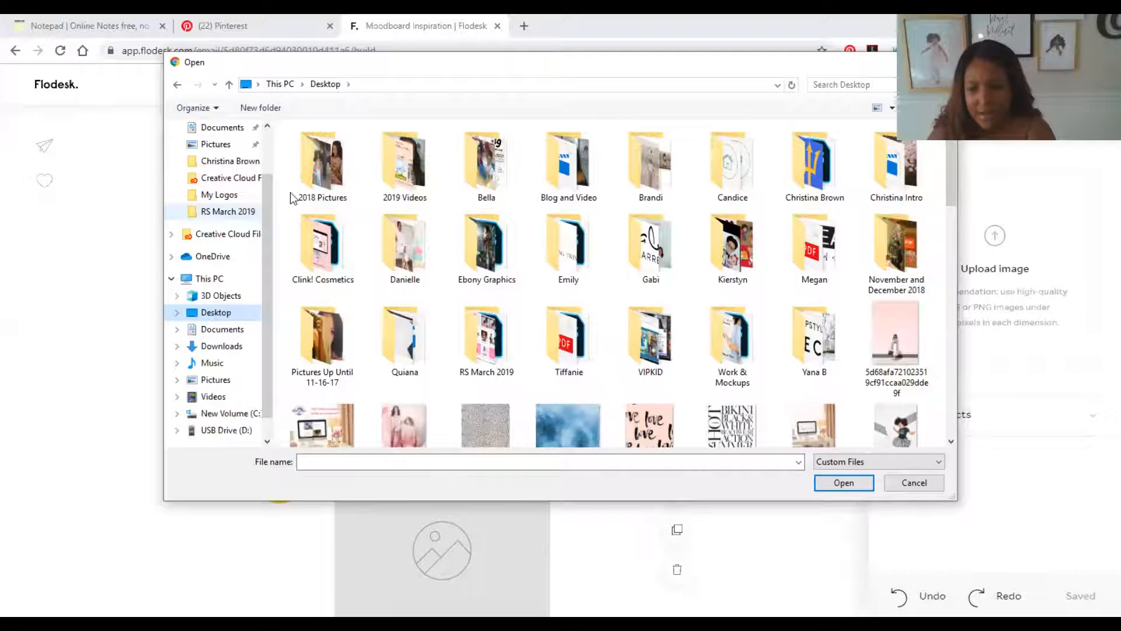
{"action": "left_click", "coordinate": [899, 427]}
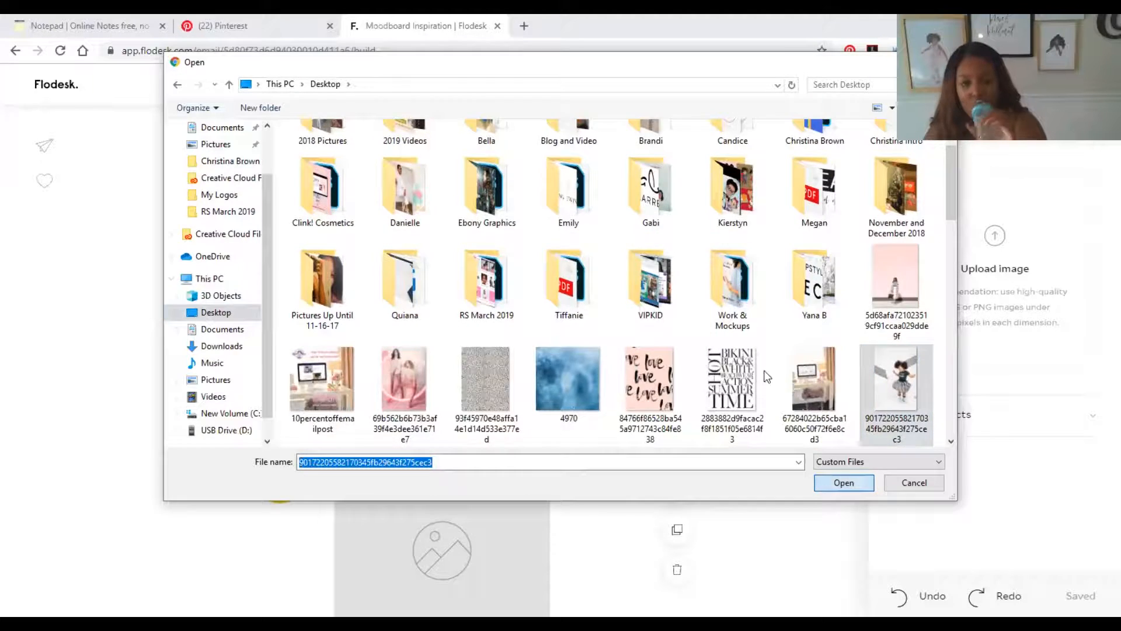
{"action": "key", "text": "Return"}
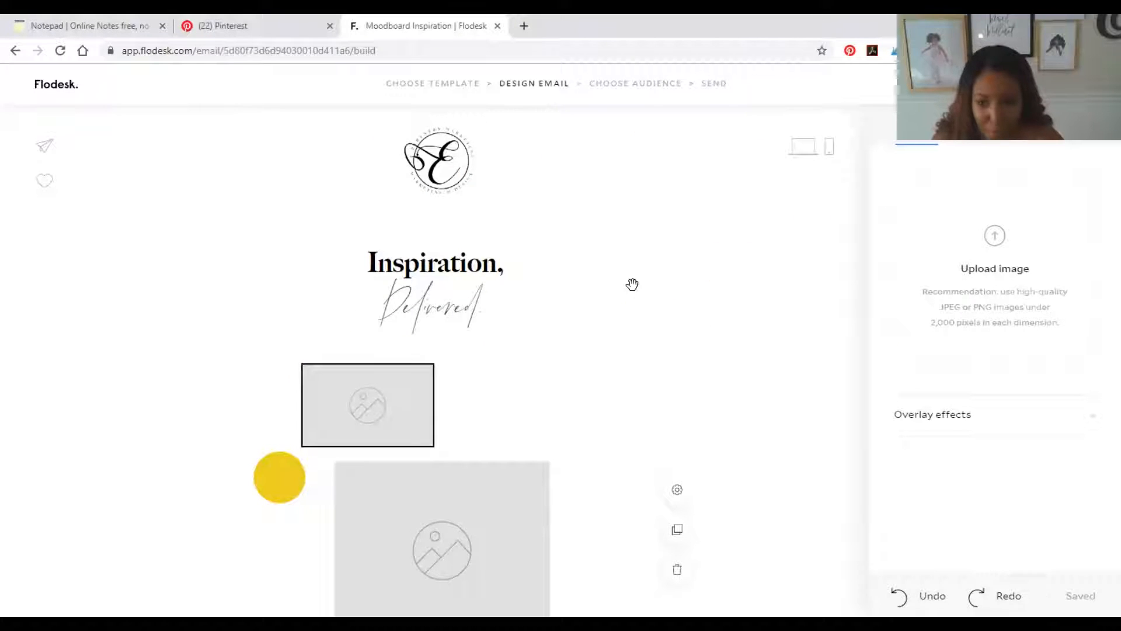
{"action": "scroll", "coordinate": [741, 377], "scroll_direction": "down", "scroll_amount": 3}
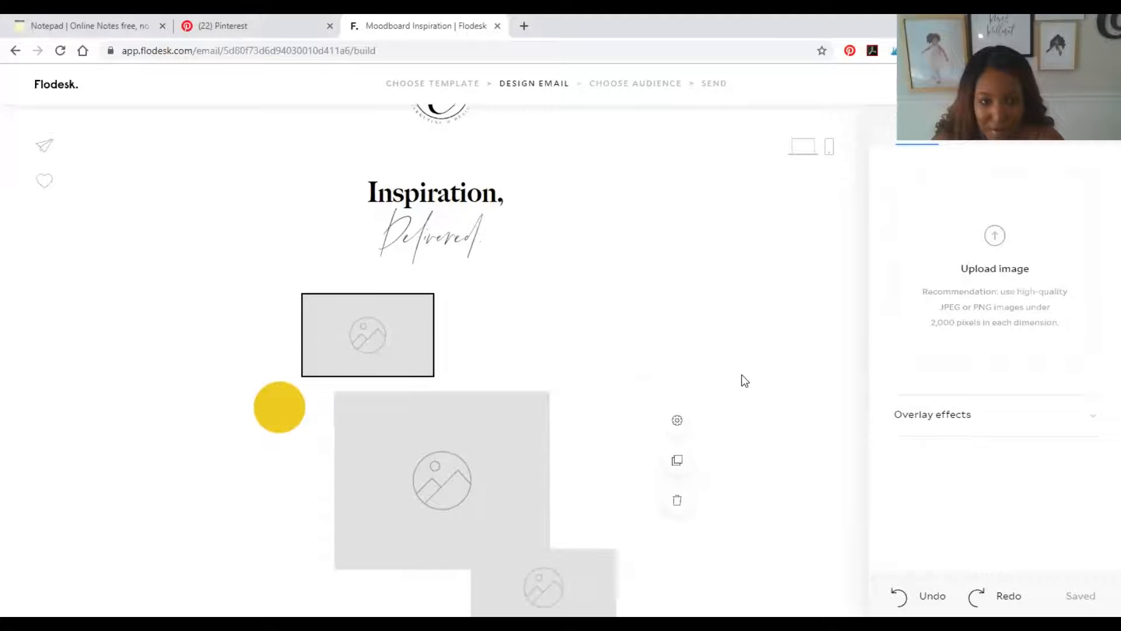
{"action": "scroll", "coordinate": [742, 375], "scroll_direction": "down", "scroll_amount": 10}
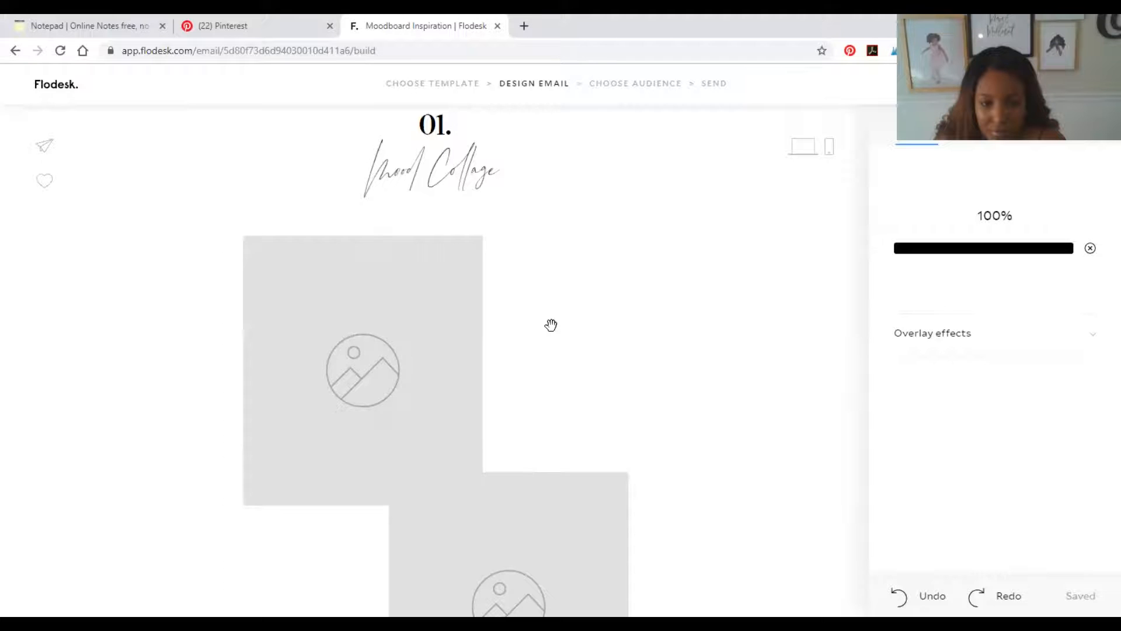
{"action": "scroll", "coordinate": [648, 360], "scroll_direction": "down", "scroll_amount": 1}
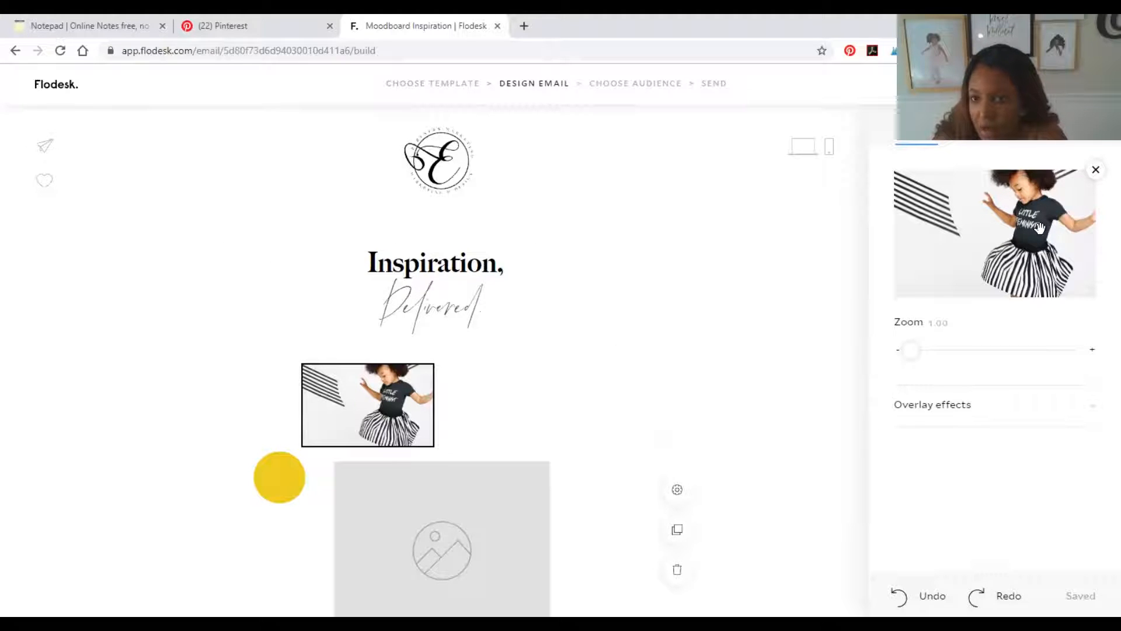
{"action": "left_click", "coordinate": [1102, 182]}
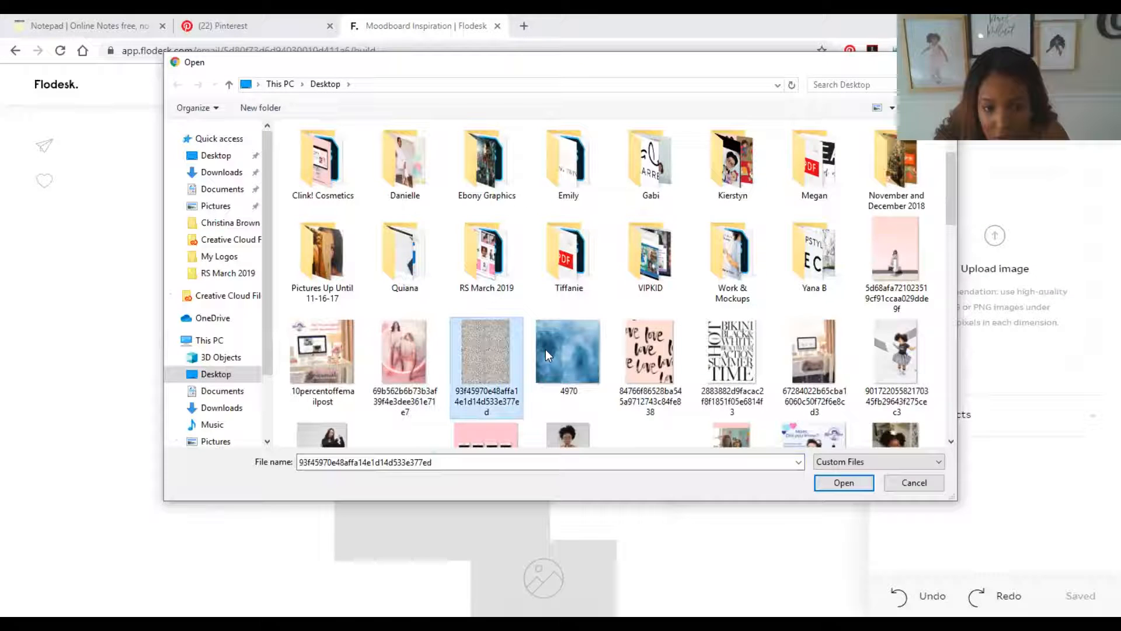
Upload the black-and-white spotted pattern to the small placeholder beneath the Inspiration heading and zoom in on it.
{"action": "left_click", "coordinate": [842, 483]}
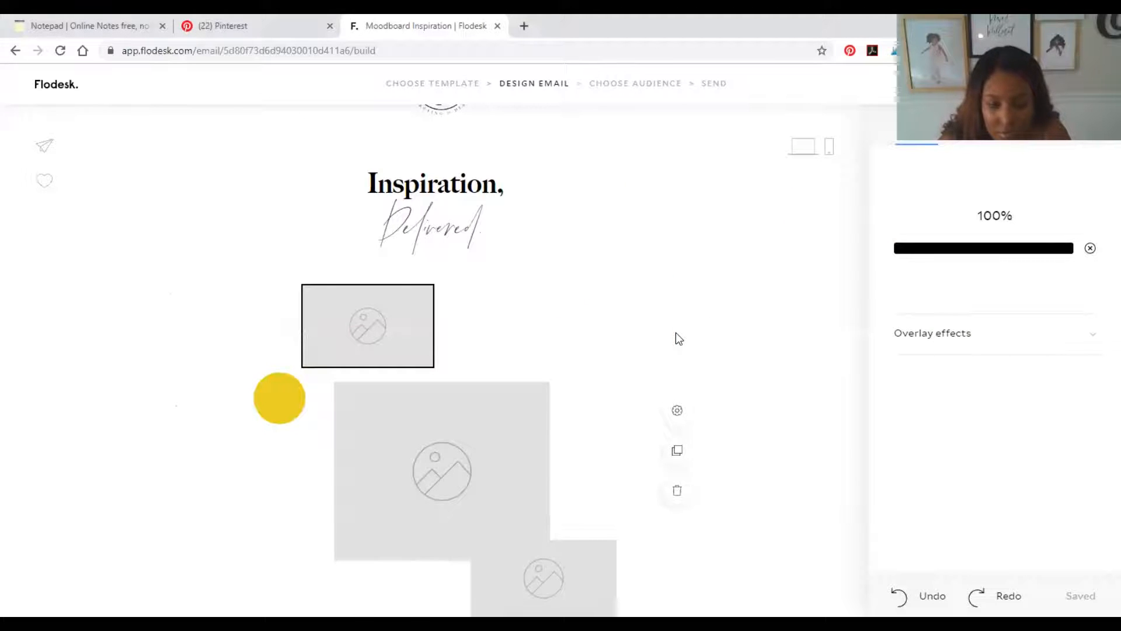
{"action": "left_click_drag", "start_coordinate": [911, 349], "coordinate": [951, 349]}
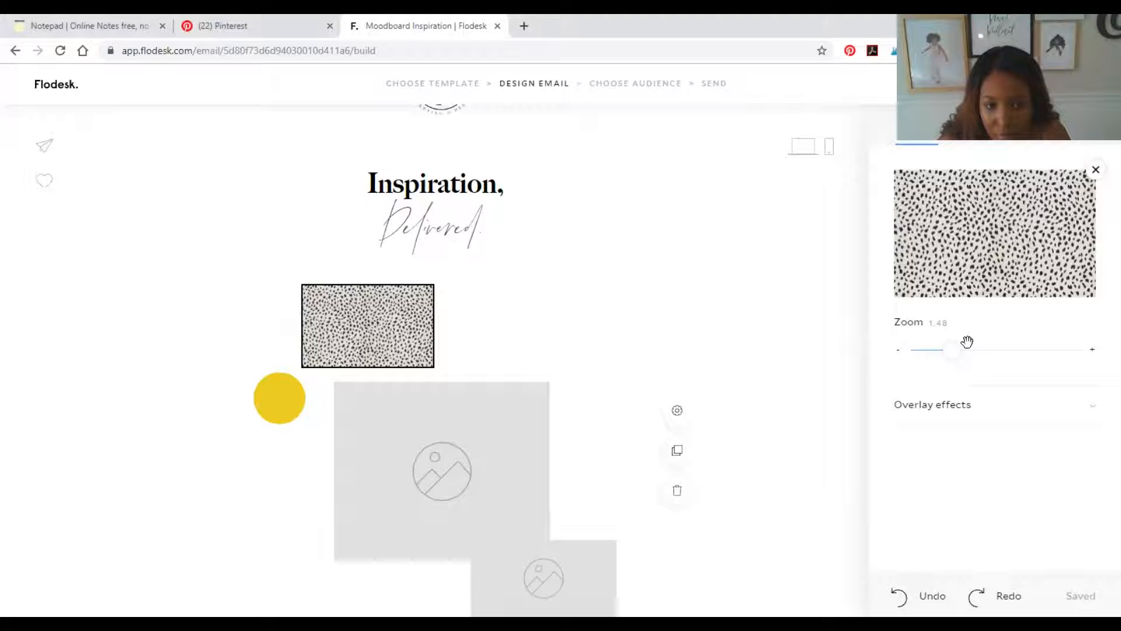
{"action": "left_click_drag", "start_coordinate": [953, 354], "coordinate": [1001, 352]}
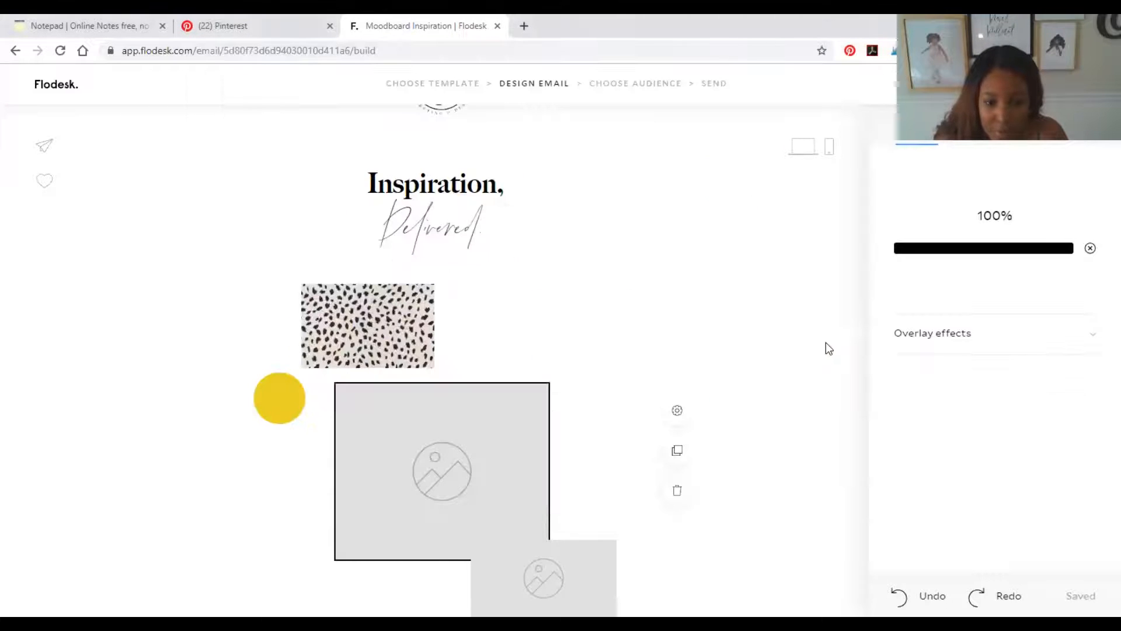
Fill the large placeholder with the pink-backdrop photo of the woman in the patterned coat and the overlapping small one with the black-and-white living room.
{"action": "scroll", "coordinate": [826, 342], "scroll_direction": "down", "scroll_amount": 2}
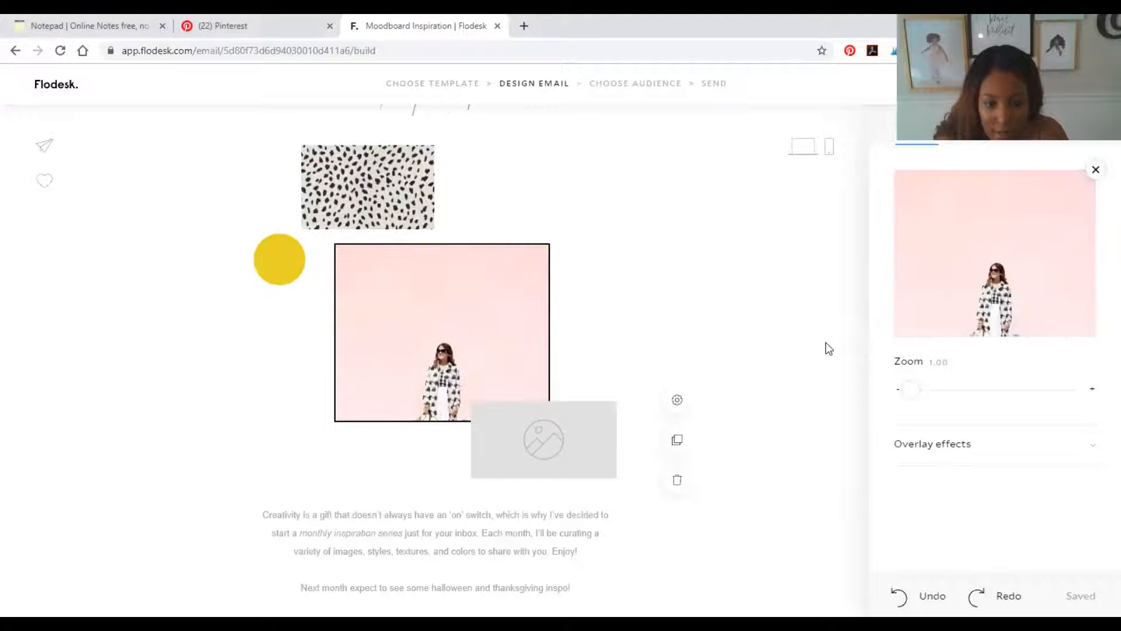
{"action": "scroll", "coordinate": [825, 342], "scroll_direction": "up", "scroll_amount": 1}
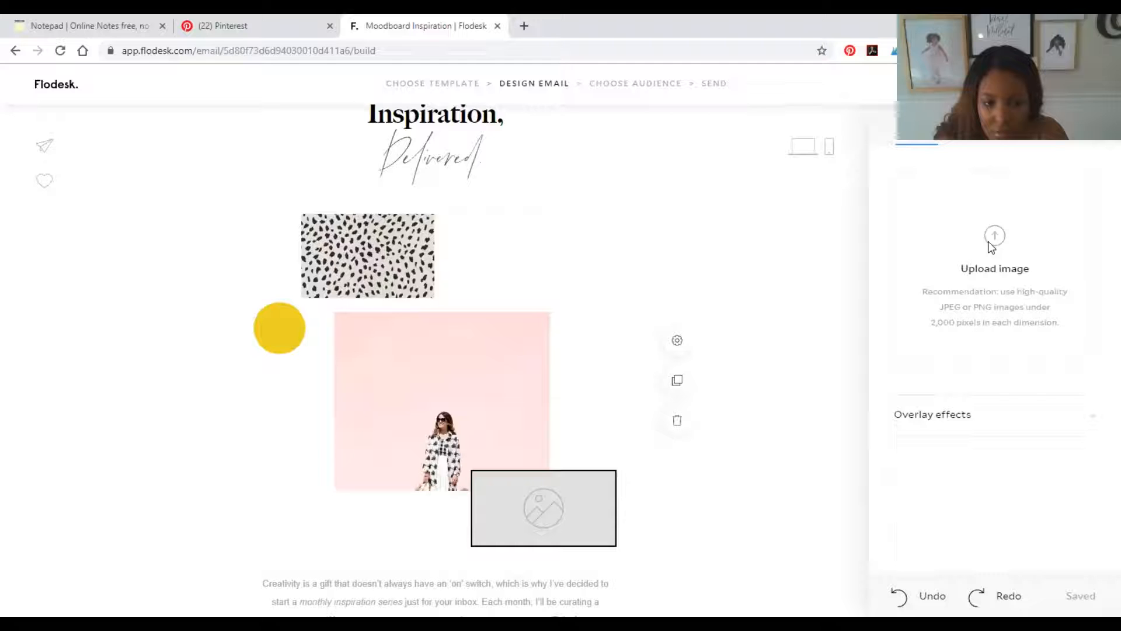
{"action": "left_click", "coordinate": [991, 246]}
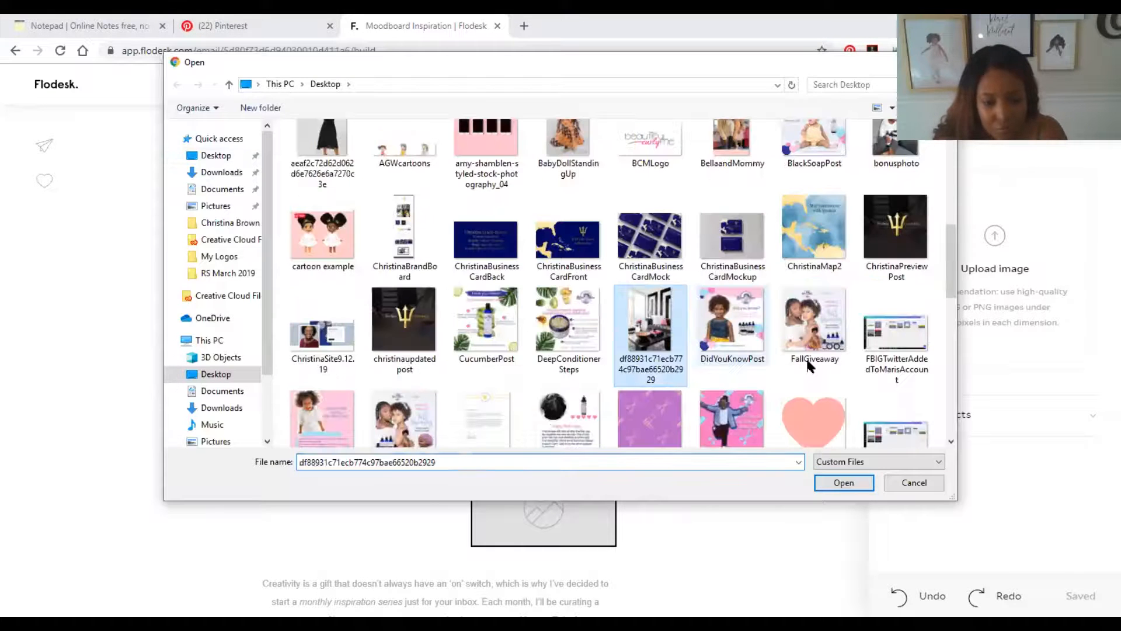
{"action": "key", "text": "Return"}
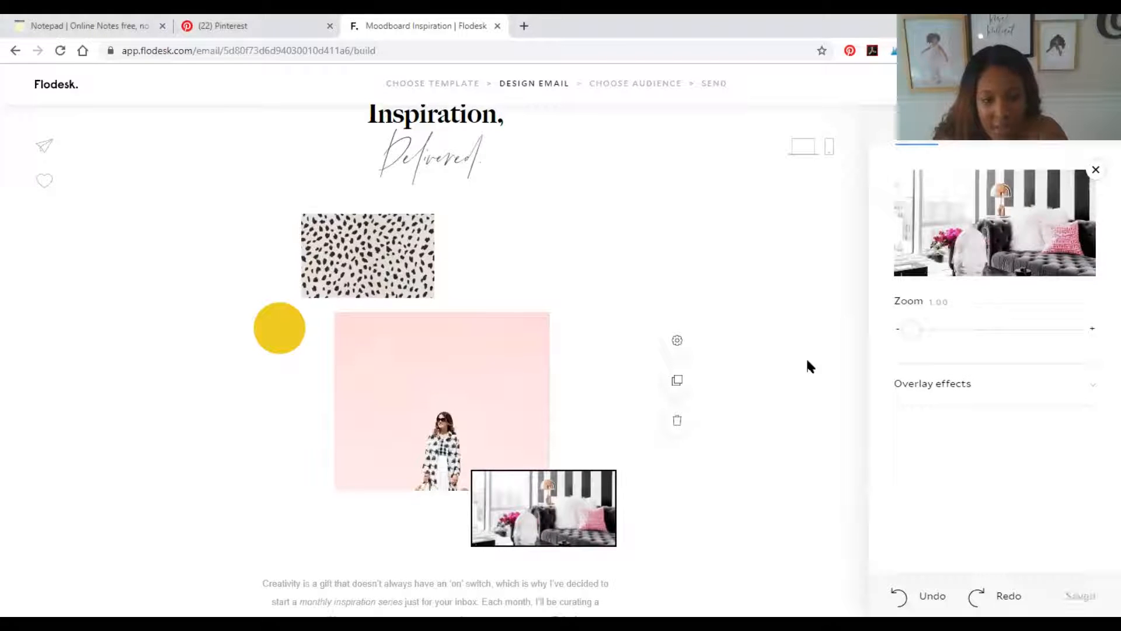
Upload the photo of two women in a glowing pink ring to the first Mood Collage placeholder and shift it down to show both heads.
{"action": "scroll", "coordinate": [806, 365], "scroll_direction": "down", "scroll_amount": 5}
{"action": "scroll", "coordinate": [420, 233], "scroll_direction": "down", "scroll_amount": 8}
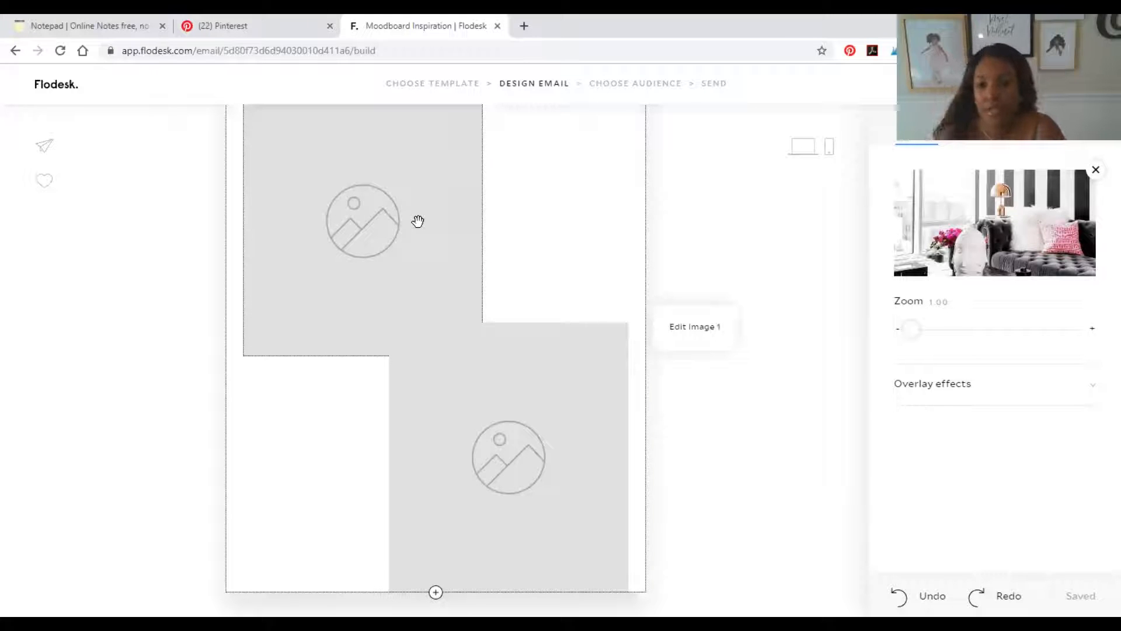
{"action": "left_click", "coordinate": [418, 221]}
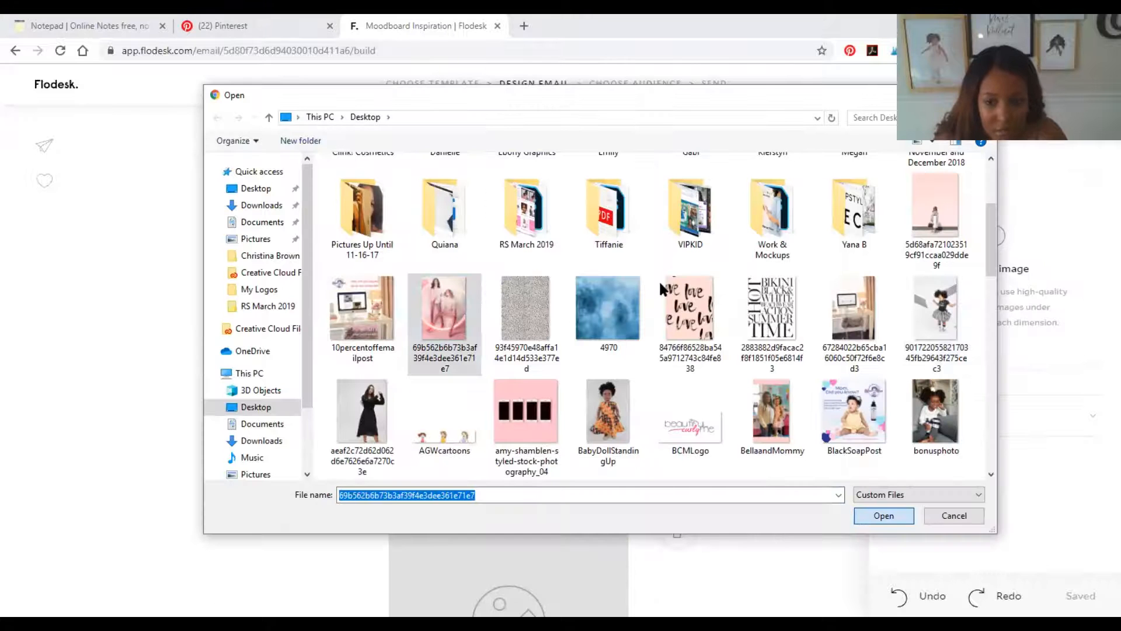
{"action": "left_click", "coordinate": [862, 514]}
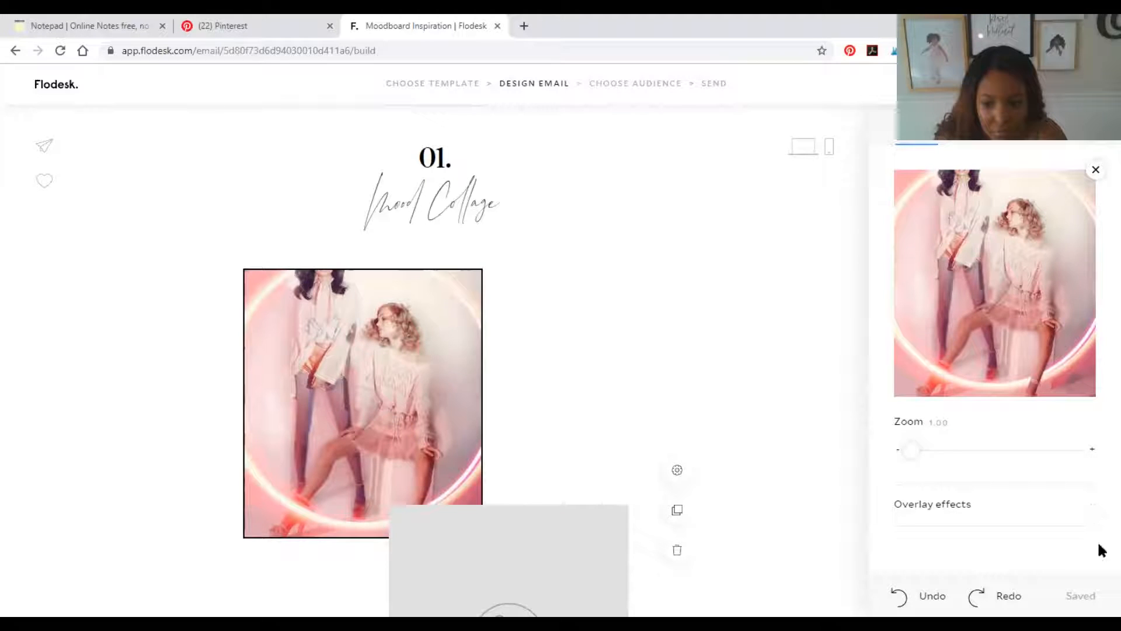
{"action": "scroll", "coordinate": [1098, 541], "scroll_direction": "down", "scroll_amount": 2}
{"action": "left_click", "coordinate": [1094, 513]}
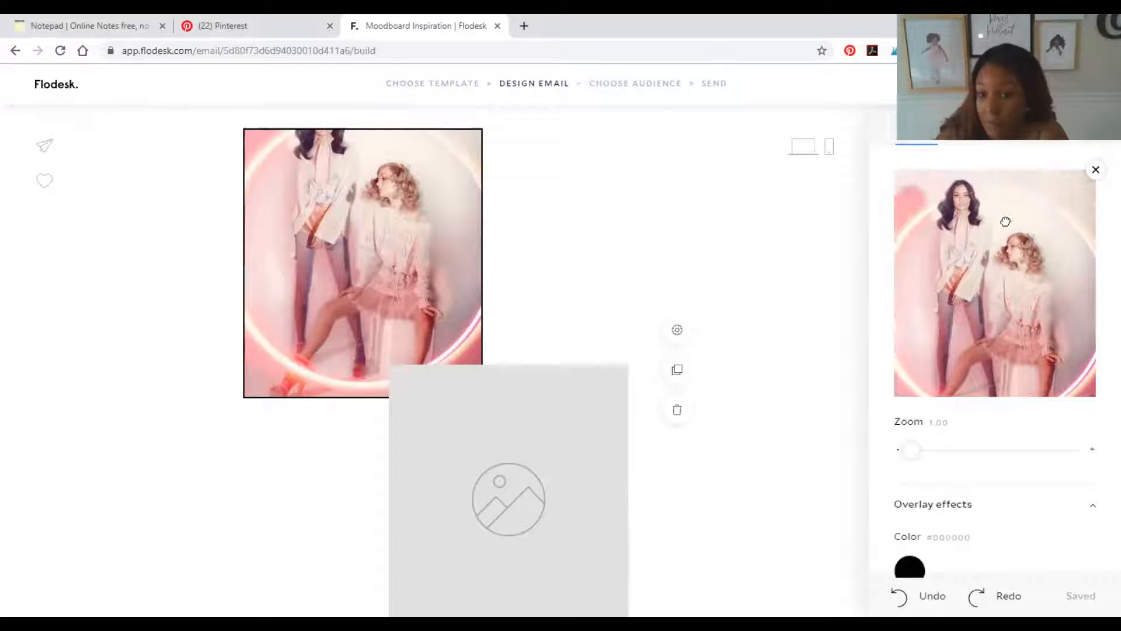
{"action": "left_click_drag", "start_coordinate": [1003, 289], "coordinate": [1014, 325]}
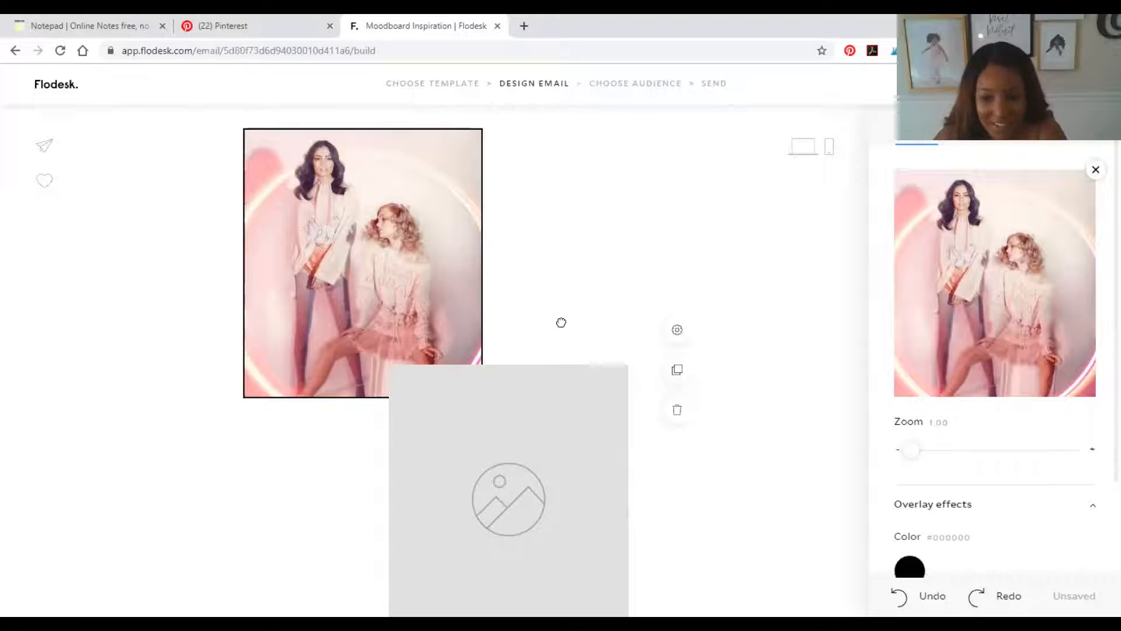
Review the filled header images together with the first Mood Collage photo for color and style consistency.
{"action": "scroll", "coordinate": [591, 316], "scroll_direction": "up", "scroll_amount": 10}
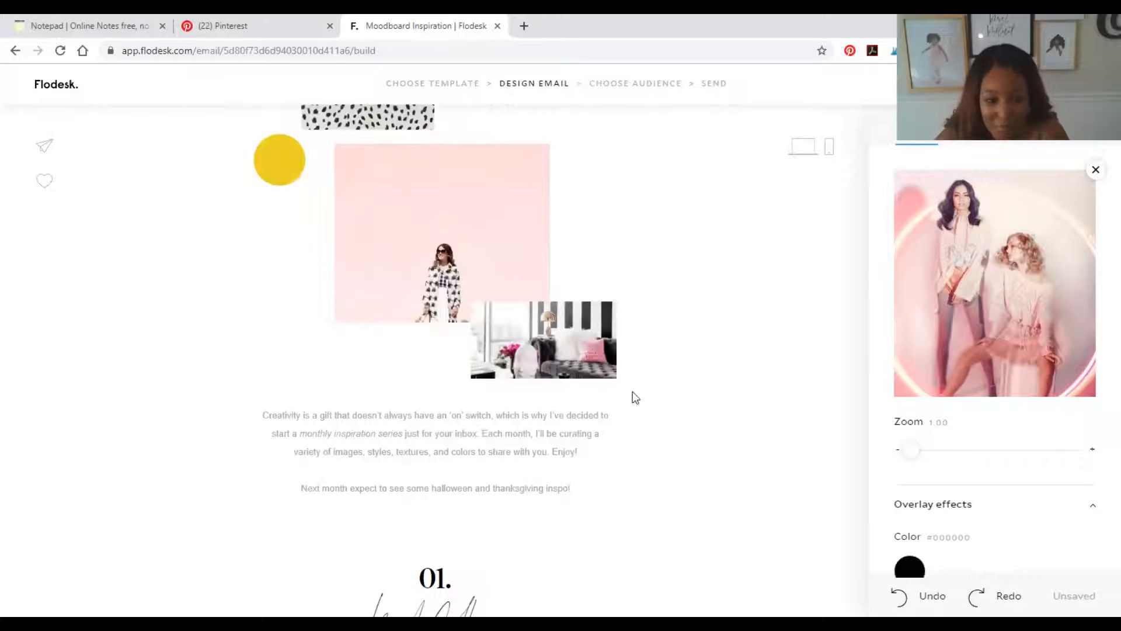
{"action": "left_click", "coordinate": [607, 373]}
{"action": "scroll", "coordinate": [502, 291], "scroll_direction": "down", "scroll_amount": 7}
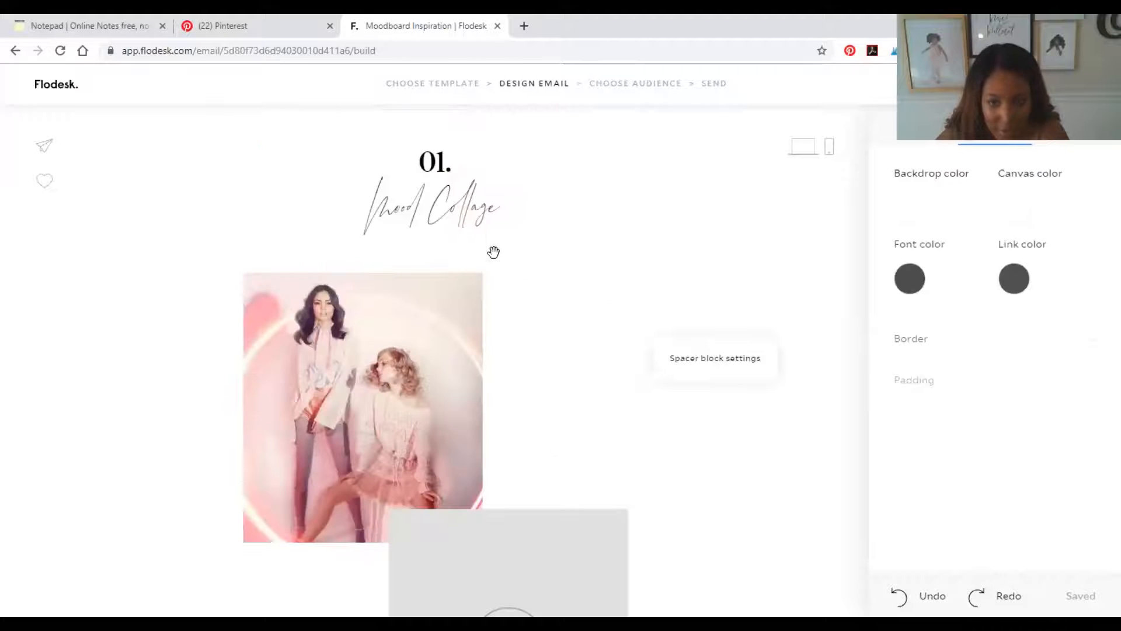
{"action": "scroll", "coordinate": [494, 252], "scroll_direction": "up", "scroll_amount": 5}
{"action": "scroll", "coordinate": [363, 183], "scroll_direction": "down", "scroll_amount": 6}
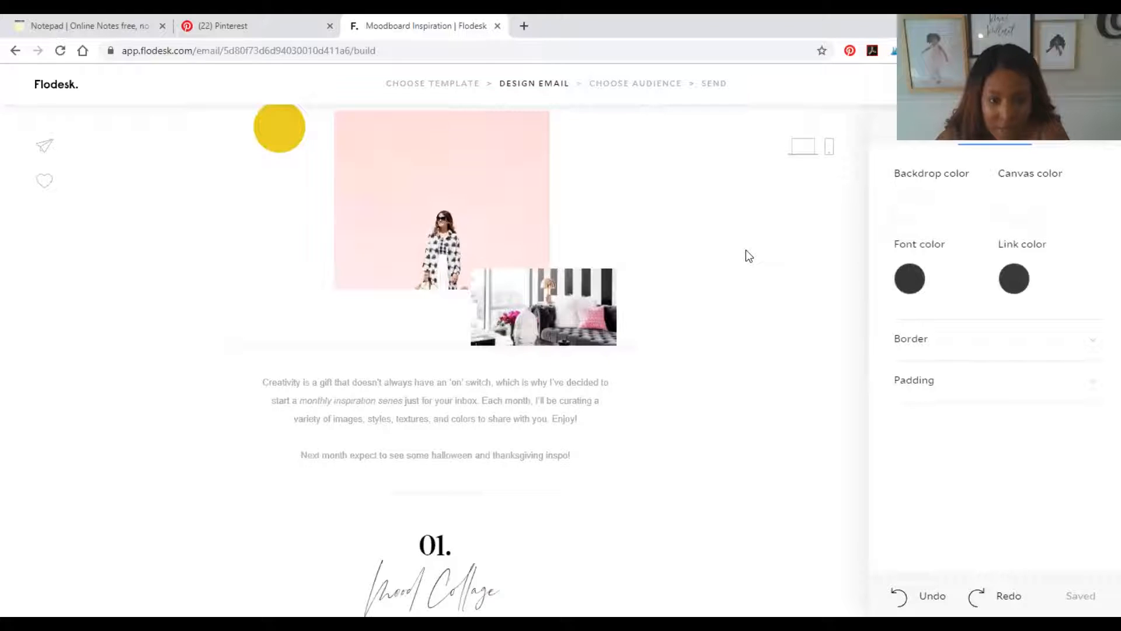
{"action": "scroll", "coordinate": [749, 256], "scroll_direction": "down", "scroll_amount": 1}
{"action": "scroll", "coordinate": [749, 256], "scroll_direction": "down", "scroll_amount": 7}
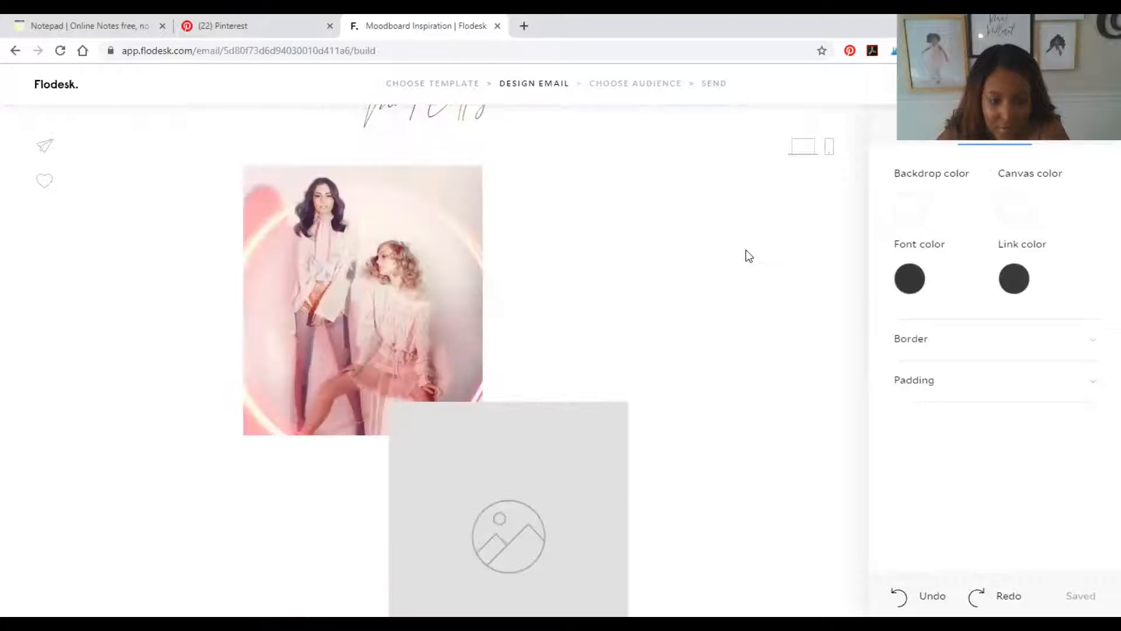
Upload the photo of the woman in the black polka dot dress to the second Mood Collage placeholder and review it against the header images.
{"action": "scroll", "coordinate": [750, 256], "scroll_direction": "down", "scroll_amount": 2}
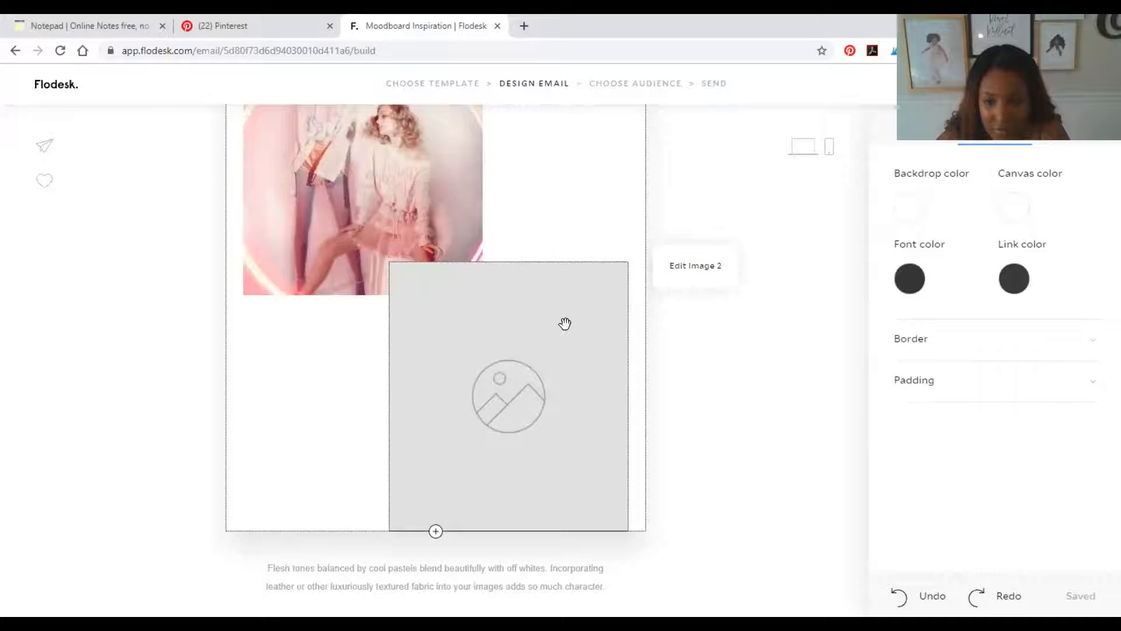
{"action": "left_click", "coordinate": [565, 323]}
{"action": "left_click", "coordinate": [1003, 231]}
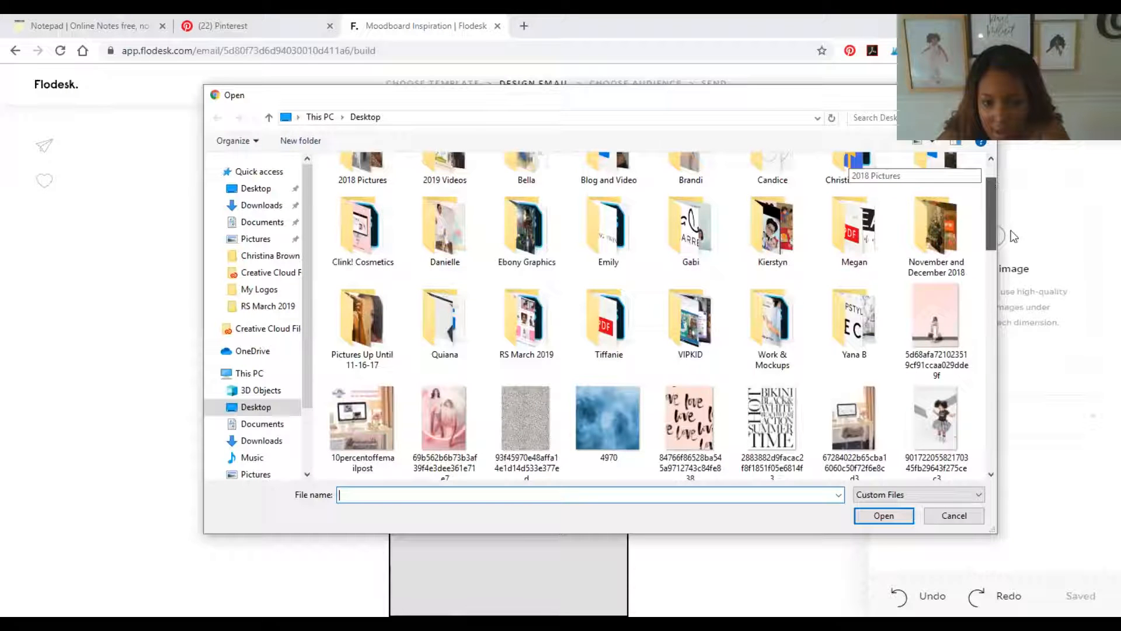
{"action": "scroll", "coordinate": [1014, 237], "scroll_direction": "down", "scroll_amount": 3}
{"action": "scroll", "coordinate": [1014, 235], "scroll_direction": "up", "scroll_amount": 1}
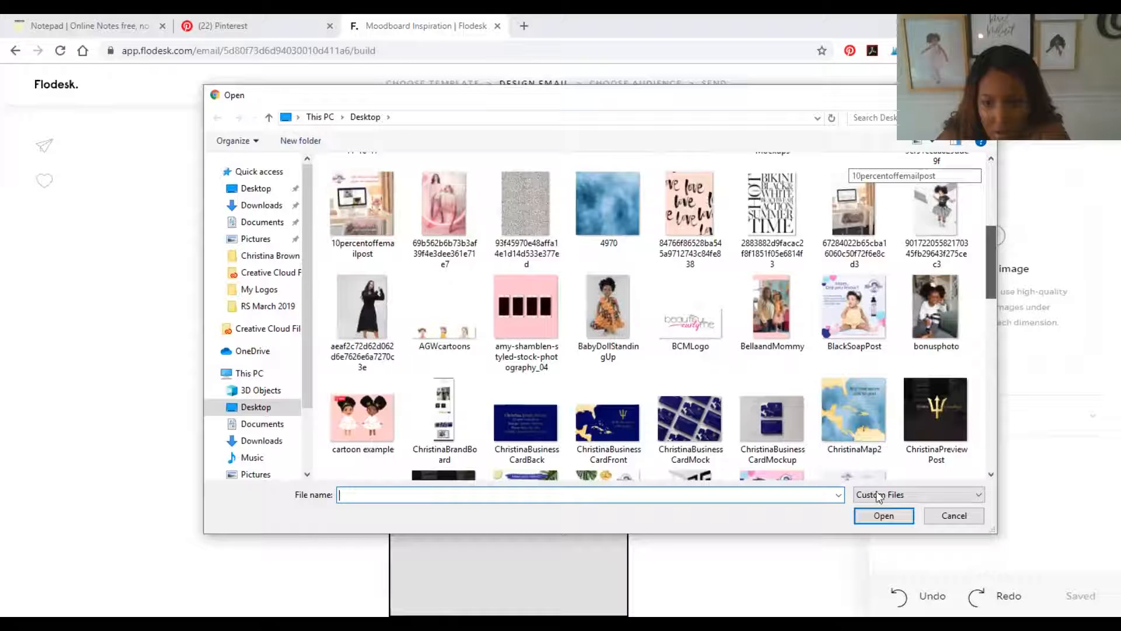
{"action": "double_click", "coordinate": [753, 332]}
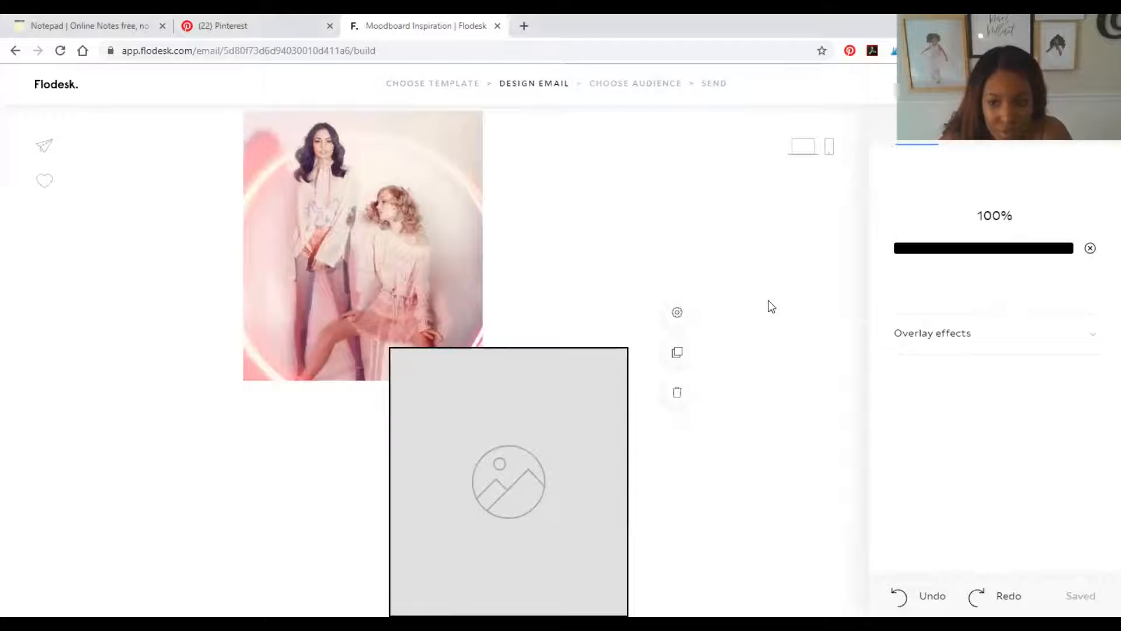
{"action": "scroll", "coordinate": [771, 307], "scroll_direction": "down", "scroll_amount": 5}
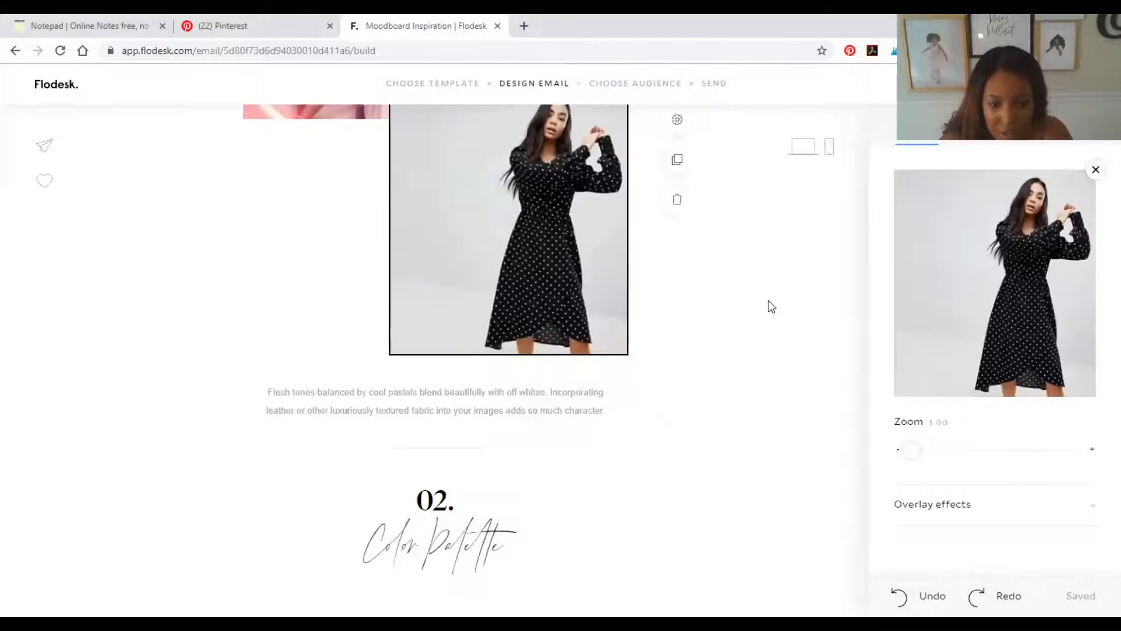
{"action": "scroll", "coordinate": [771, 306], "scroll_direction": "up", "scroll_amount": 6}
{"action": "scroll", "coordinate": [771, 306], "scroll_direction": "up", "scroll_amount": 5}
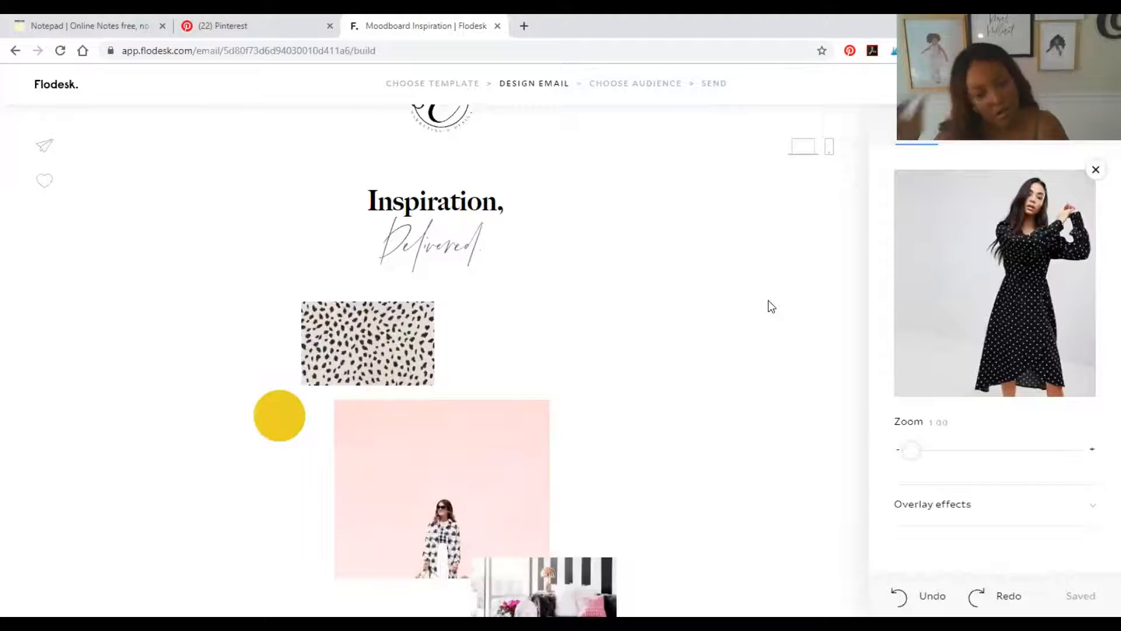
{"action": "scroll", "coordinate": [771, 307], "scroll_direction": "down", "scroll_amount": 1}
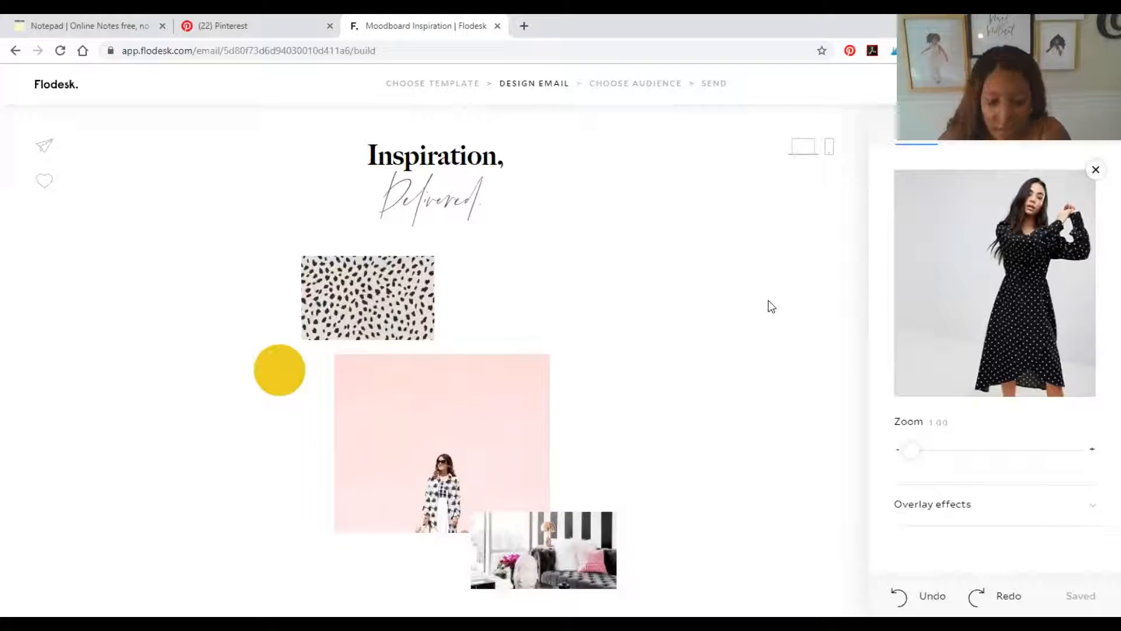
Examine how the polka dot dress photo pairs with the pink ring photo and the header images.
{"action": "scroll", "coordinate": [771, 307], "scroll_direction": "down", "scroll_amount": 5}
{"action": "scroll", "coordinate": [751, 332], "scroll_direction": "up", "scroll_amount": 2}
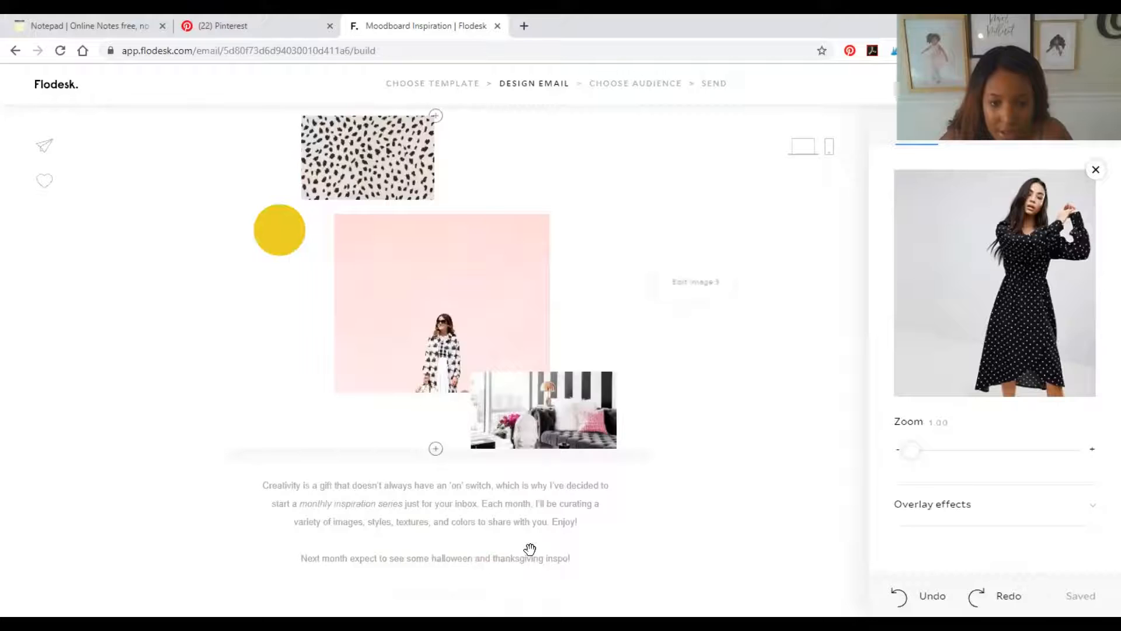
{"action": "scroll", "coordinate": [529, 549], "scroll_direction": "down", "scroll_amount": 8}
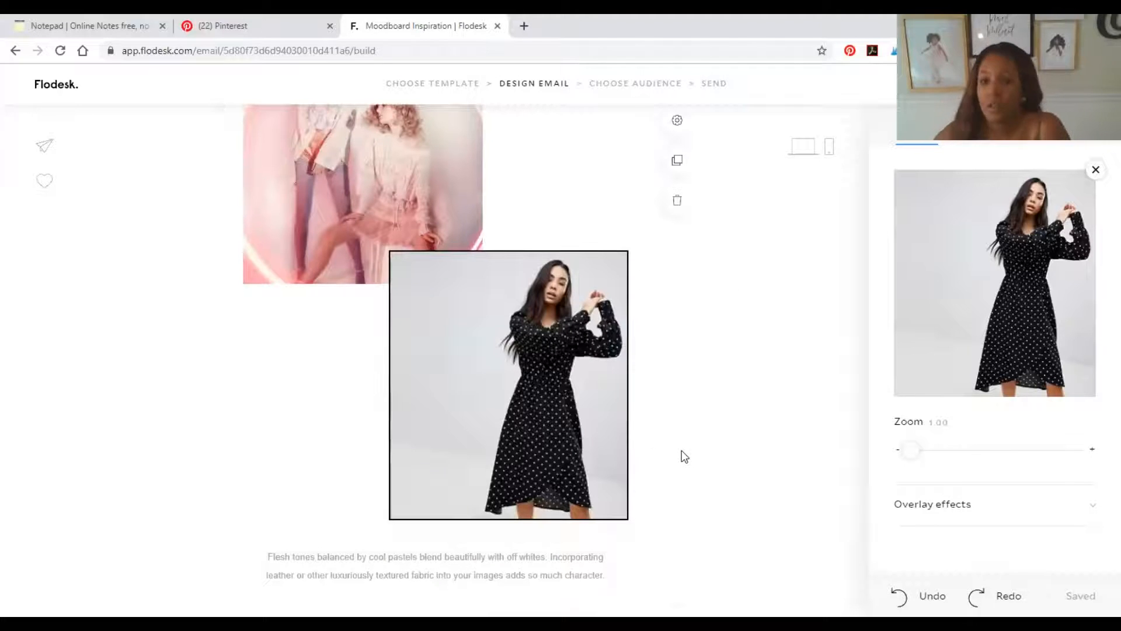
{"action": "scroll", "coordinate": [692, 451], "scroll_direction": "up", "scroll_amount": 4}
{"action": "scroll", "coordinate": [702, 445], "scroll_direction": "down", "scroll_amount": 2}
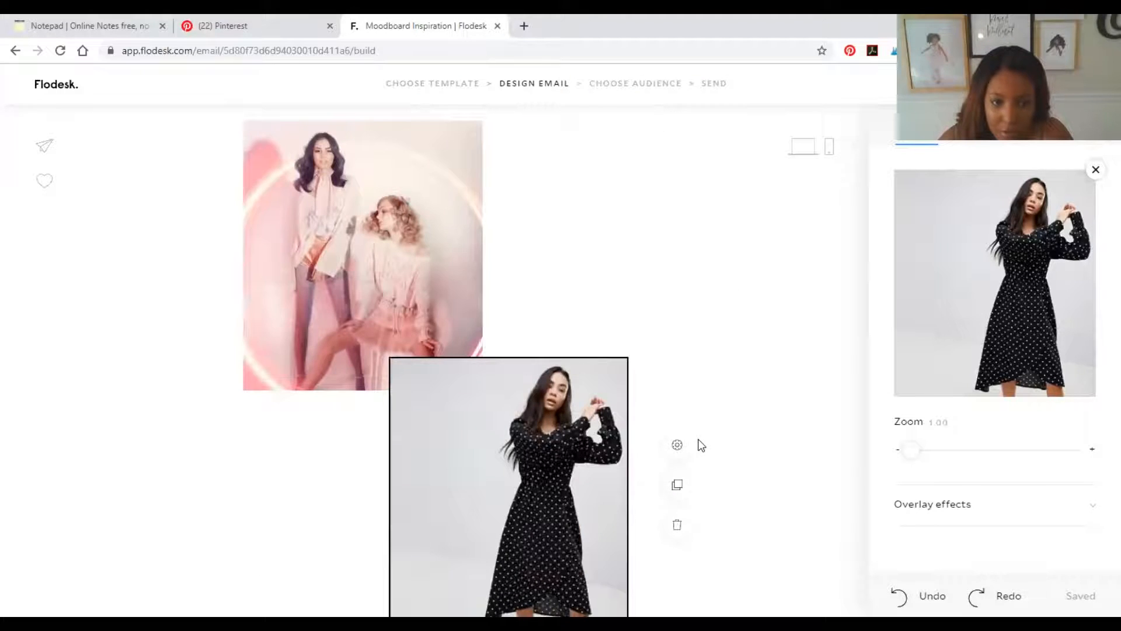
{"action": "scroll", "coordinate": [699, 445], "scroll_direction": "up", "scroll_amount": 6}
{"action": "scroll", "coordinate": [694, 444], "scroll_direction": "down", "scroll_amount": 8}
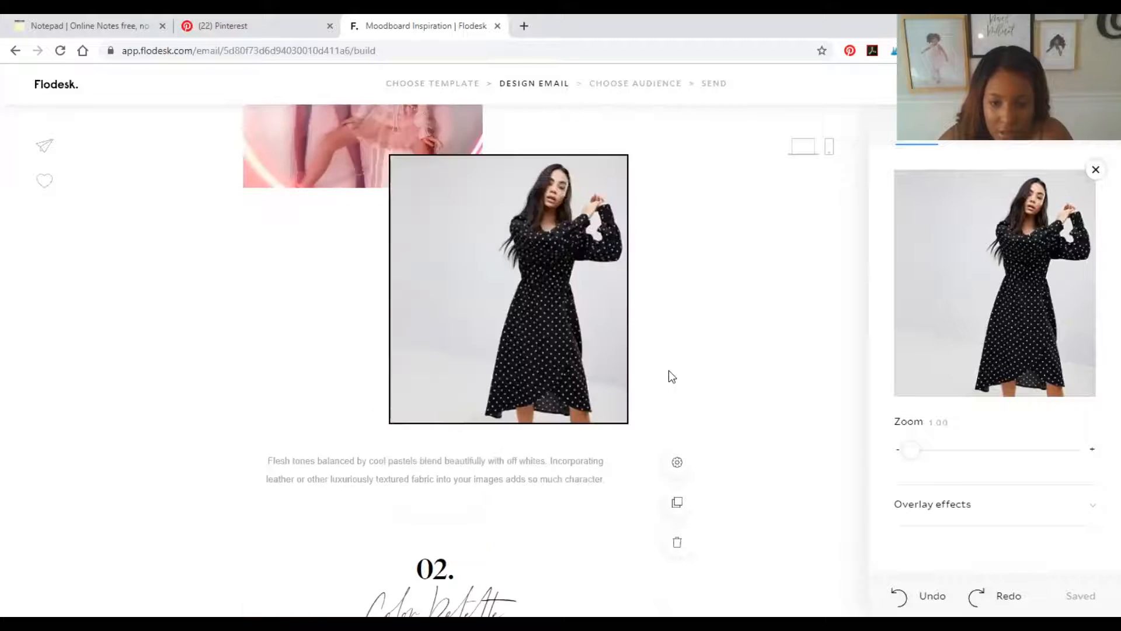
{"action": "scroll", "coordinate": [668, 376], "scroll_direction": "up", "scroll_amount": 2}
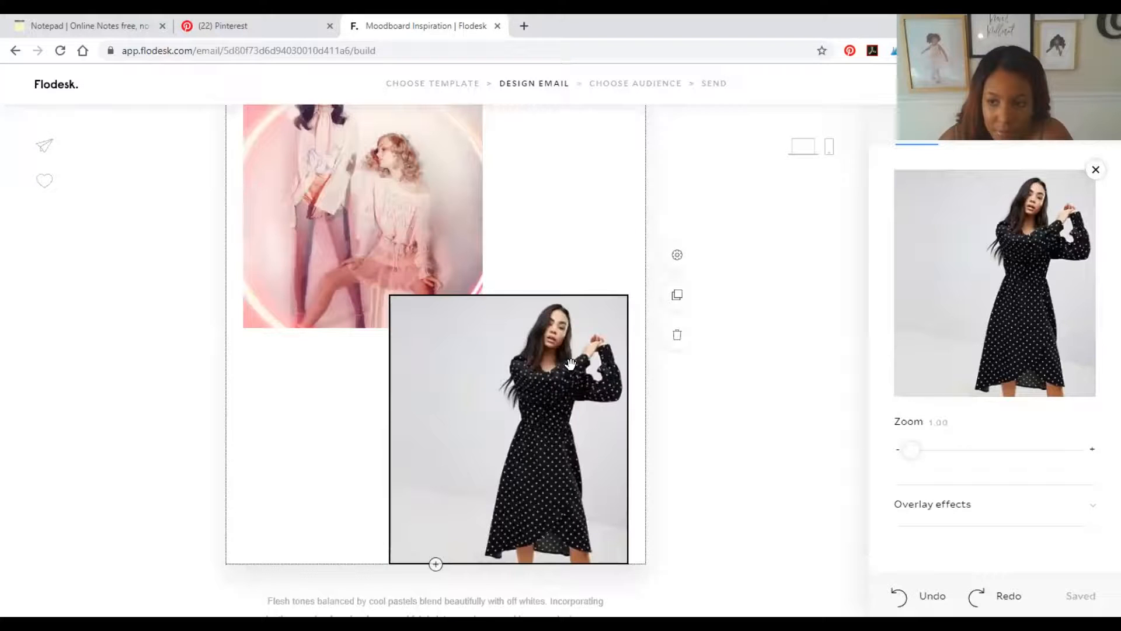
Replace the dress photo in the second Mood Collage placeholder with the black-and-white living room picture.
{"action": "left_click", "coordinate": [1000, 248]}
{"action": "scroll", "coordinate": [990, 384], "scroll_direction": "up", "scroll_amount": 1}
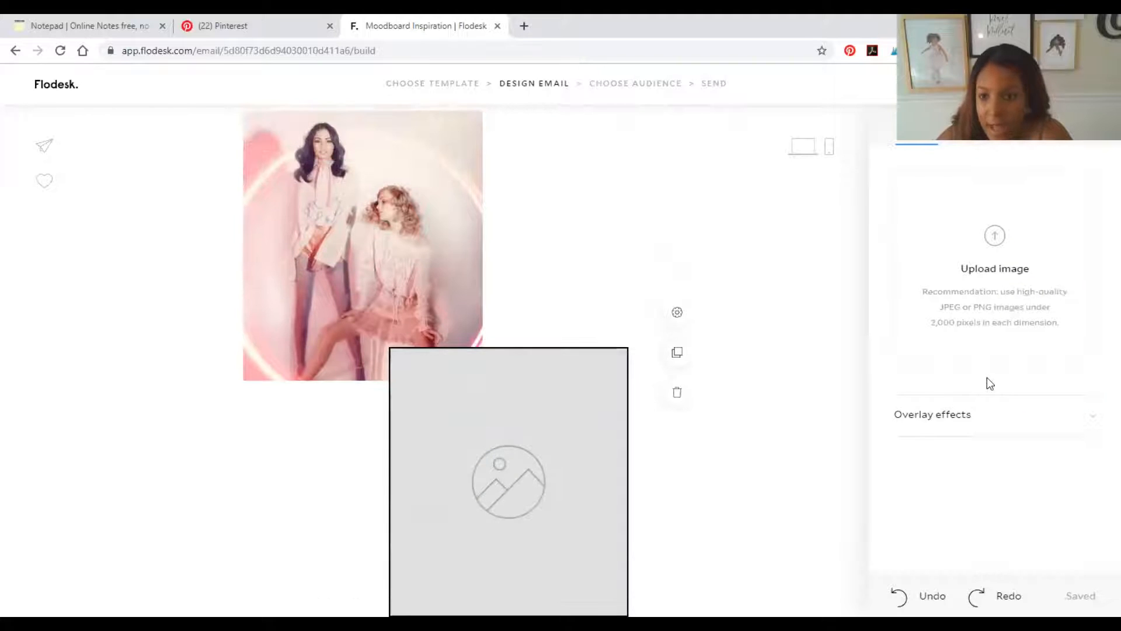
{"action": "left_click", "coordinate": [971, 270]}
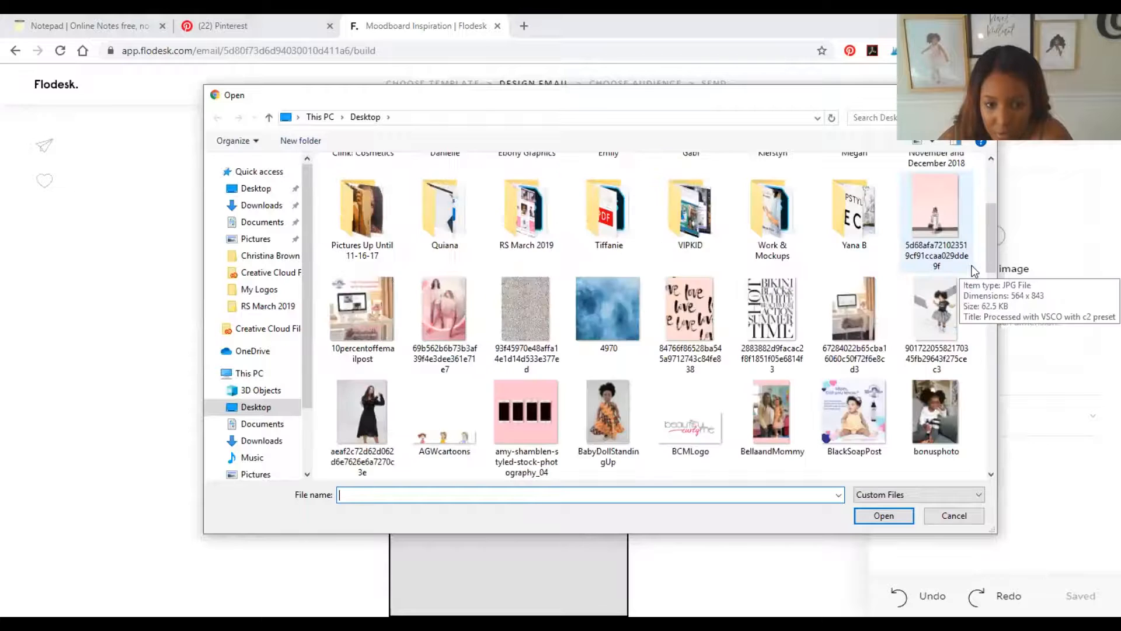
{"action": "scroll", "coordinate": [975, 270], "scroll_direction": "down", "scroll_amount": 5}
{"action": "scroll", "coordinate": [974, 263], "scroll_direction": "up", "scroll_amount": 3}
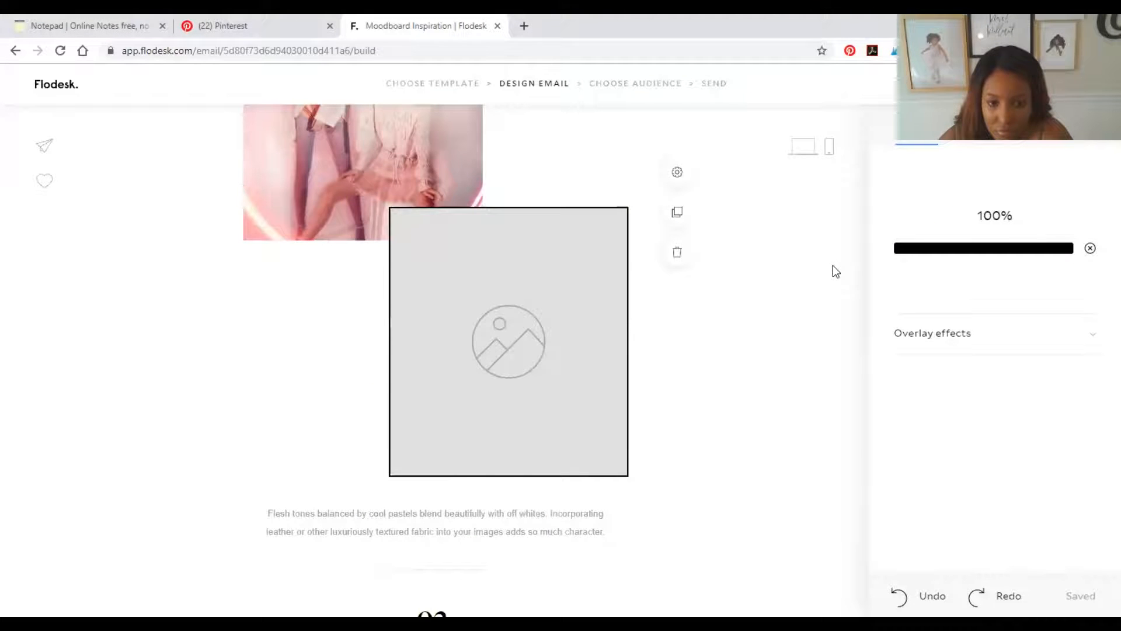
{"action": "scroll", "coordinate": [833, 265], "scroll_direction": "up", "scroll_amount": 1}
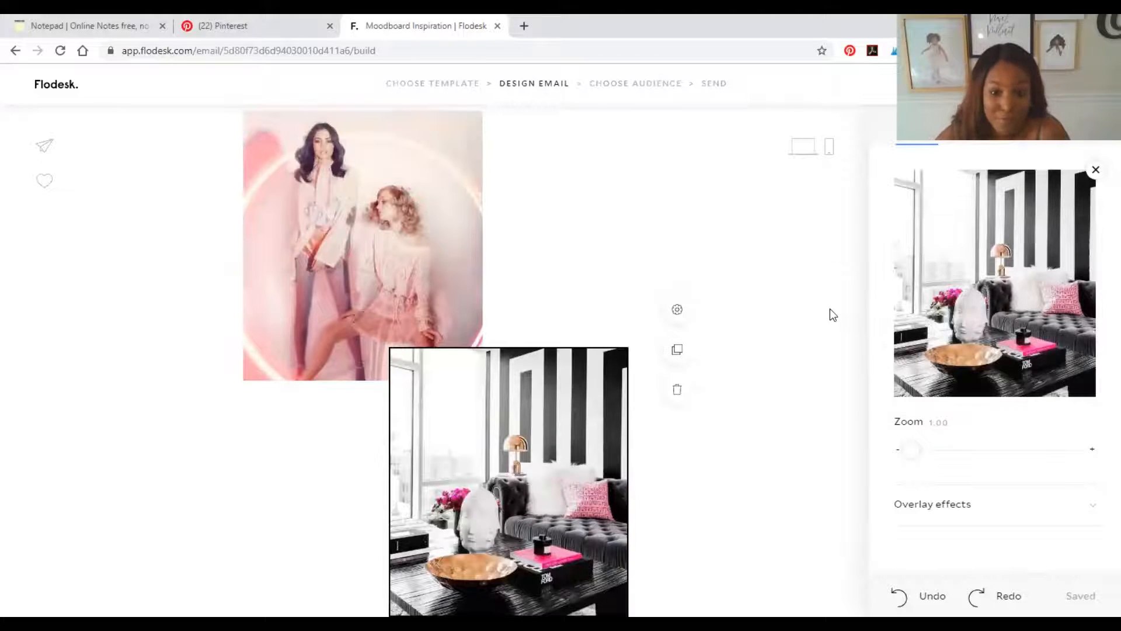
Replace the living room picture in the small overlapping header placeholder with the photo of the woman in the black polka dot dress.
{"action": "scroll", "coordinate": [838, 305], "scroll_direction": "up", "scroll_amount": 10}
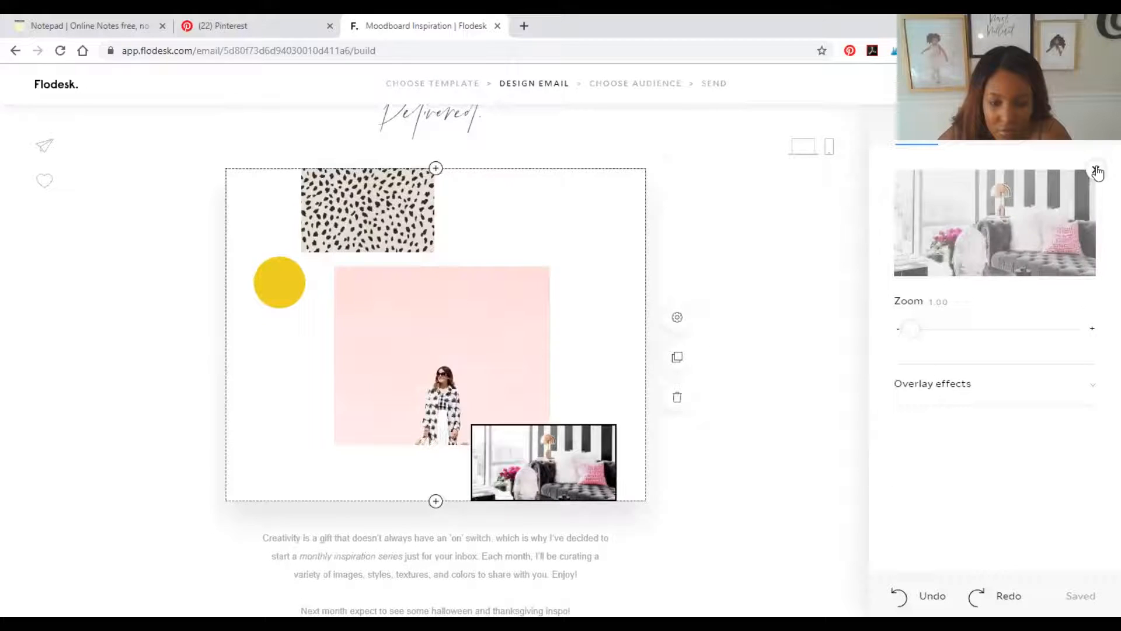
{"action": "left_click", "coordinate": [1023, 231]}
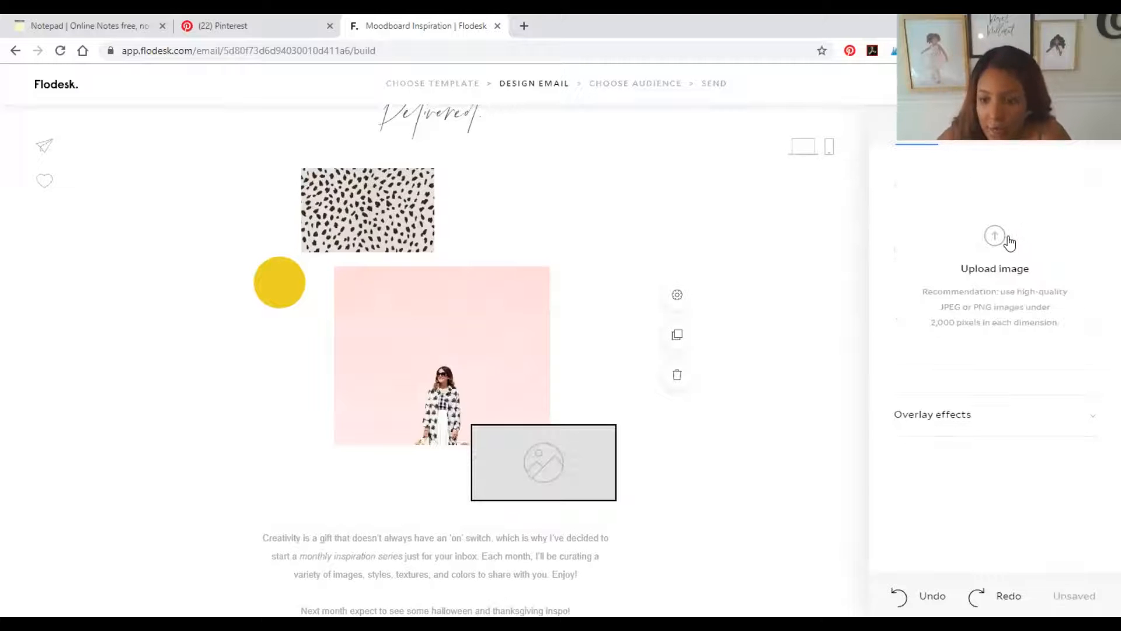
{"action": "left_click", "coordinate": [959, 210]}
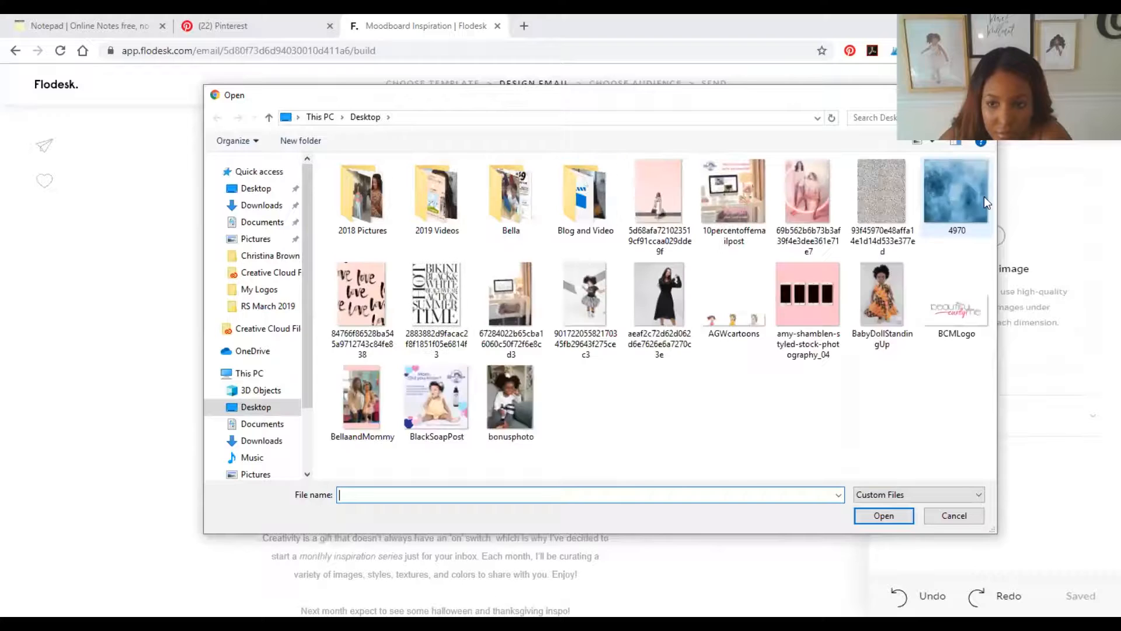
{"action": "scroll", "coordinate": [995, 252], "scroll_direction": "down", "scroll_amount": 3}
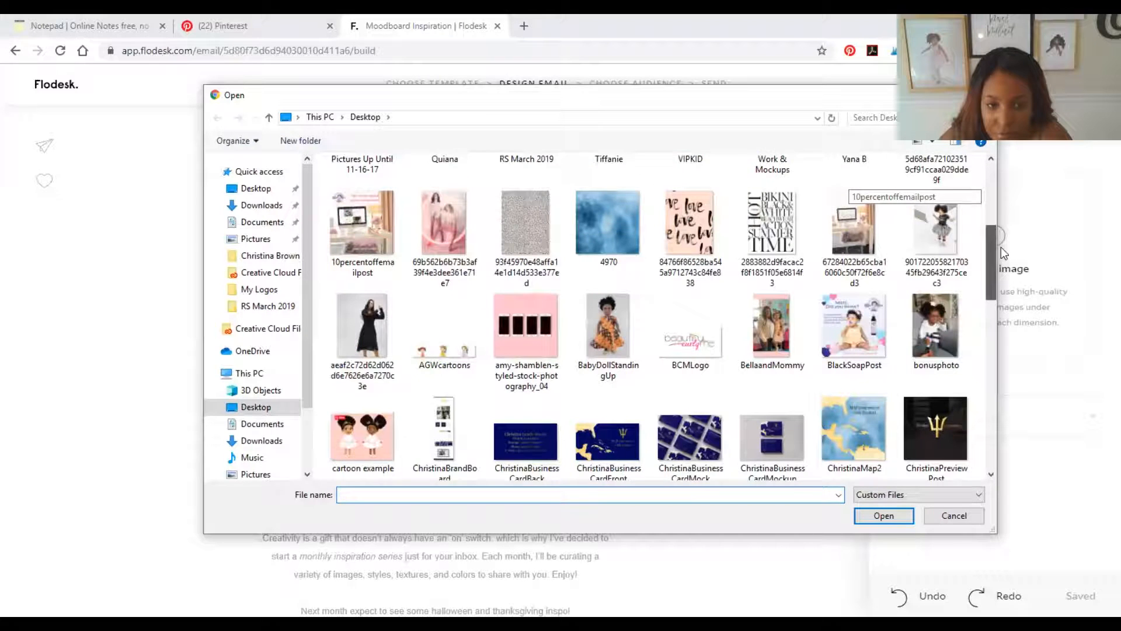
{"action": "scroll", "coordinate": [1001, 247], "scroll_direction": "down", "scroll_amount": 1}
{"action": "scroll", "coordinate": [1003, 240], "scroll_direction": "up", "scroll_amount": 2}
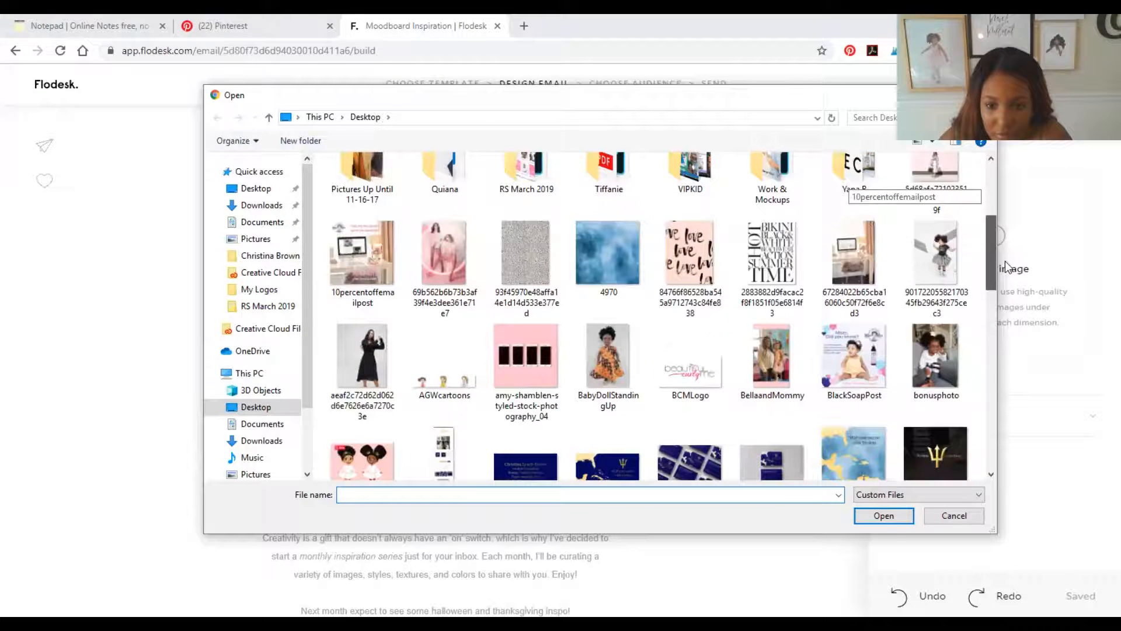
{"action": "scroll", "coordinate": [1005, 261], "scroll_direction": "down", "scroll_amount": 2}
{"action": "scroll", "coordinate": [1001, 280], "scroll_direction": "up", "scroll_amount": 1}
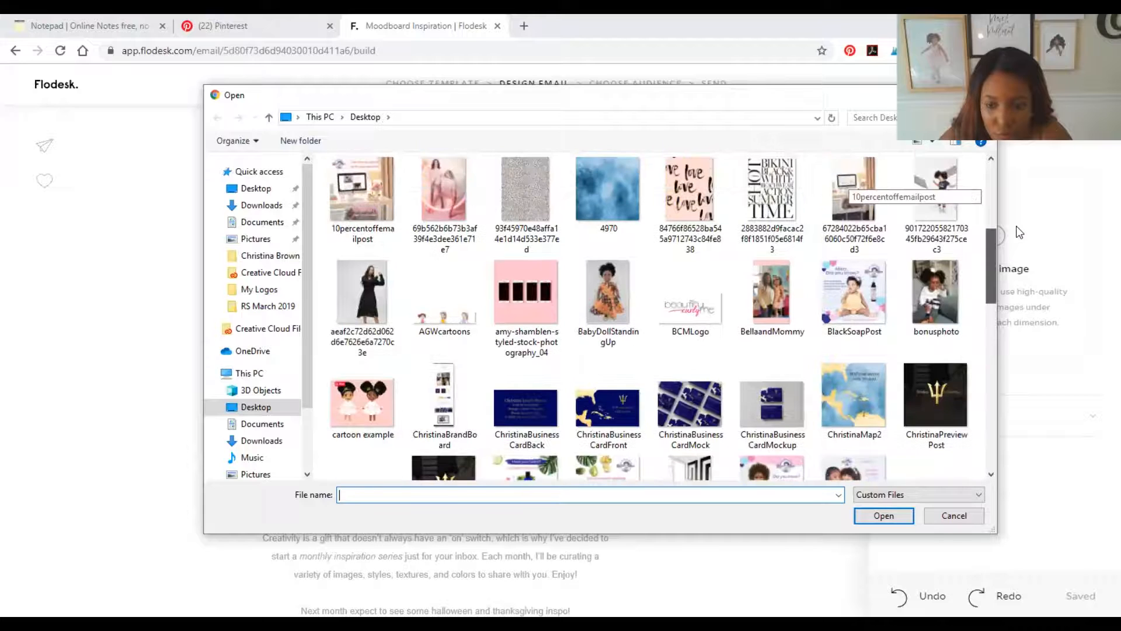
{"action": "scroll", "coordinate": [995, 251], "scroll_direction": "up", "scroll_amount": 2}
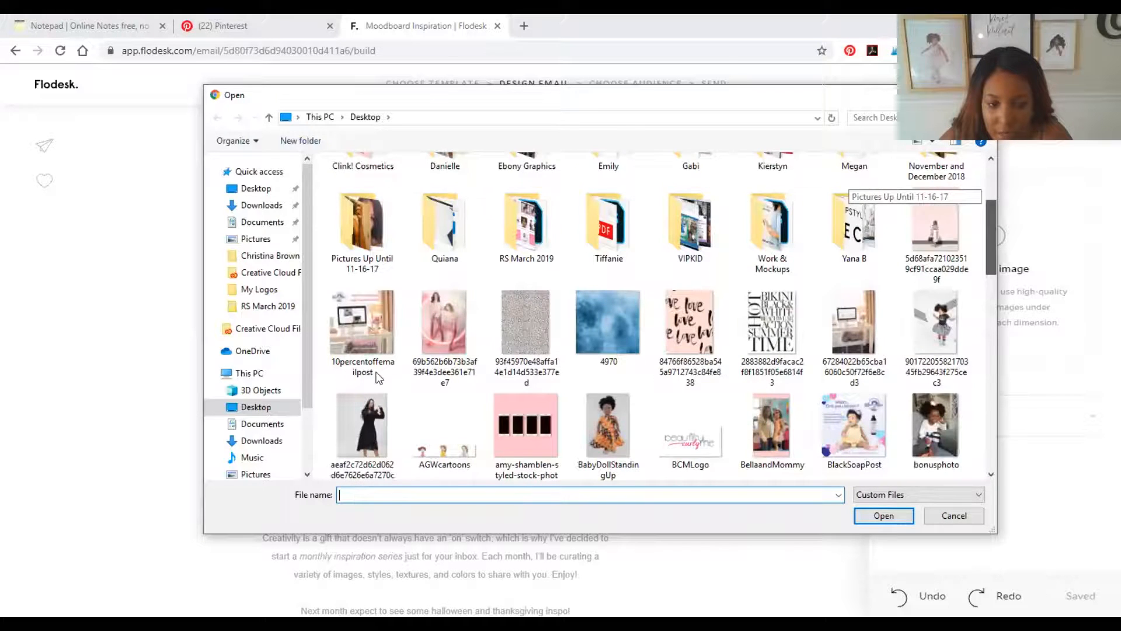
{"action": "scroll", "coordinate": [379, 377], "scroll_direction": "down", "scroll_amount": 1}
{"action": "left_click", "coordinate": [362, 398]}
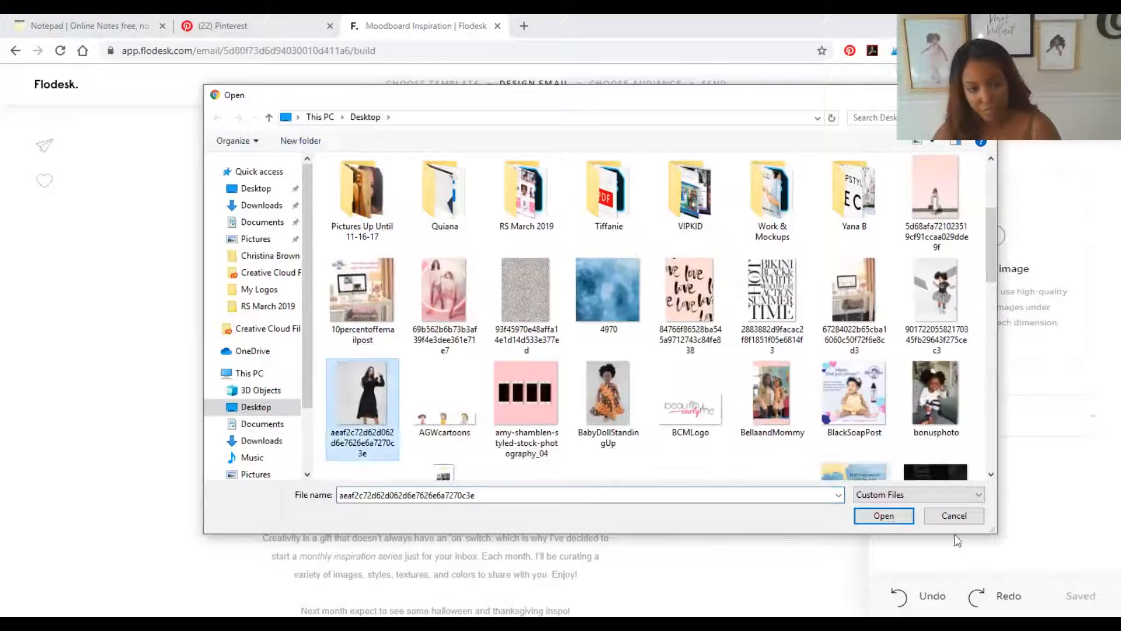
{"action": "key", "text": "Return"}
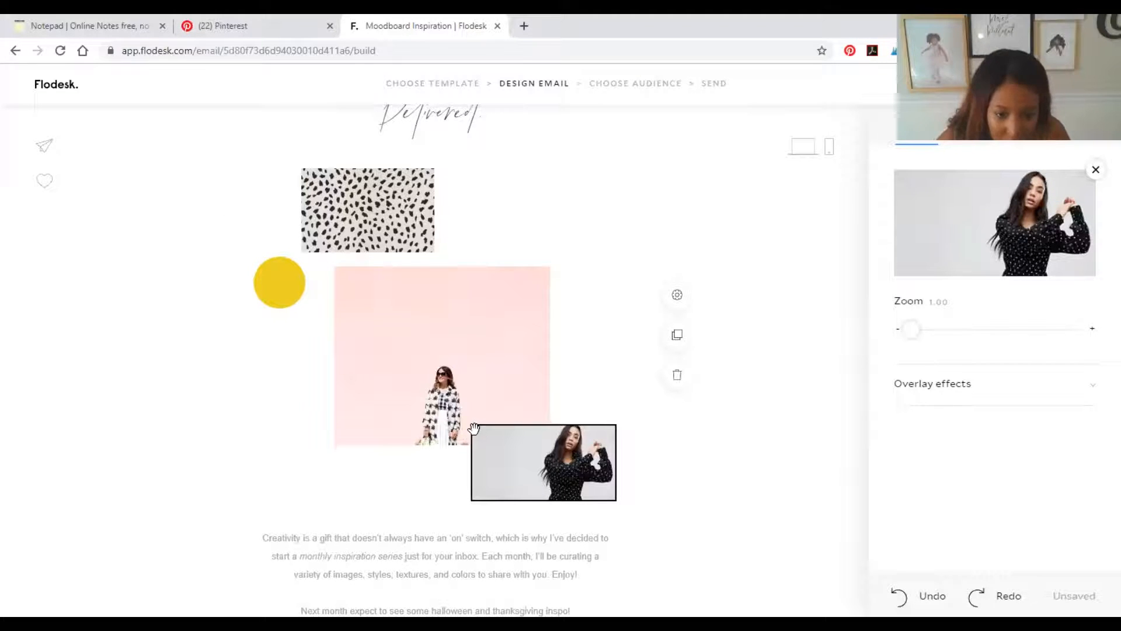
{"action": "left_click_drag", "start_coordinate": [533, 413], "coordinate": [715, 414]}
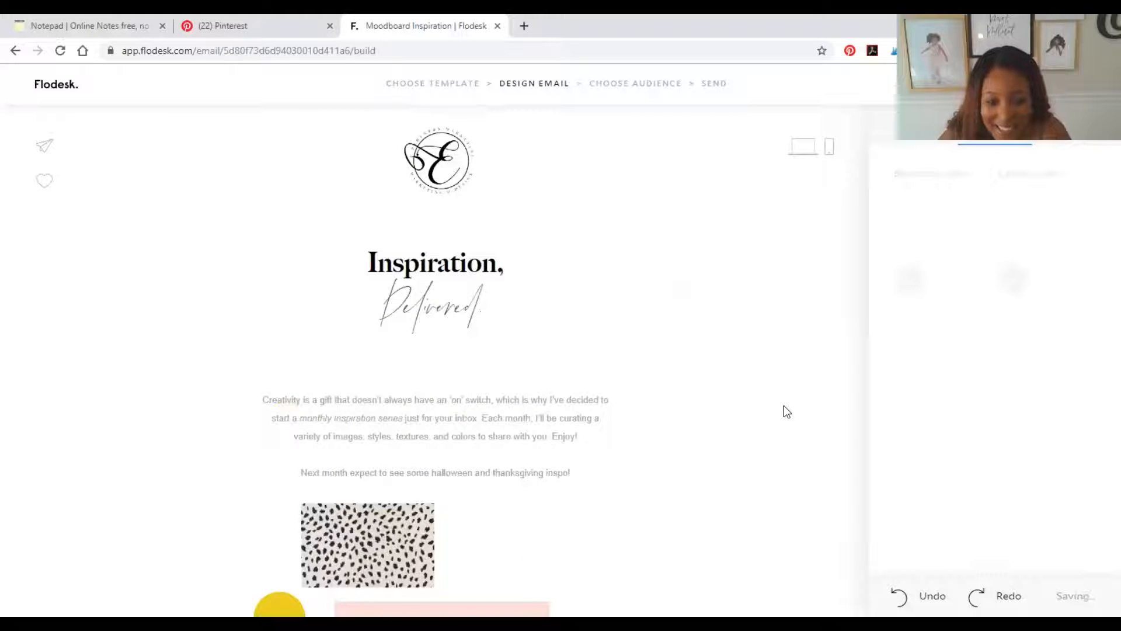
{"action": "scroll", "coordinate": [784, 405], "scroll_direction": "down", "scroll_amount": 12}
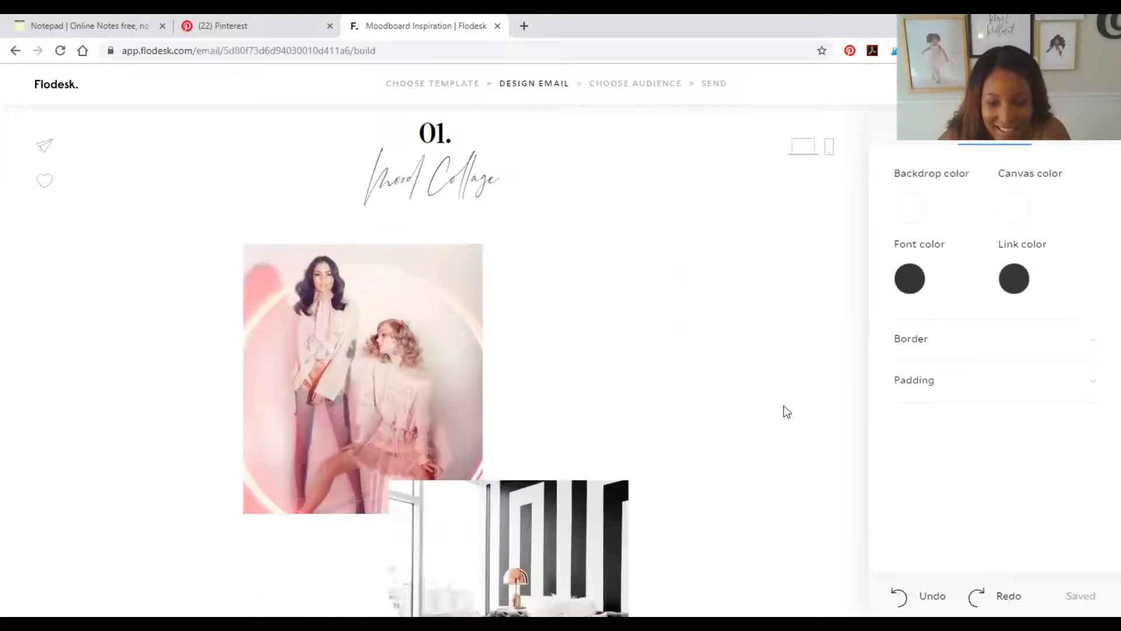
{"action": "scroll", "coordinate": [783, 405], "scroll_direction": "up", "scroll_amount": 10}
{"action": "scroll", "coordinate": [783, 405], "scroll_direction": "down", "scroll_amount": 4}
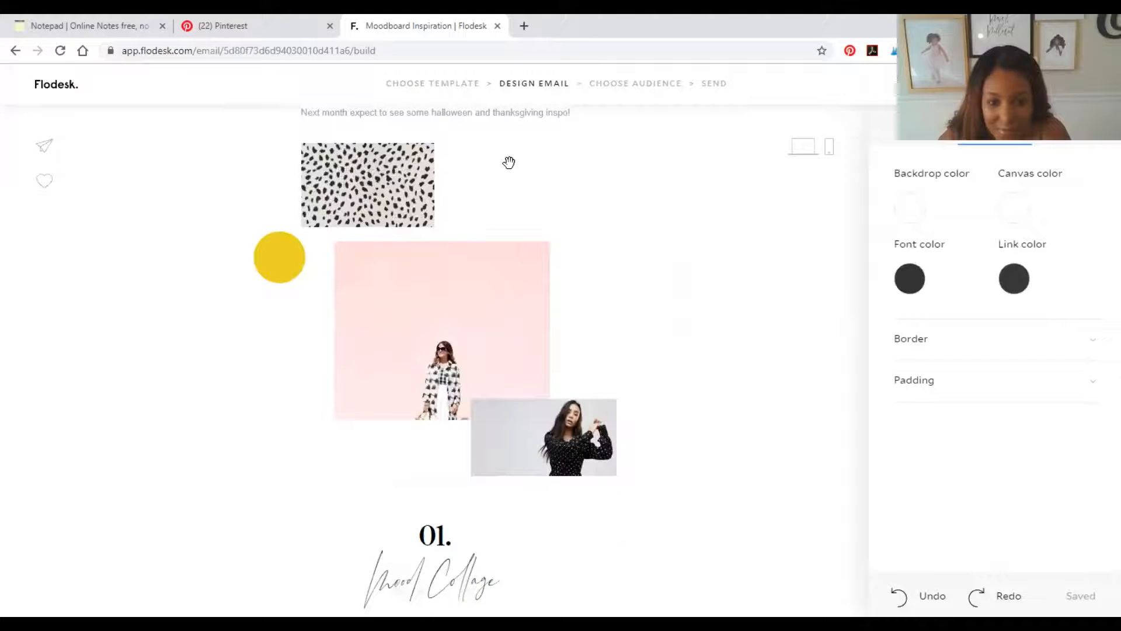
{"action": "scroll", "coordinate": [512, 266], "scroll_direction": "up", "scroll_amount": 1}
{"action": "left_click_drag", "start_coordinate": [536, 515], "coordinate": [531, 483]}
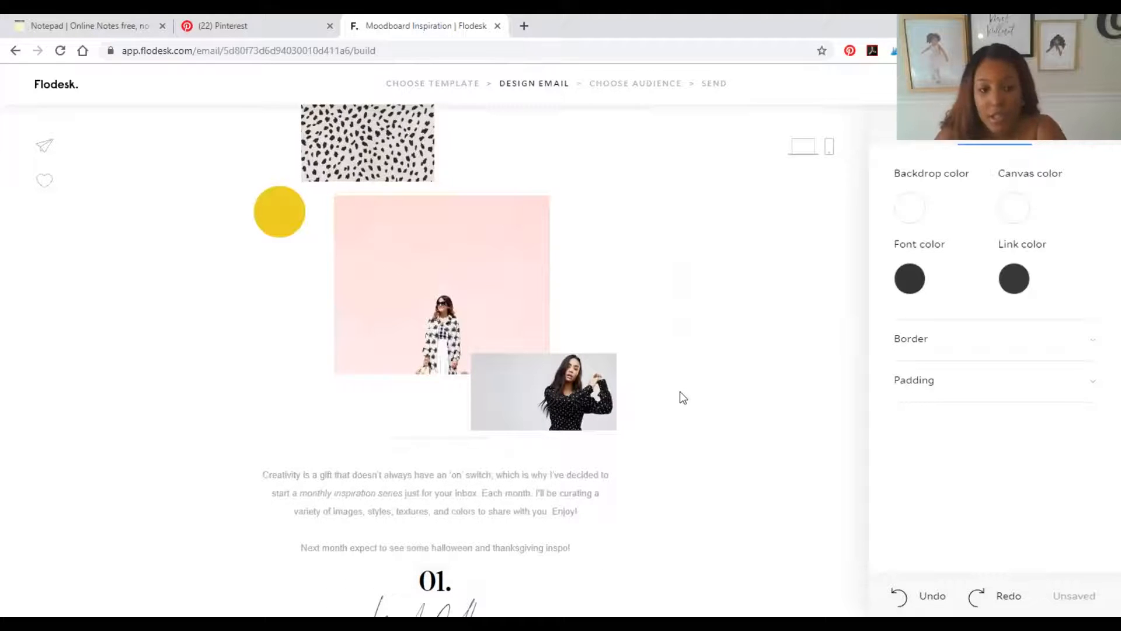
Review the header from the logo to the Mood Collage heading, checking the block order and the image combination.
{"action": "scroll", "coordinate": [689, 401], "scroll_direction": "down", "scroll_amount": 1}
{"action": "scroll", "coordinate": [640, 371], "scroll_direction": "up", "scroll_amount": 5}
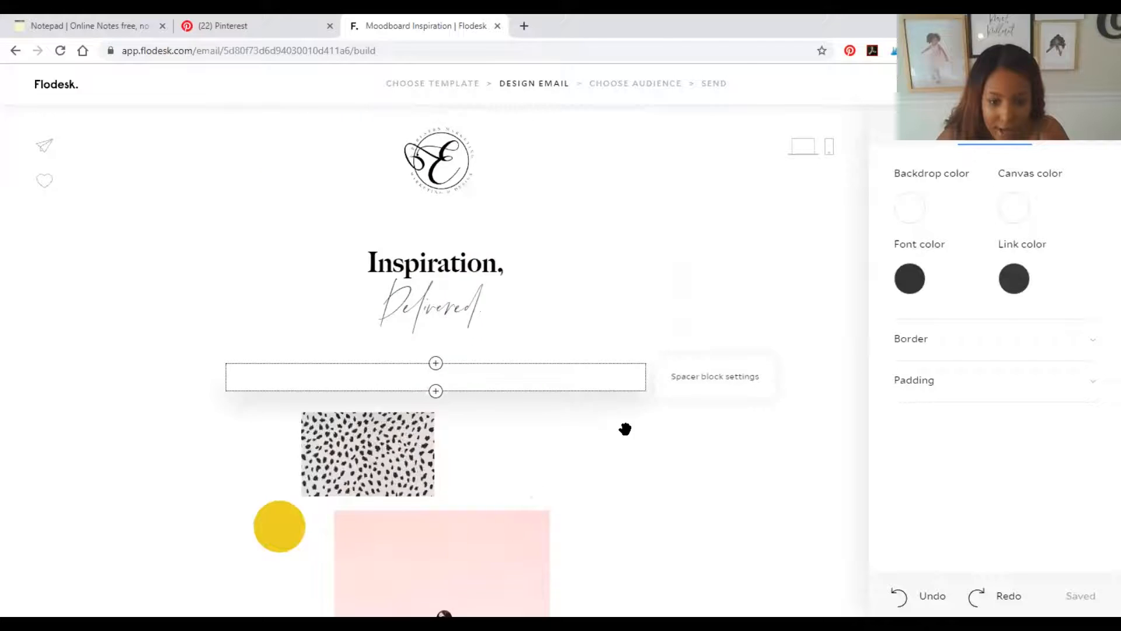
{"action": "scroll", "coordinate": [625, 428], "scroll_direction": "down", "scroll_amount": 4}
{"action": "scroll", "coordinate": [400, 385], "scroll_direction": "down", "scroll_amount": 3}
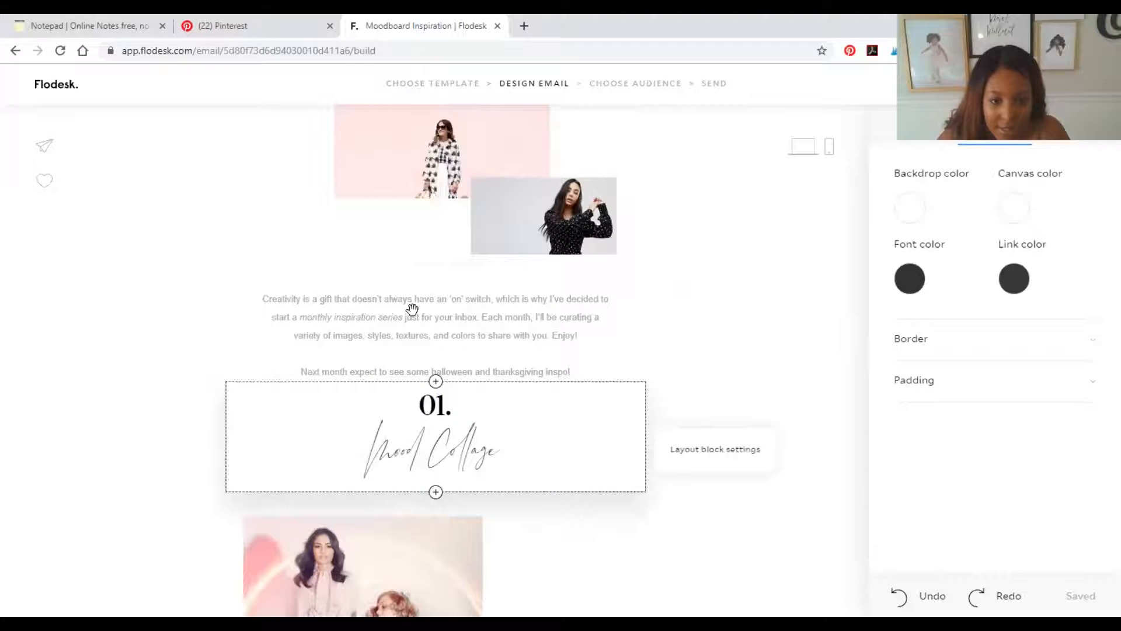
{"action": "scroll", "coordinate": [442, 264], "scroll_direction": "up", "scroll_amount": 7}
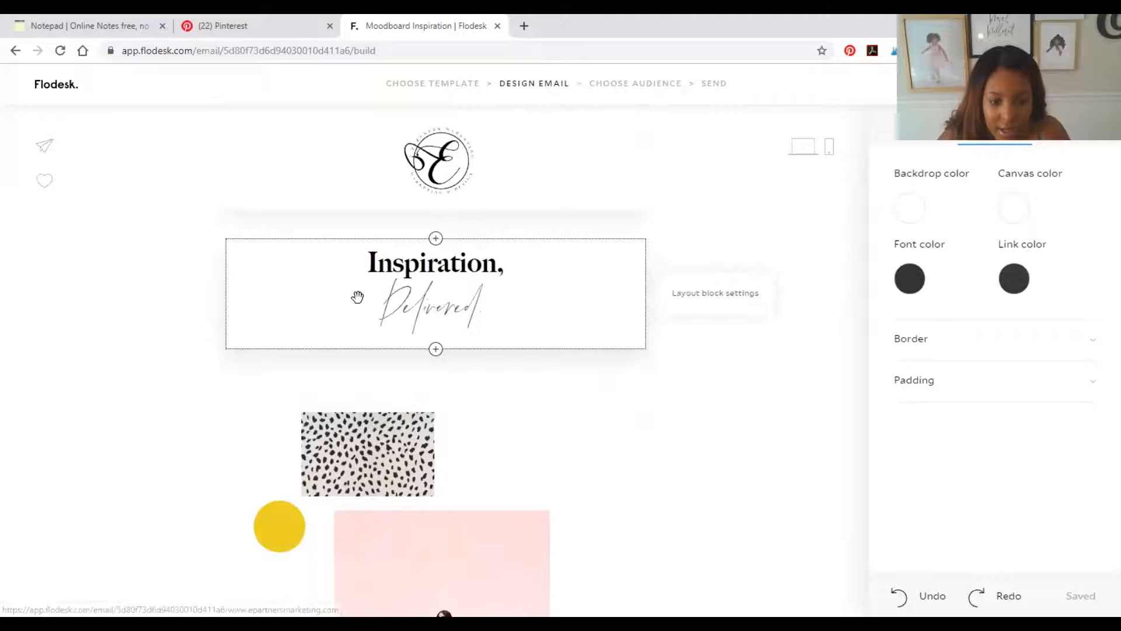
{"action": "scroll", "coordinate": [516, 508], "scroll_direction": "down", "scroll_amount": 3}
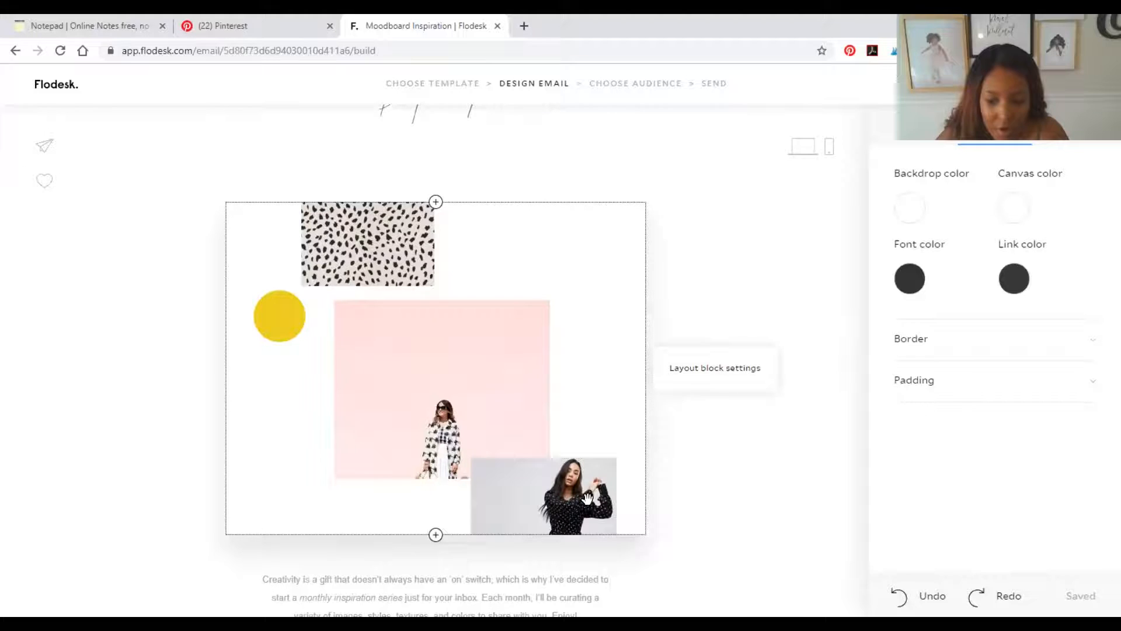
{"action": "scroll", "coordinate": [586, 496], "scroll_direction": "down", "scroll_amount": 2}
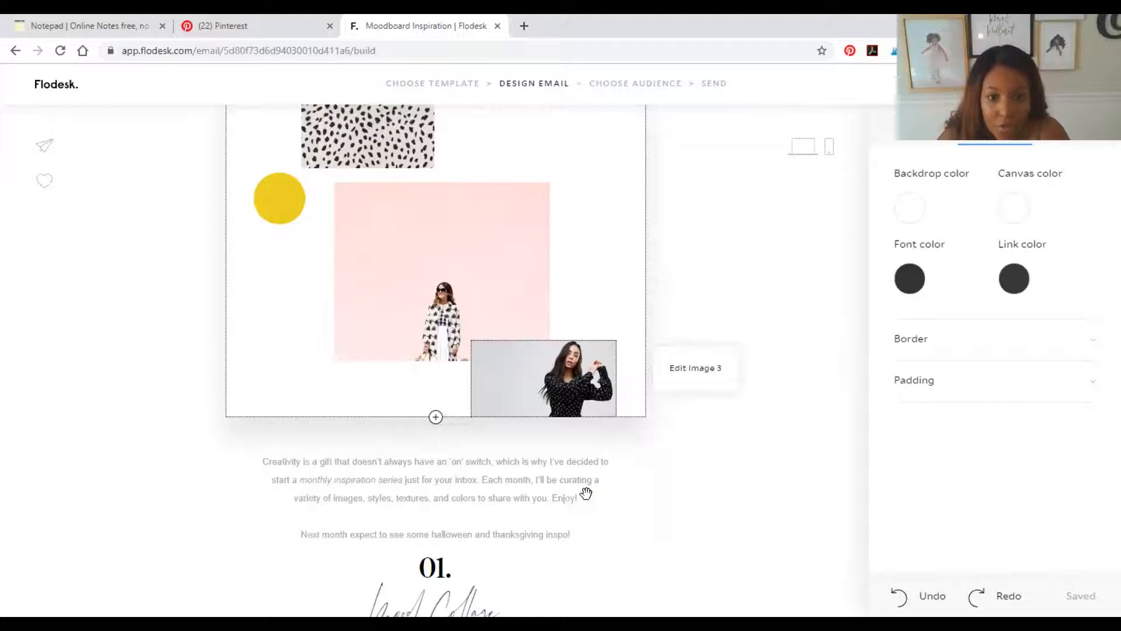
{"action": "scroll", "coordinate": [586, 493], "scroll_direction": "down", "scroll_amount": 1}
{"action": "scroll", "coordinate": [340, 350], "scroll_direction": "up", "scroll_amount": 2}
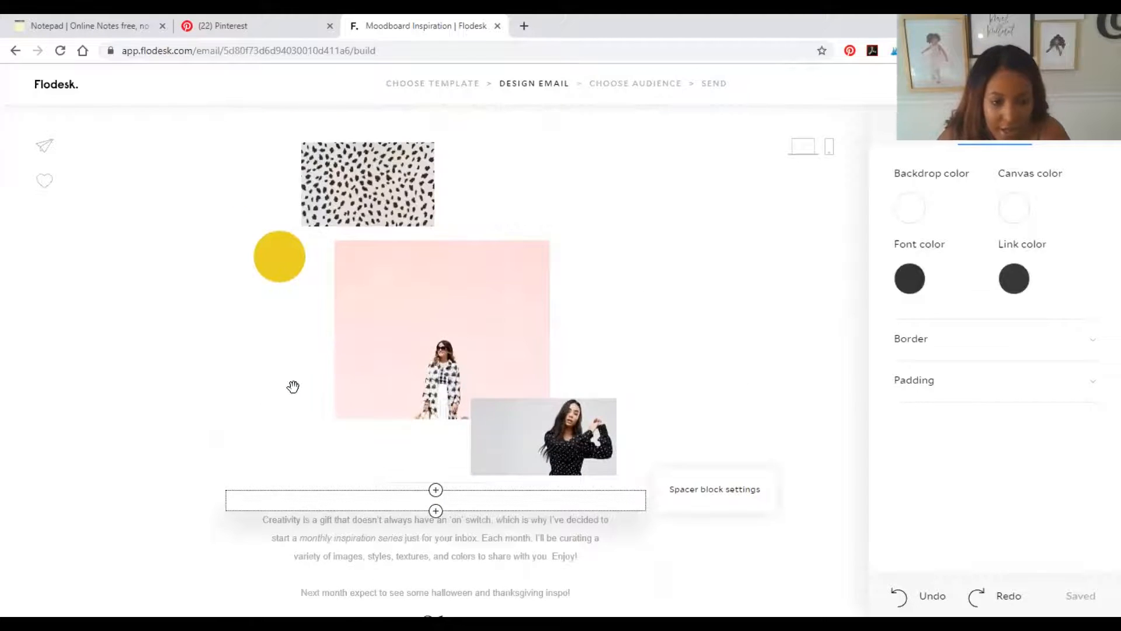
Try several soft pink swatches on the yellow header circle and set its color to #E9CEC5.
{"action": "scroll", "coordinate": [293, 386], "scroll_direction": "up", "scroll_amount": 2}
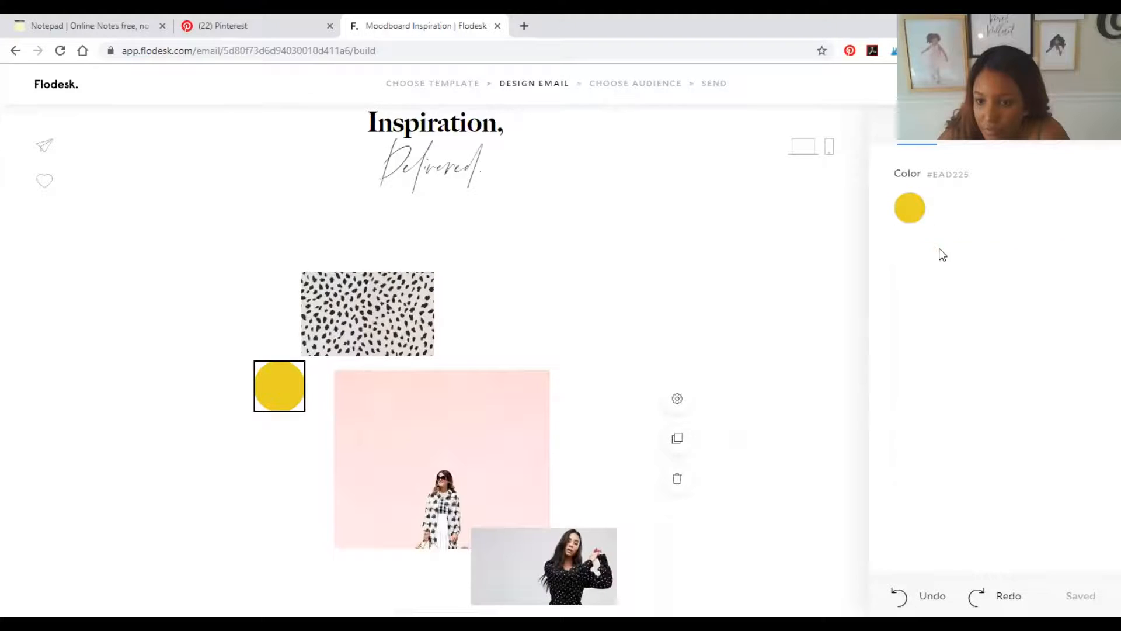
{"action": "left_click", "coordinate": [911, 209]}
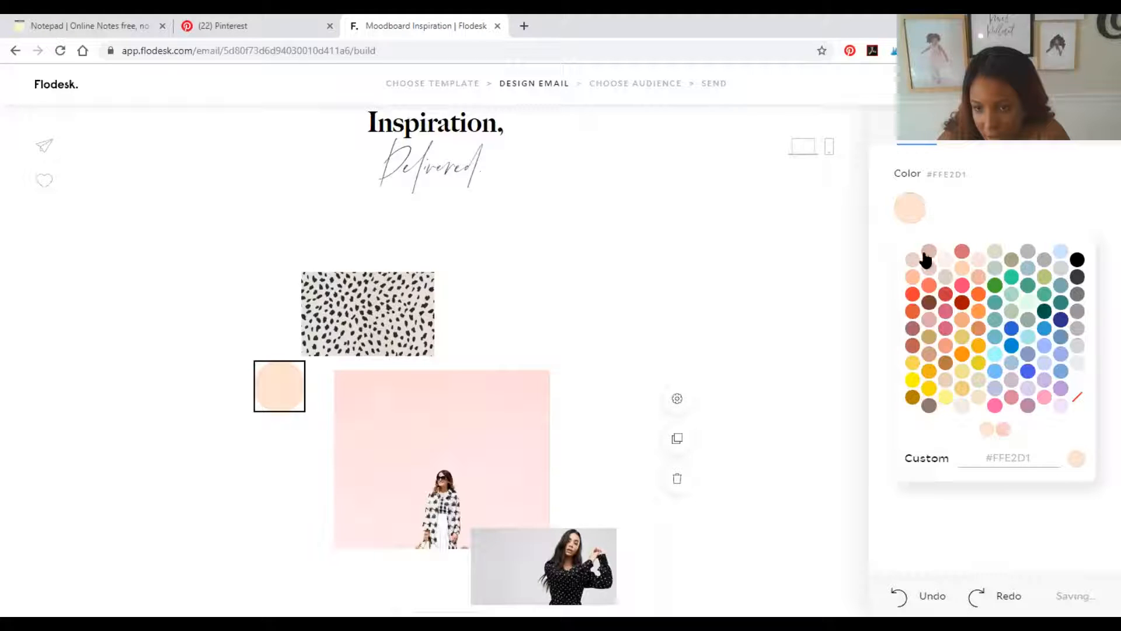
{"action": "left_click", "coordinate": [915, 260]}
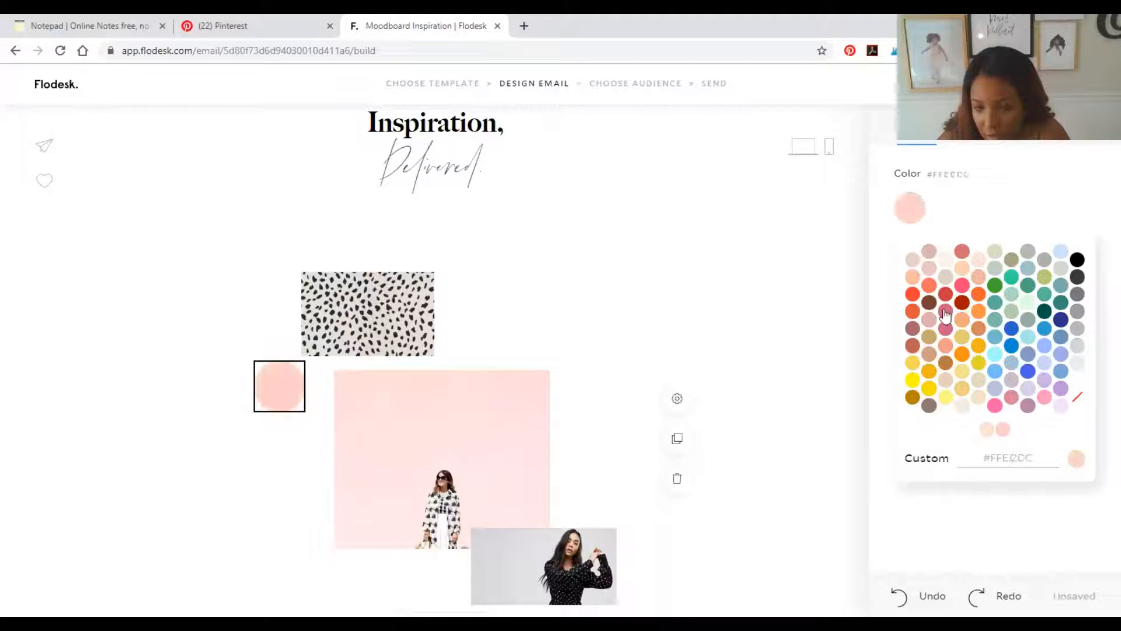
{"action": "left_click", "coordinate": [930, 269]}
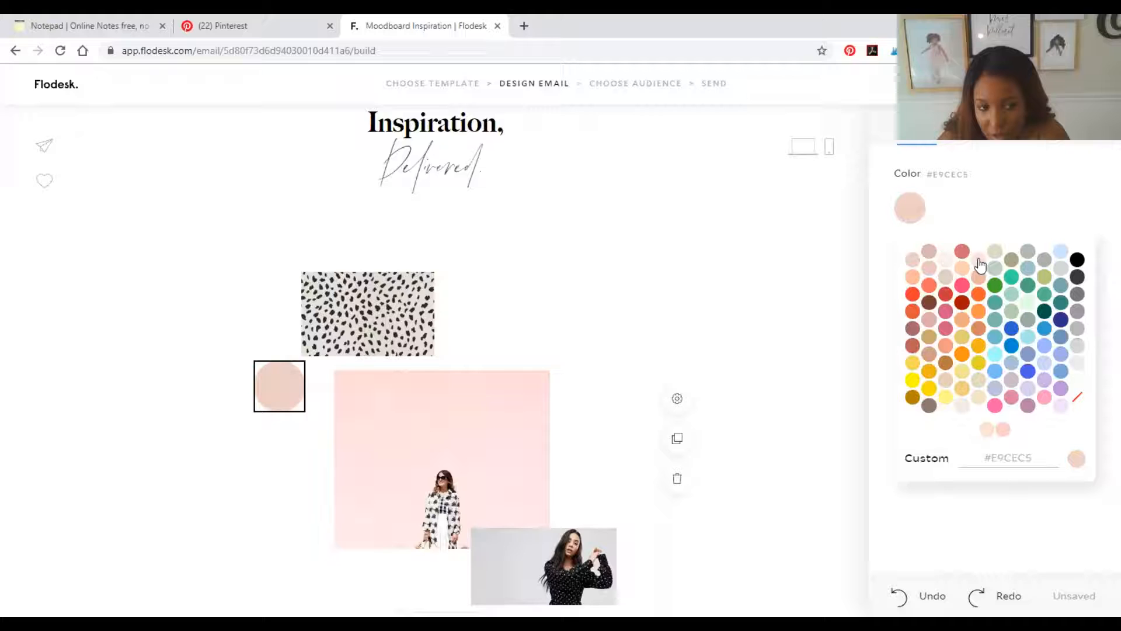
{"action": "left_click", "coordinate": [913, 261]}
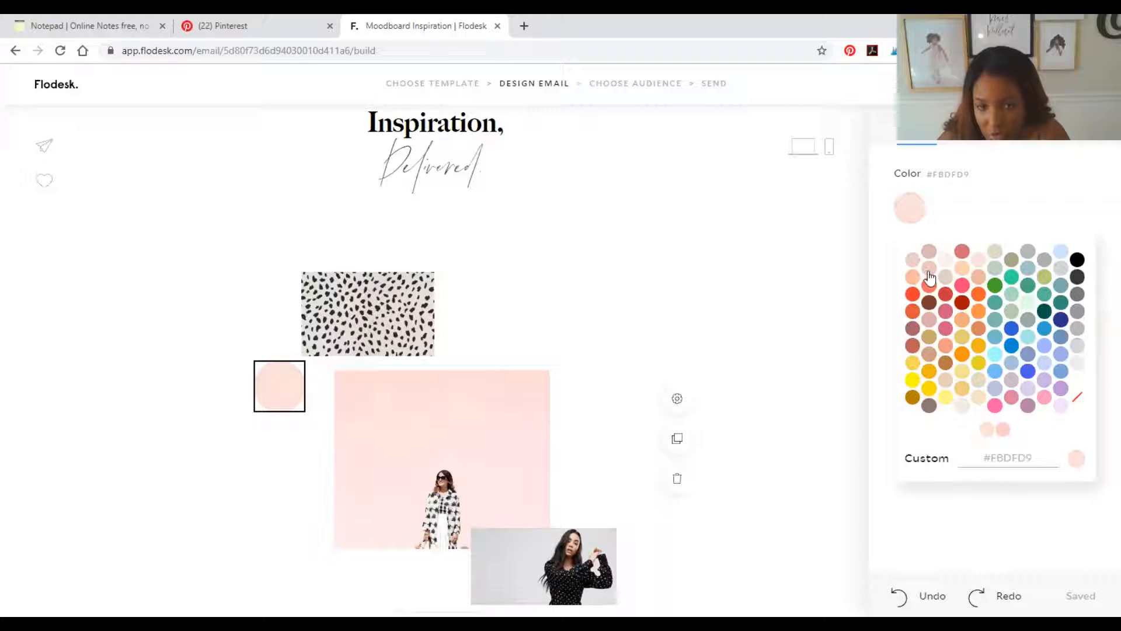
{"action": "left_click", "coordinate": [929, 272]}
{"action": "left_click", "coordinate": [911, 263]}
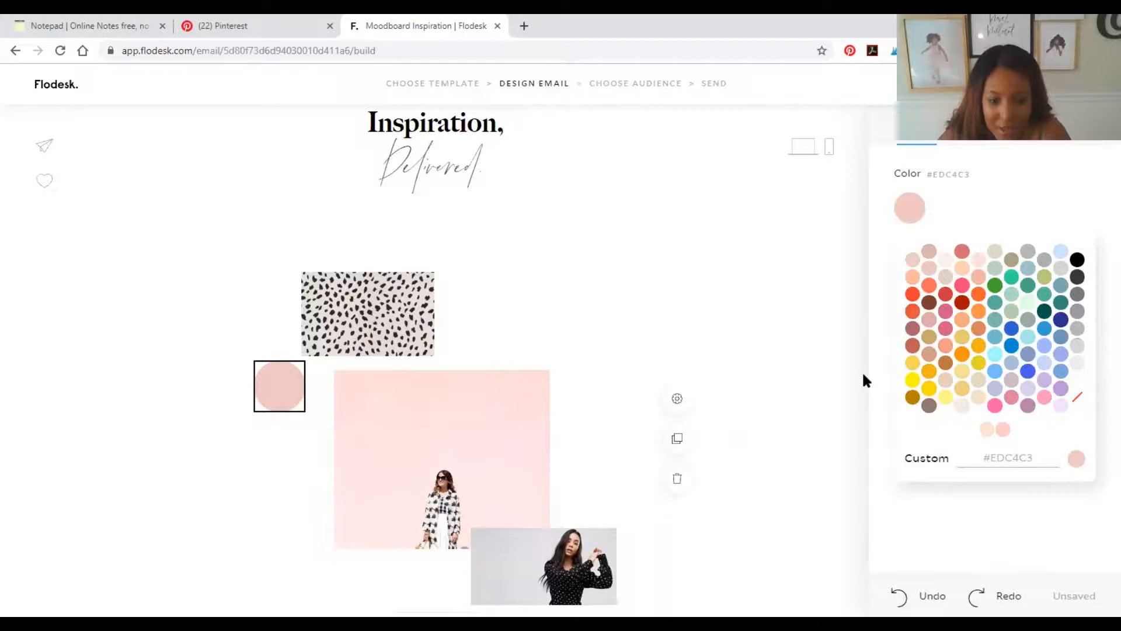
{"action": "scroll", "coordinate": [862, 370], "scroll_direction": "down", "scroll_amount": 5}
{"action": "scroll", "coordinate": [862, 370], "scroll_direction": "down", "scroll_amount": 5}
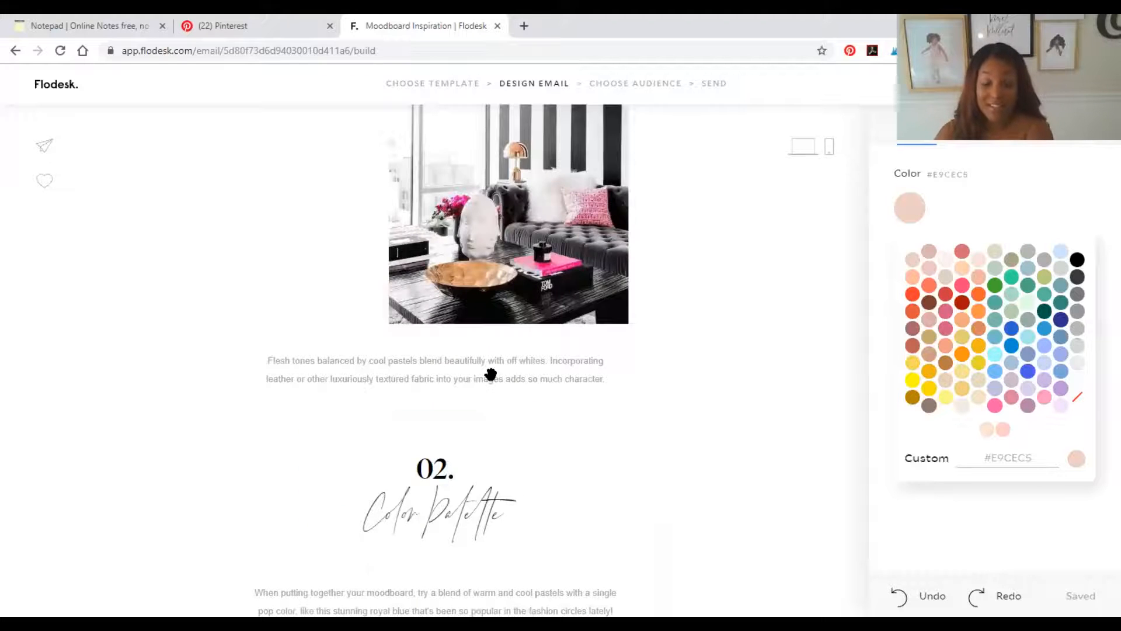
Compare the header and Mood Collage images with the six Color Palette circles to judge which palette colors fit.
{"action": "scroll", "coordinate": [491, 374], "scroll_direction": "up", "scroll_amount": 5}
{"action": "scroll", "coordinate": [737, 450], "scroll_direction": "down", "scroll_amount": 2}
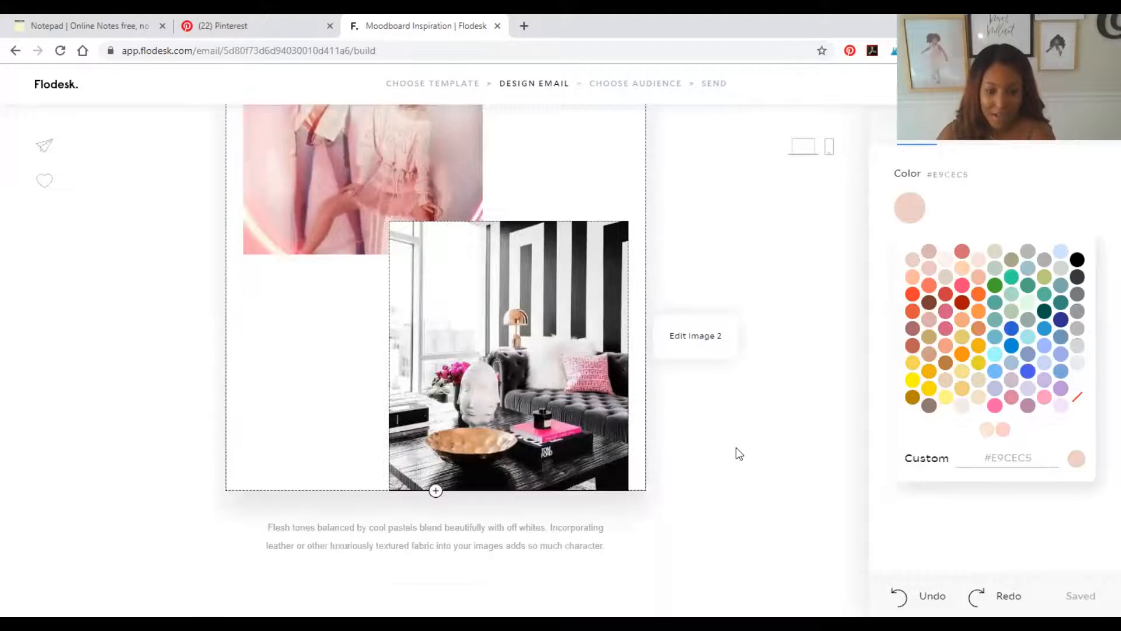
{"action": "scroll", "coordinate": [737, 450], "scroll_direction": "down", "scroll_amount": 5}
{"action": "scroll", "coordinate": [738, 453], "scroll_direction": "down", "scroll_amount": 3}
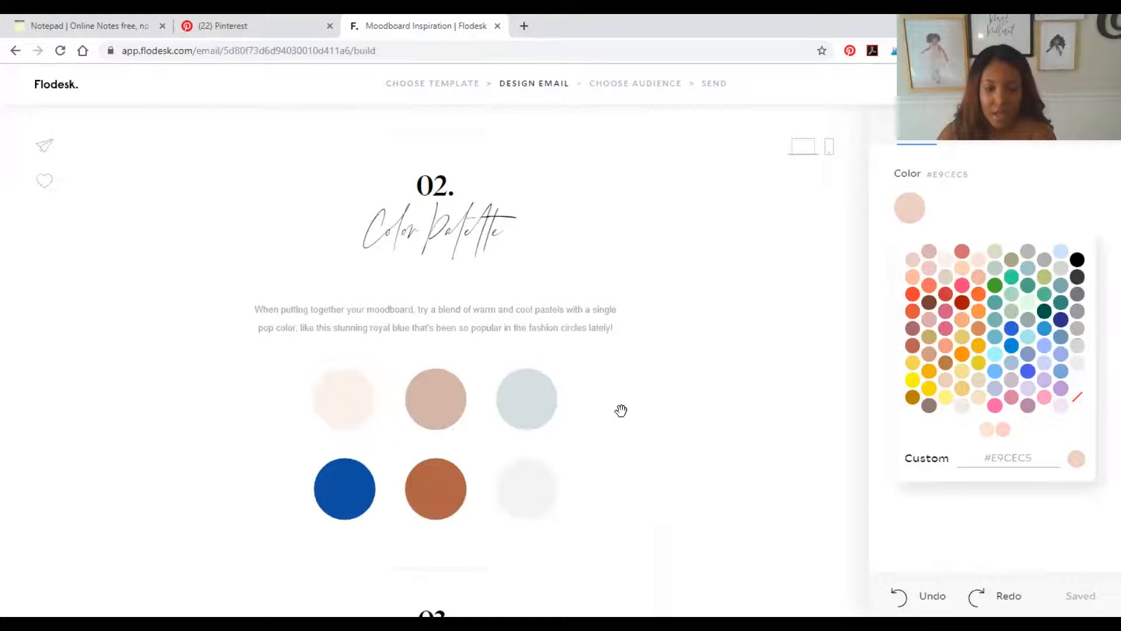
{"action": "scroll", "coordinate": [621, 412], "scroll_direction": "up", "scroll_amount": 10}
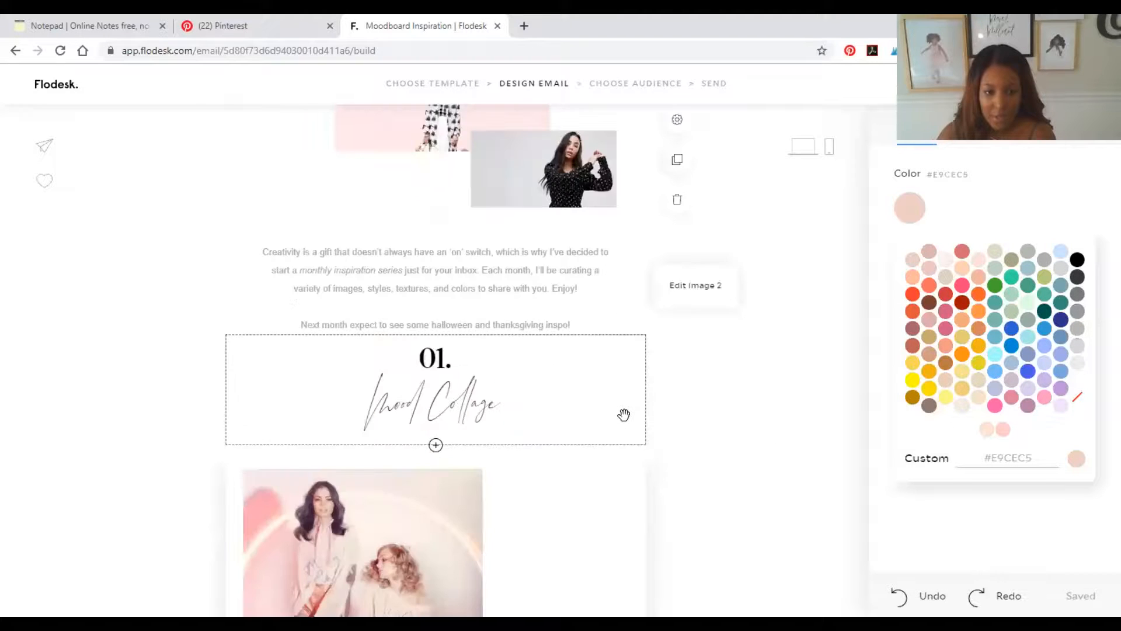
{"action": "scroll", "coordinate": [623, 414], "scroll_direction": "up", "scroll_amount": 3}
{"action": "scroll", "coordinate": [625, 416], "scroll_direction": "down", "scroll_amount": 10}
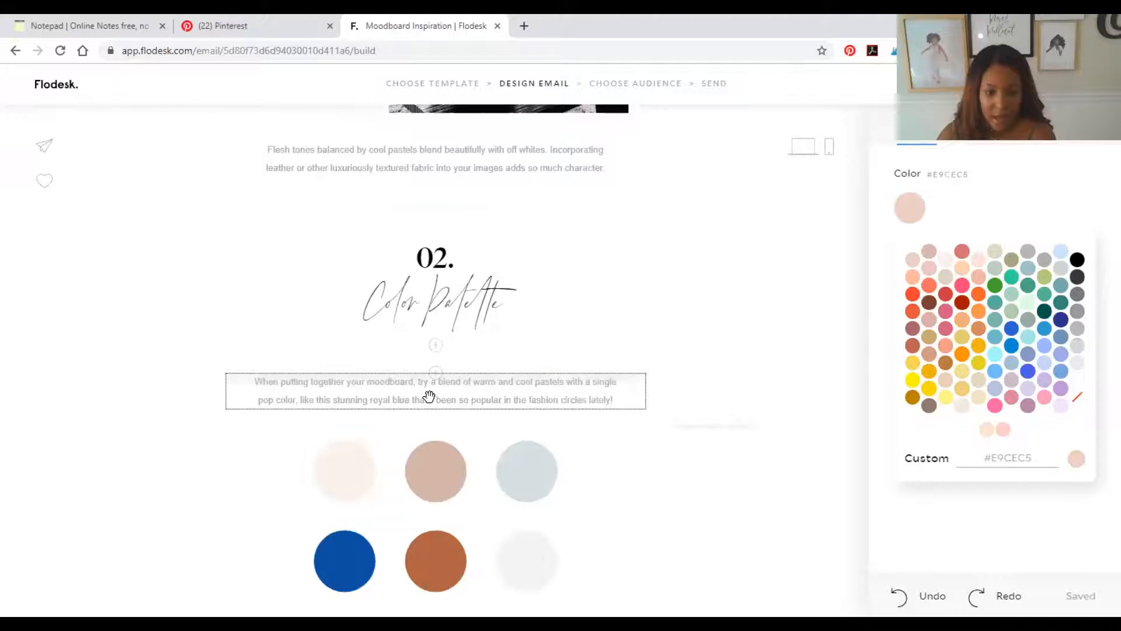
{"action": "scroll", "coordinate": [368, 407], "scroll_direction": "down", "scroll_amount": 1}
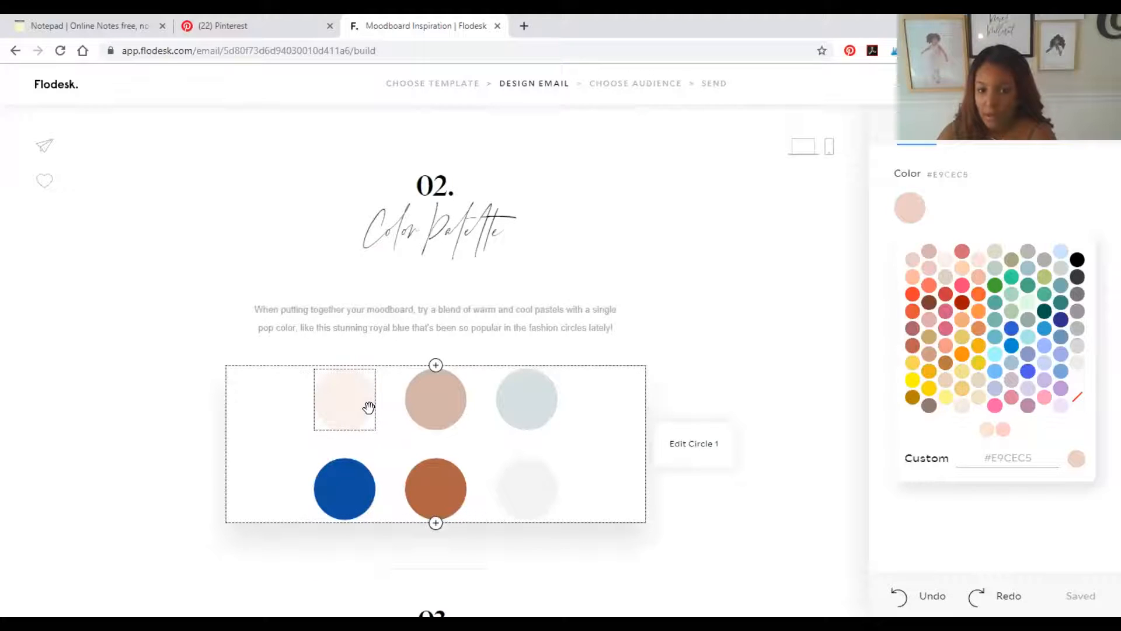
In the Color Palette section, recolor the royal blue circle hot pink and the rust brown circle black.
{"action": "left_click", "coordinate": [359, 399]}
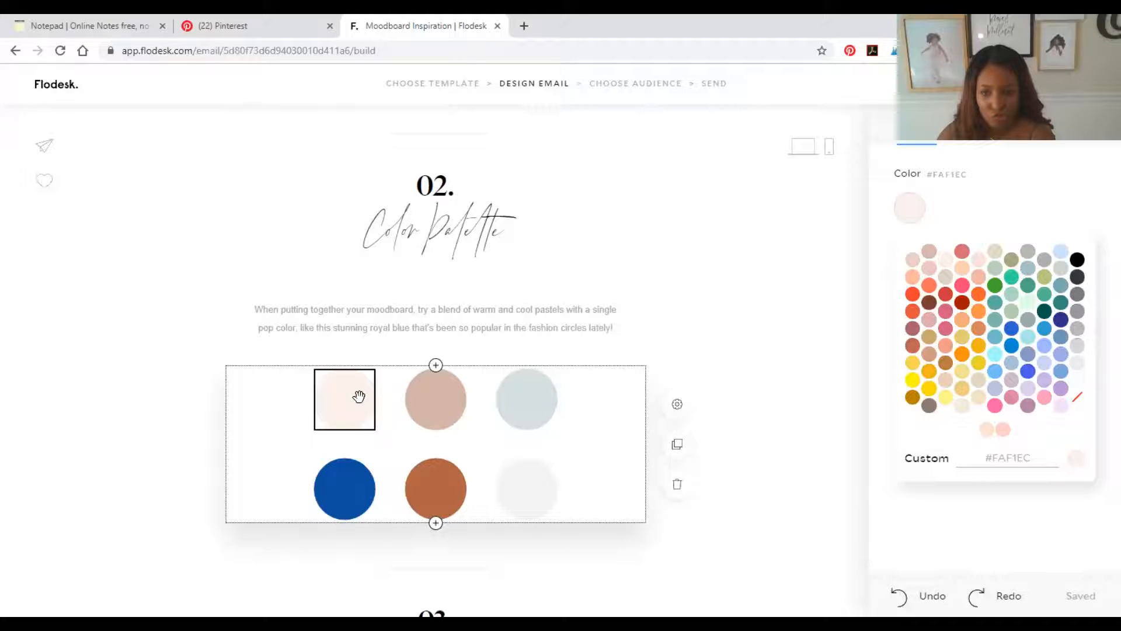
{"action": "left_click", "coordinate": [1004, 177]}
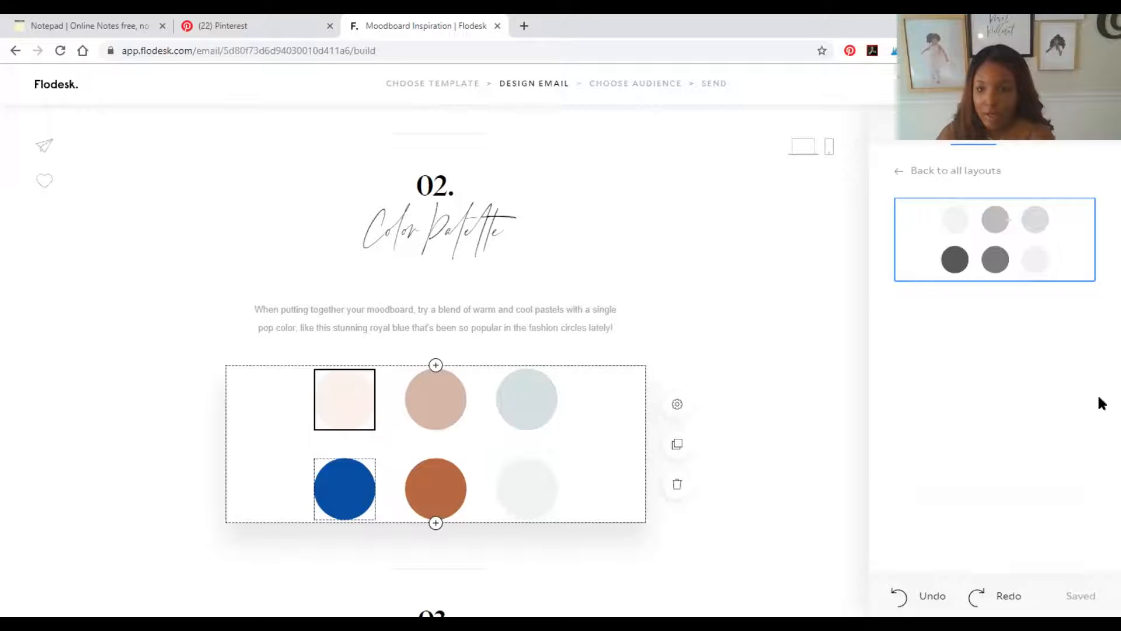
{"action": "left_click", "coordinate": [912, 210]}
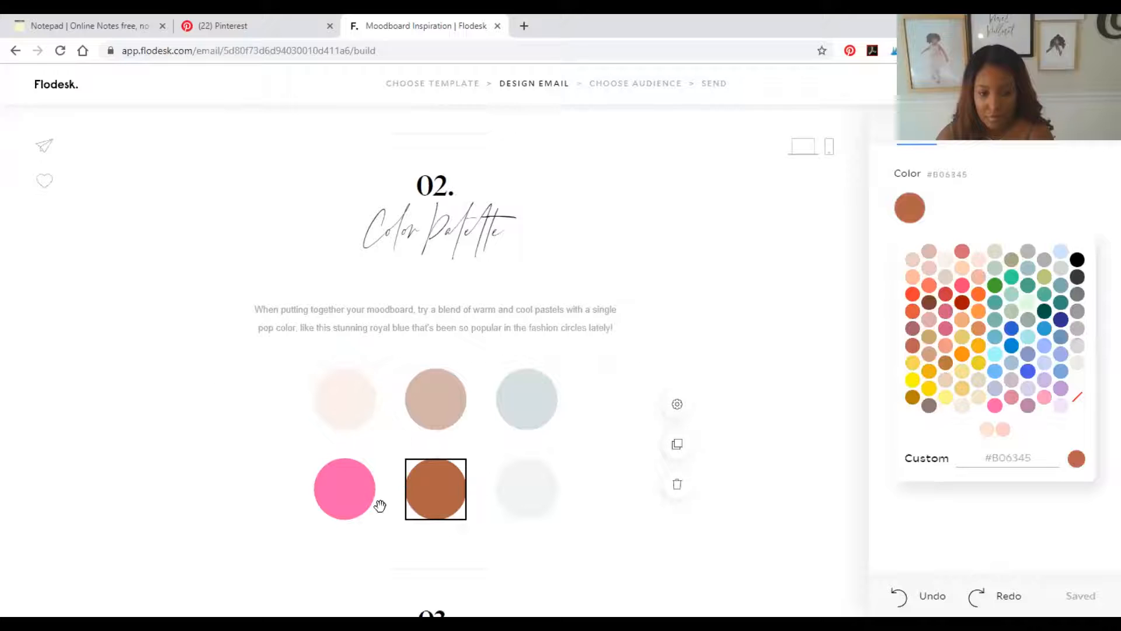
{"action": "left_click", "coordinate": [343, 393]}
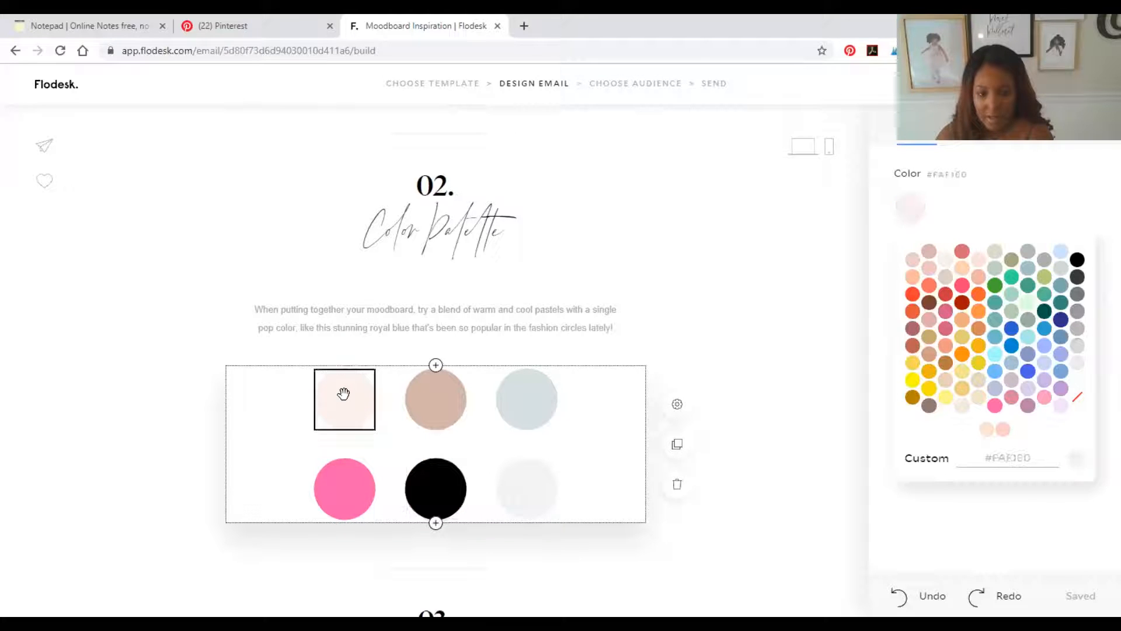
In the Color Palette section, recolor the tan circle peach and the pale grey circle in the second row light pink.
{"action": "left_click", "coordinate": [447, 390]}
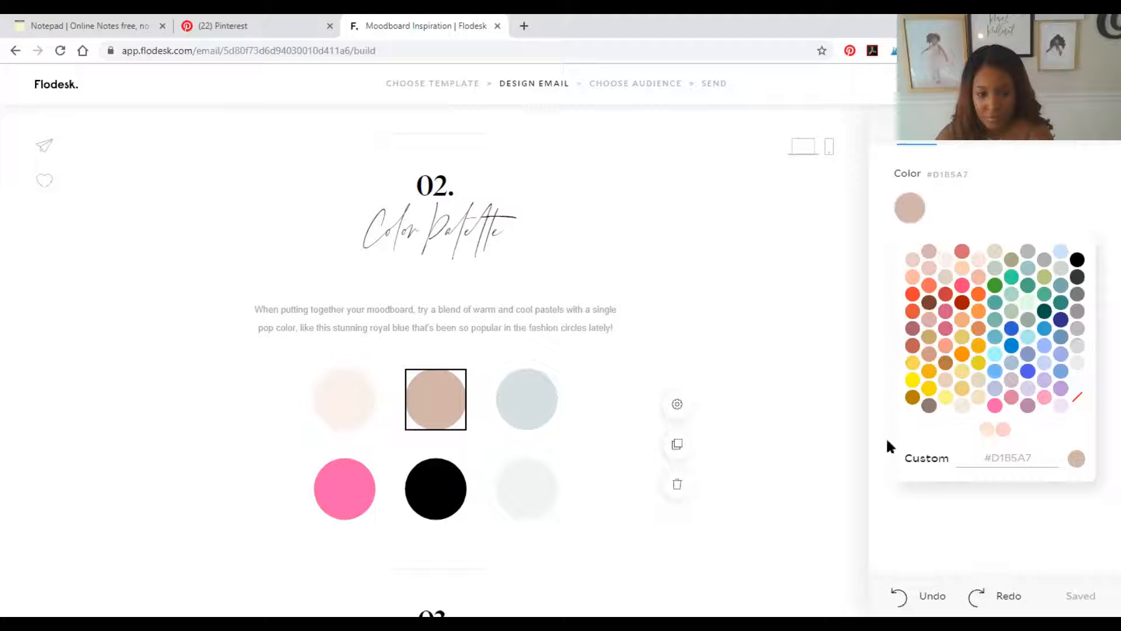
{"action": "left_click", "coordinate": [540, 487]}
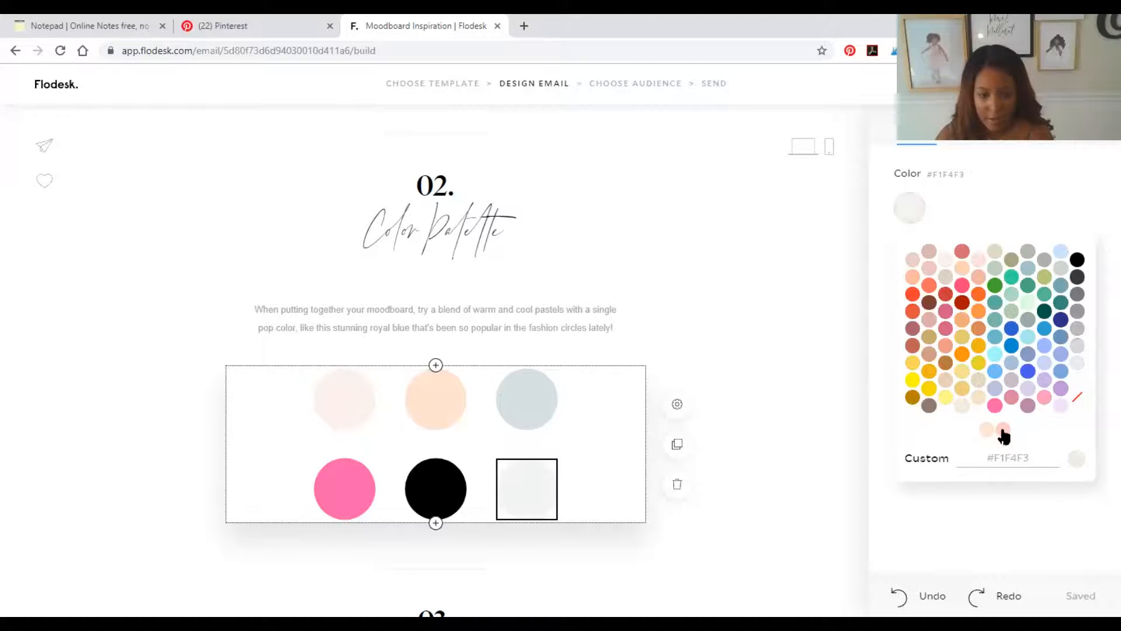
{"action": "left_click", "coordinate": [1003, 432]}
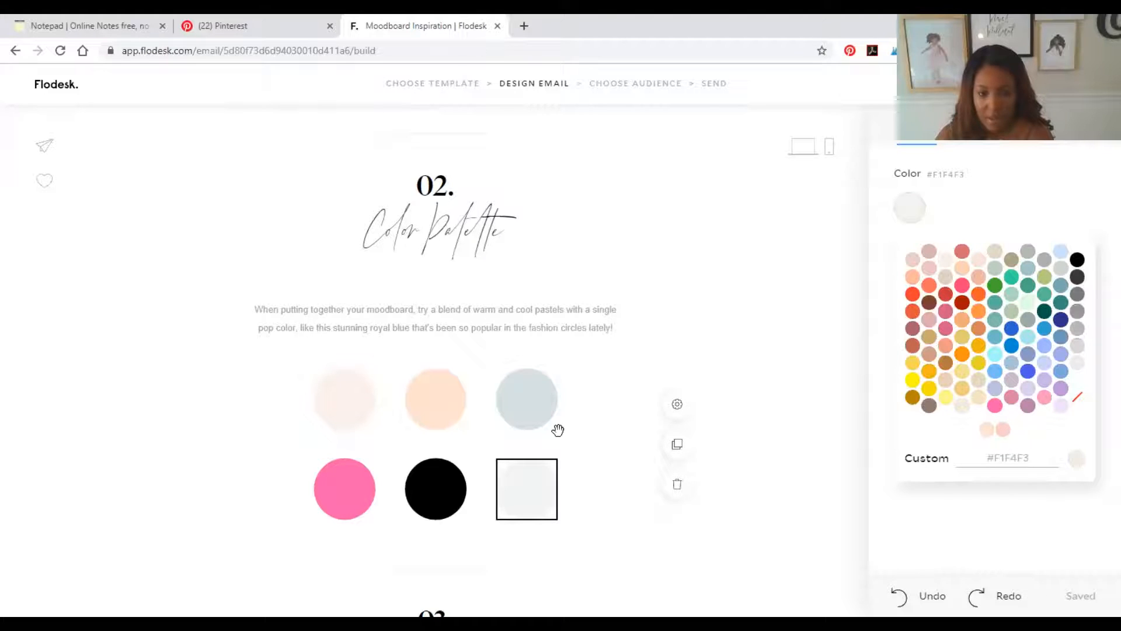
{"action": "left_click", "coordinate": [545, 404]}
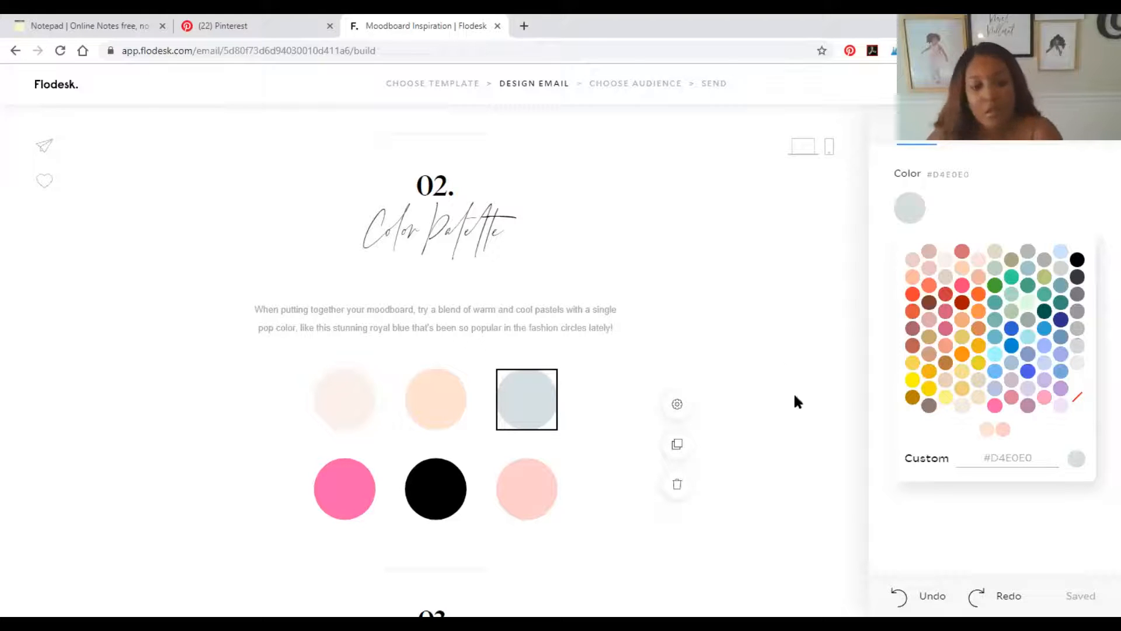
Recolor the header circle beside the large pink photo with the same light pink as the last Color Palette circle.
{"action": "left_click", "coordinate": [775, 356]}
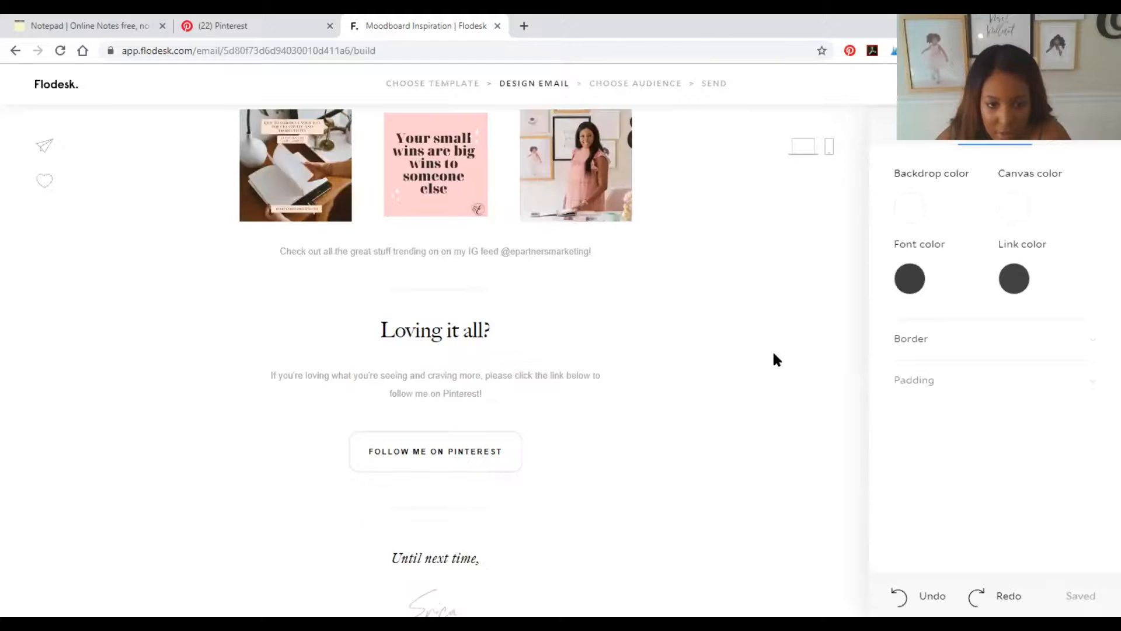
{"action": "scroll", "coordinate": [773, 354], "scroll_direction": "up", "scroll_amount": 10}
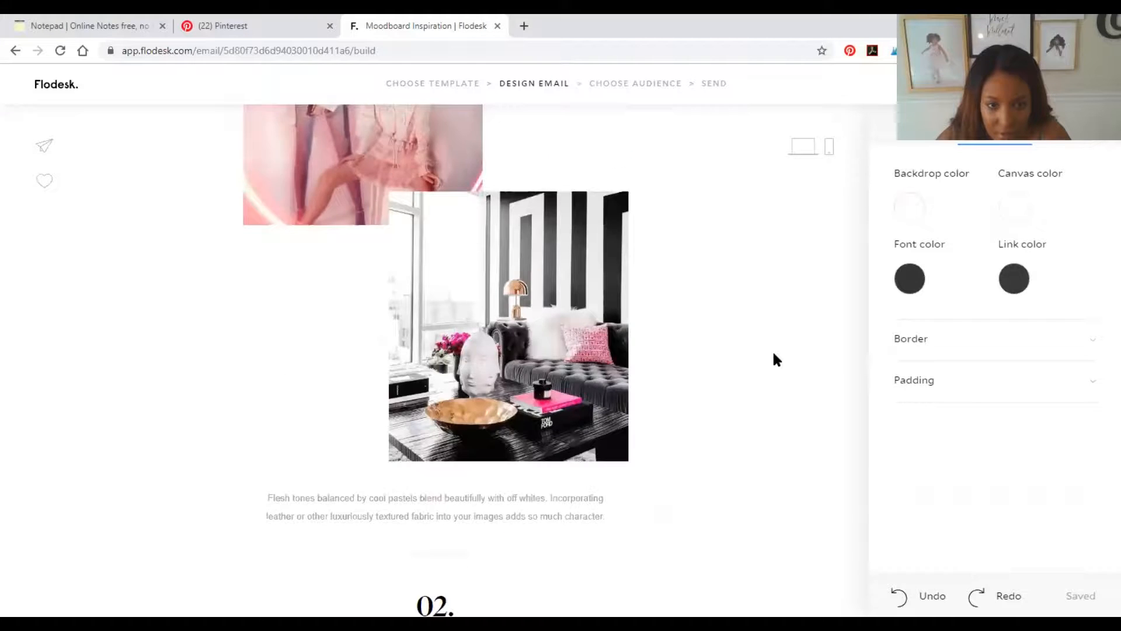
{"action": "scroll", "coordinate": [774, 353], "scroll_direction": "down", "scroll_amount": 2}
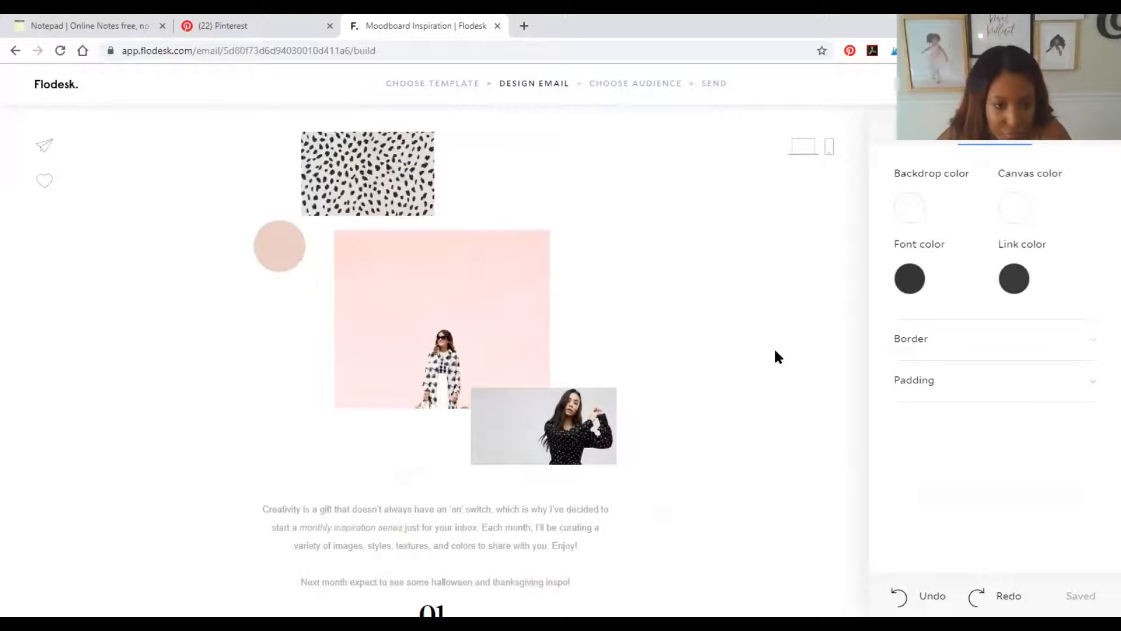
{"action": "scroll", "coordinate": [321, 286], "scroll_direction": "down", "scroll_amount": 5}
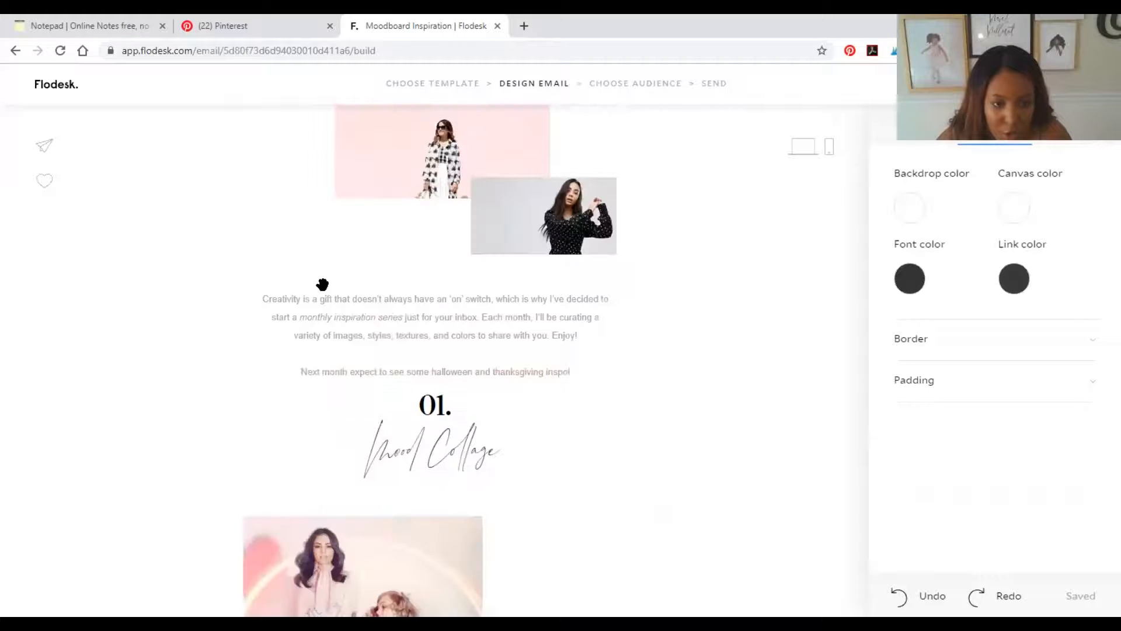
{"action": "scroll", "coordinate": [292, 310], "scroll_direction": "up", "scroll_amount": 4}
Begin the intro paragraph with a greeting using the client's first name and "these are some picrtures that are inspiring me during your Personal Branding Experience.".
{"action": "left_click", "coordinate": [289, 310]}
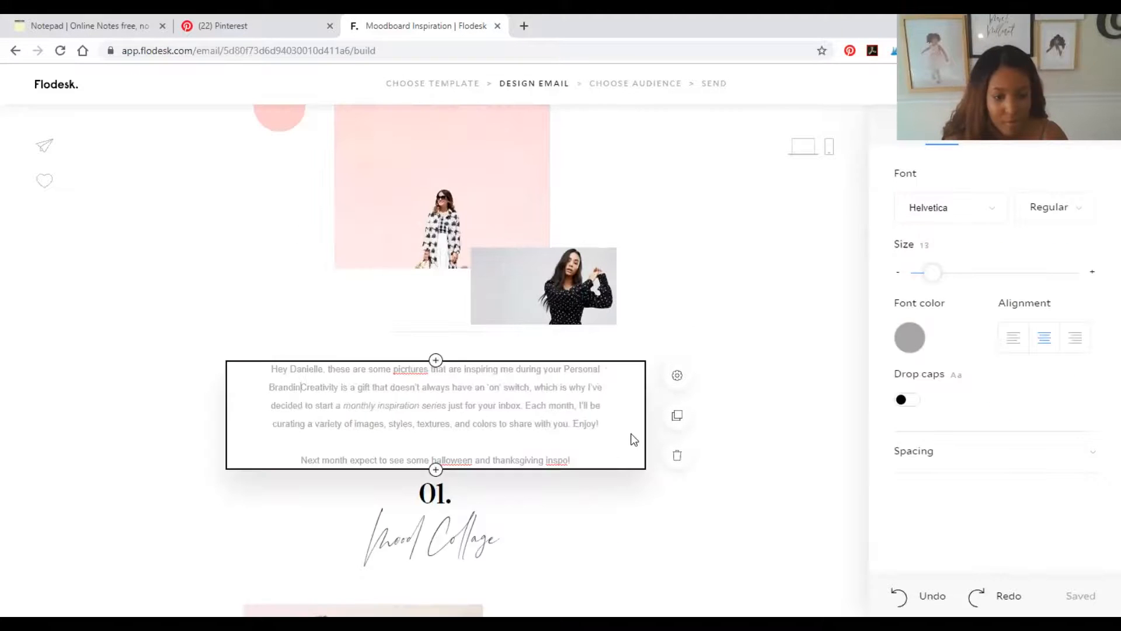
{"action": "type", "text": "g Experience"}
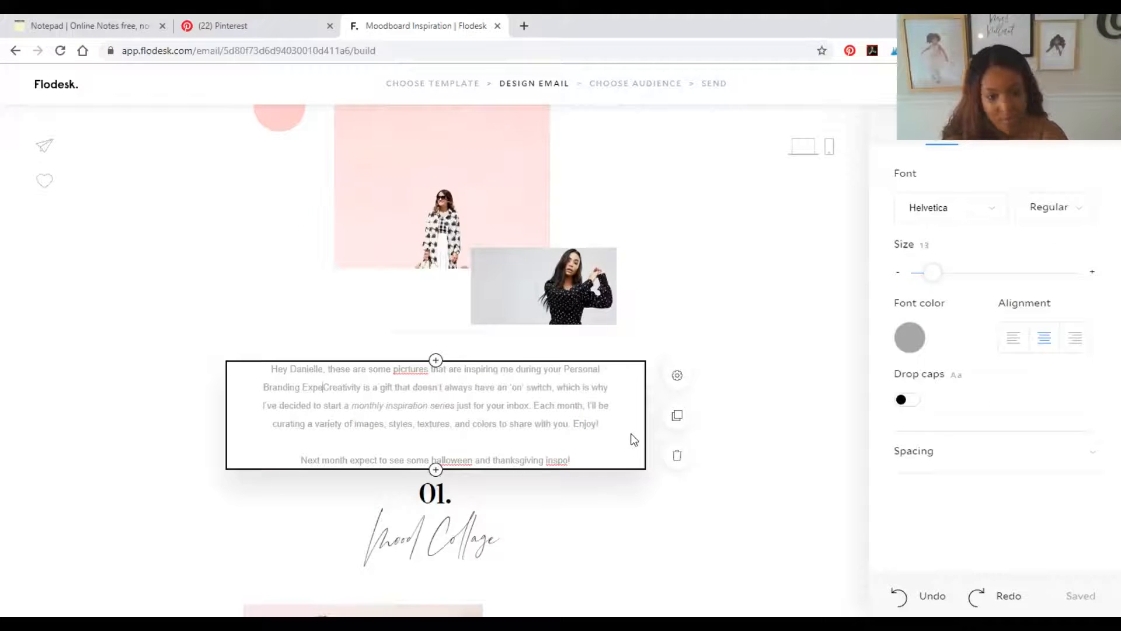
{"action": "type", "text": ". You "}
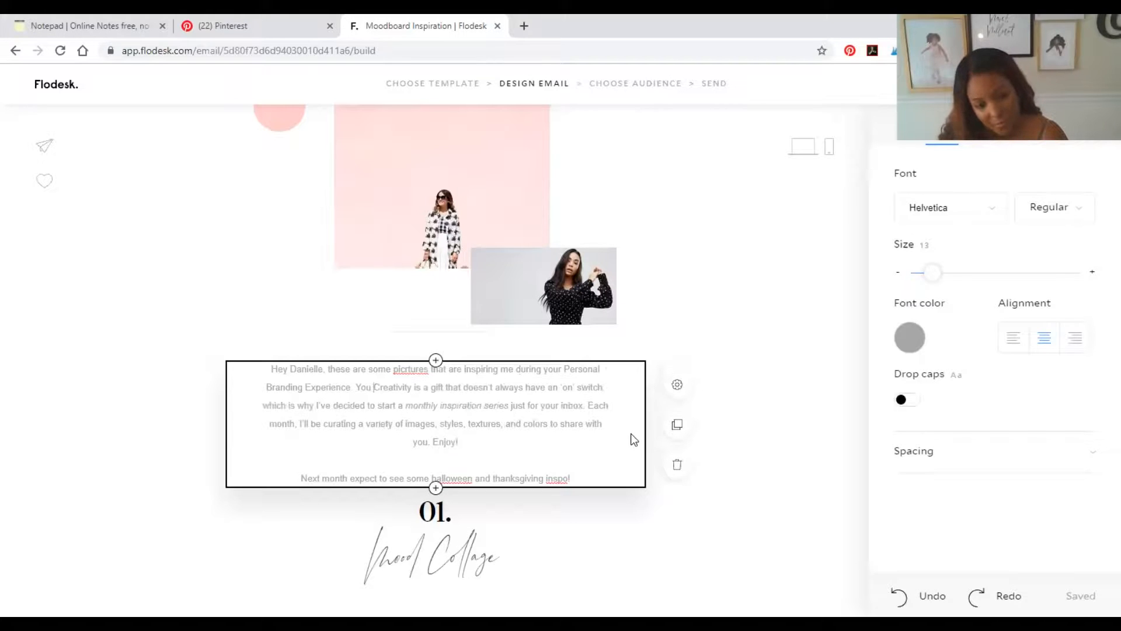
Complete the second sentence of the intro paragraph as "You'll see the full mood board tomorrow night. :)".
{"action": "type", "text": "'"}
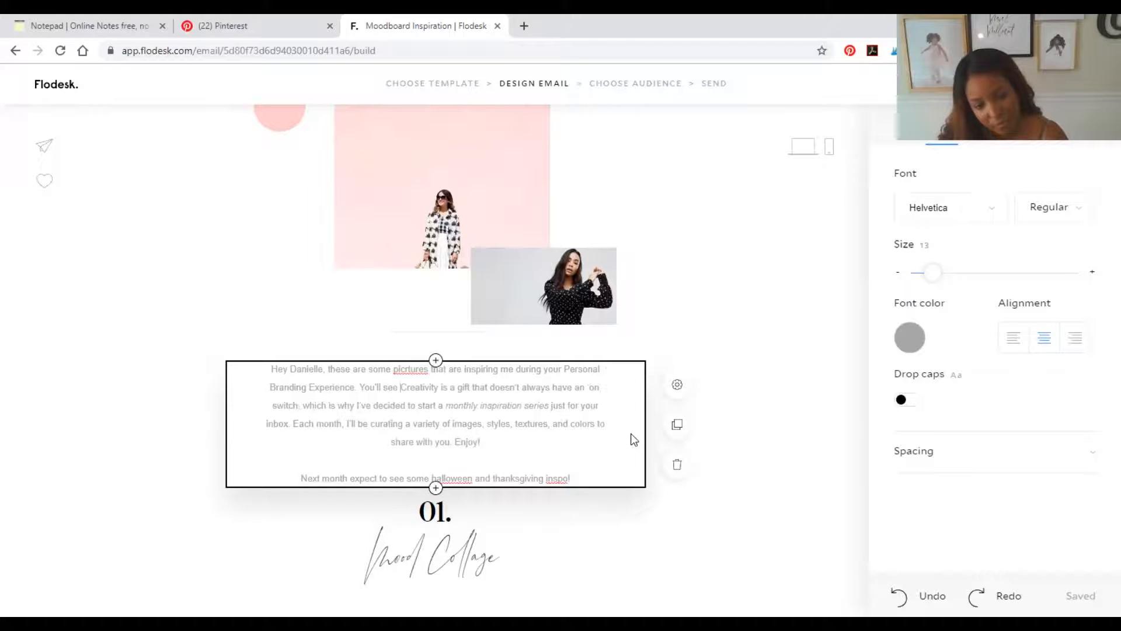
{"action": "type", "text": "ll see the full mood b"}
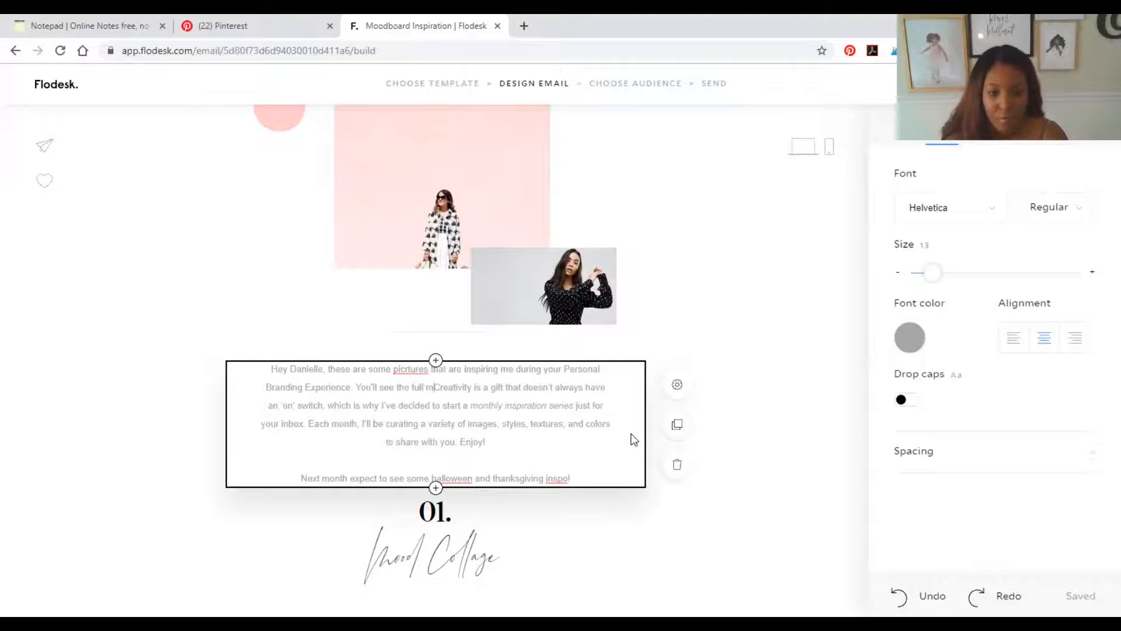
{"action": "type", "text": "oard"}
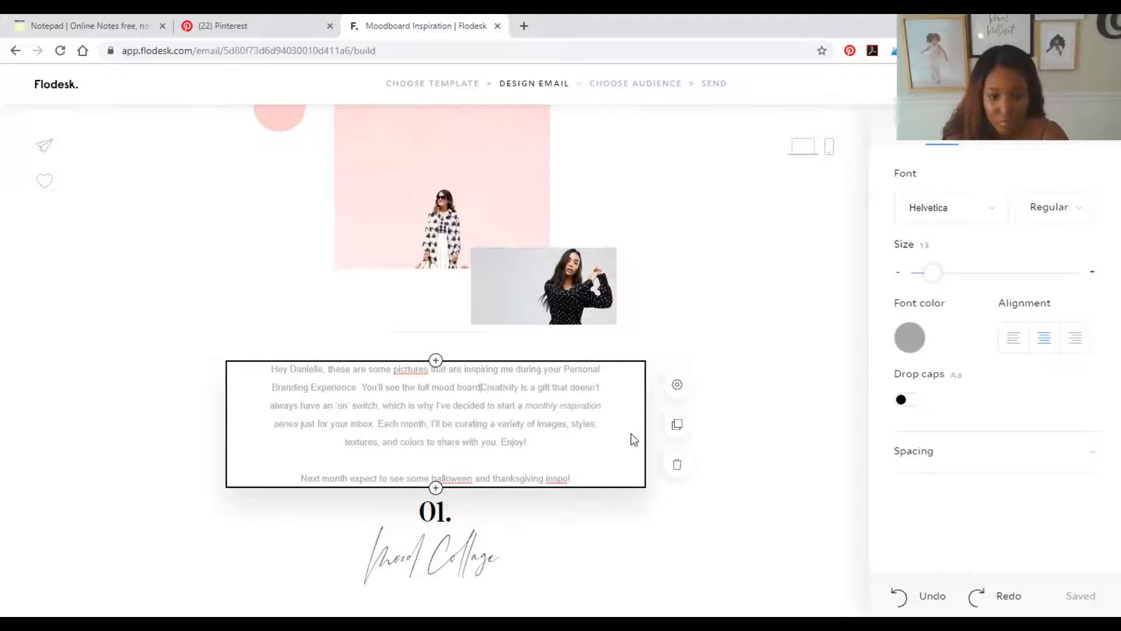
{"action": "type", "text": " tomorro"}
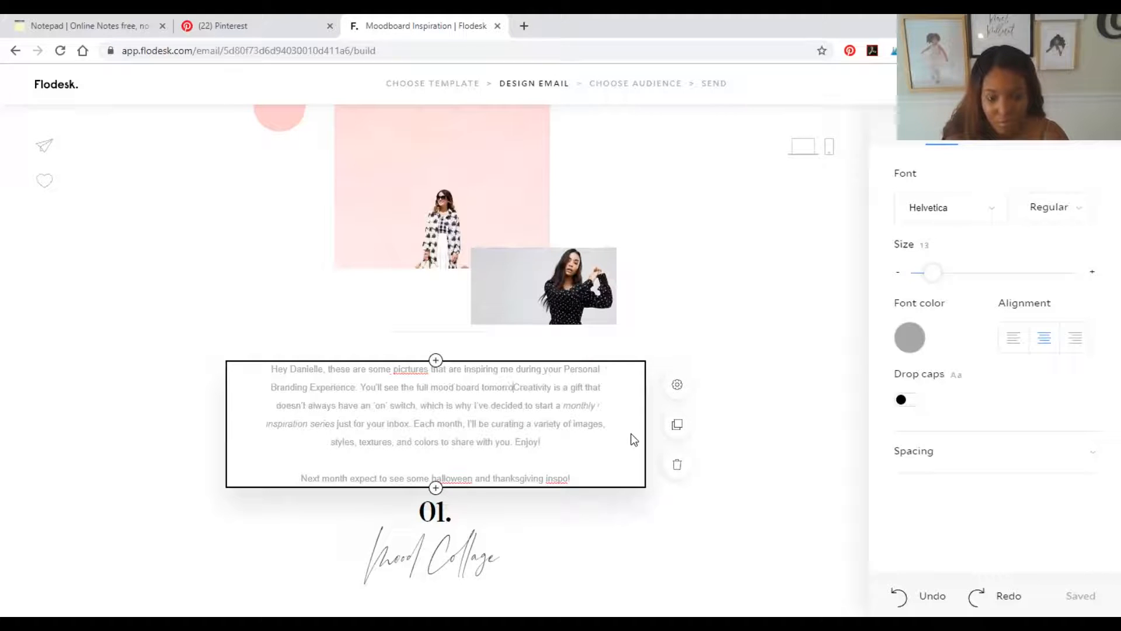
{"action": "type", "text": "w night. :)"}
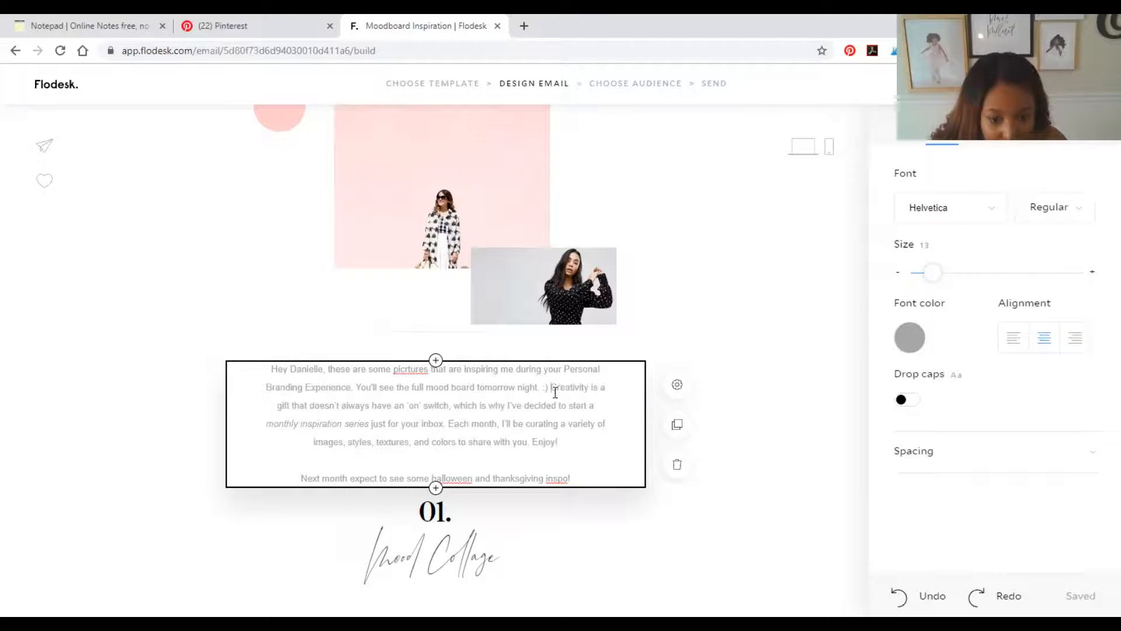
Delete the template's remaining intro text, from "Creativity is a gift" through "thanksgiving inspo!".
{"action": "left_click_drag", "start_coordinate": [551, 388], "coordinate": [582, 409]}
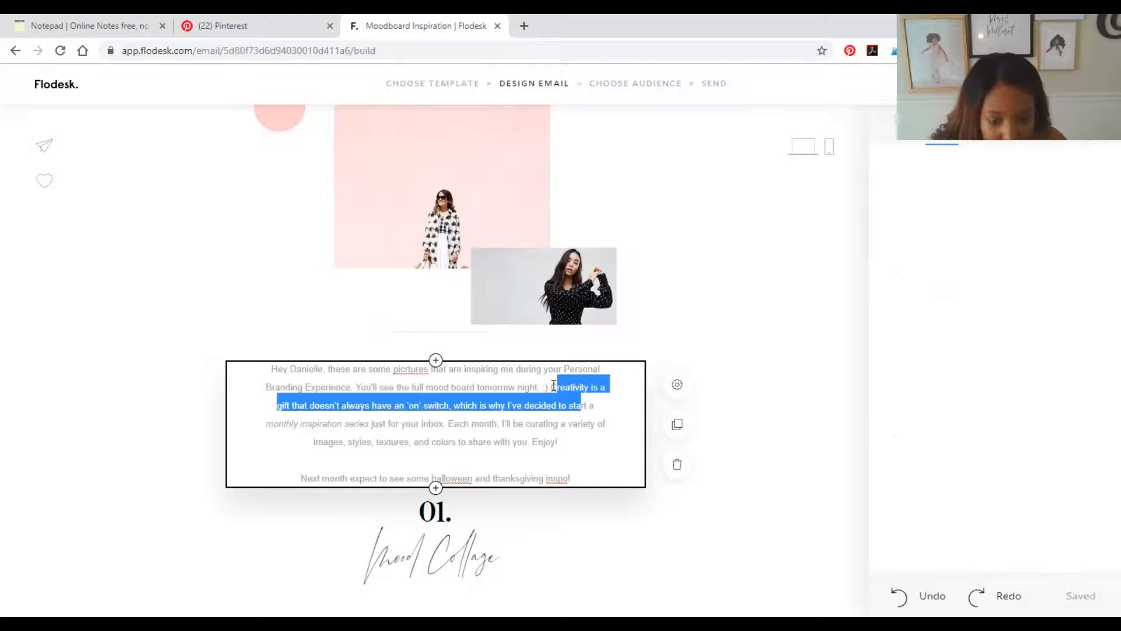
{"action": "left_click", "coordinate": [581, 409]}
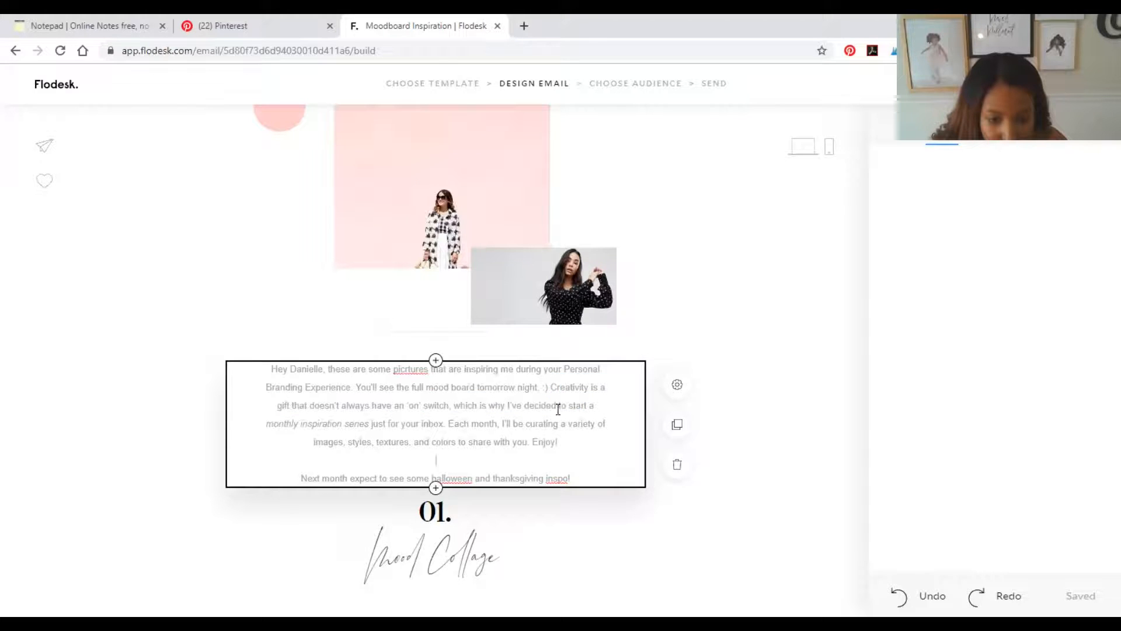
{"action": "left_click_drag", "start_coordinate": [571, 479], "coordinate": [550, 385]}
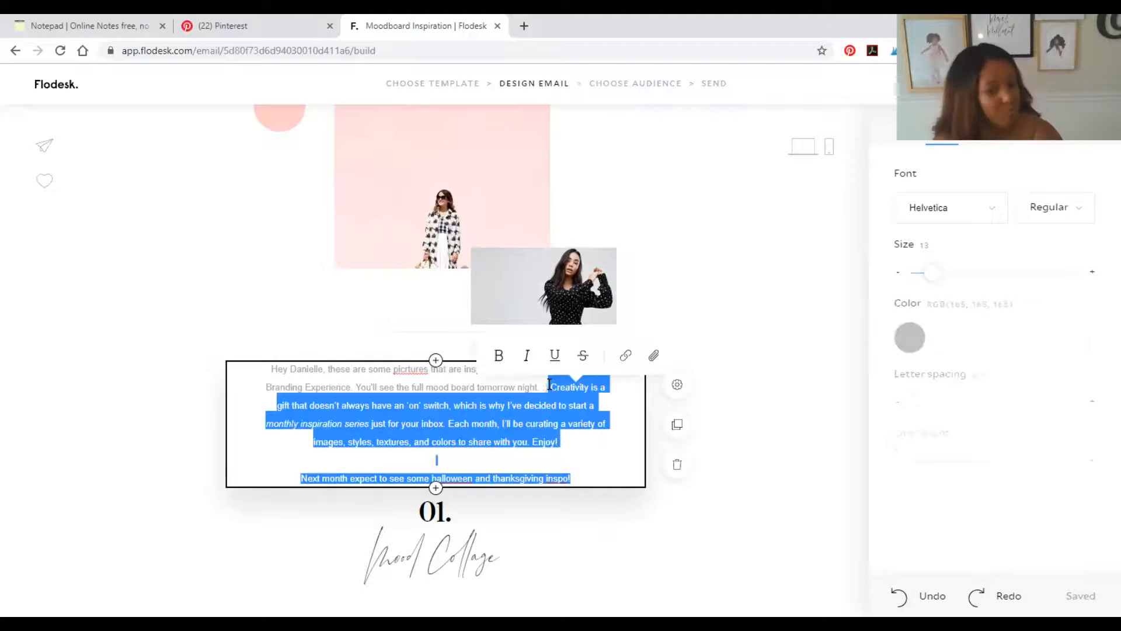
{"action": "key", "text": "BackSpace"}
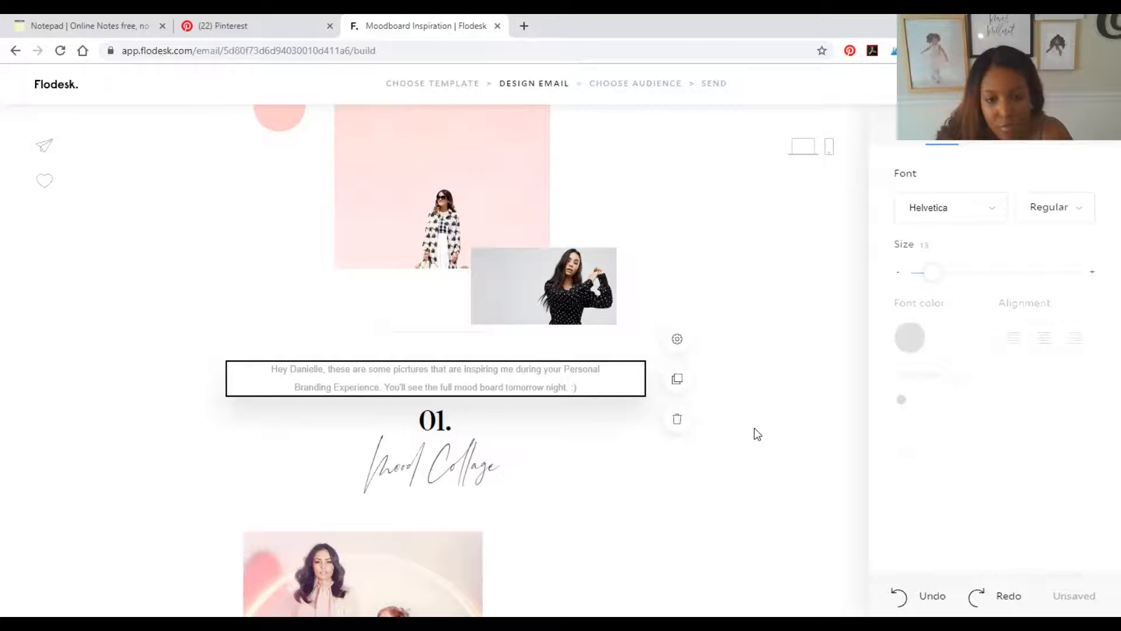
Put the greeting on its own line by breaking the intro text before "these are some".
{"action": "scroll", "coordinate": [758, 434], "scroll_direction": "up", "scroll_amount": 1}
{"action": "scroll", "coordinate": [758, 434], "scroll_direction": "down", "scroll_amount": 3}
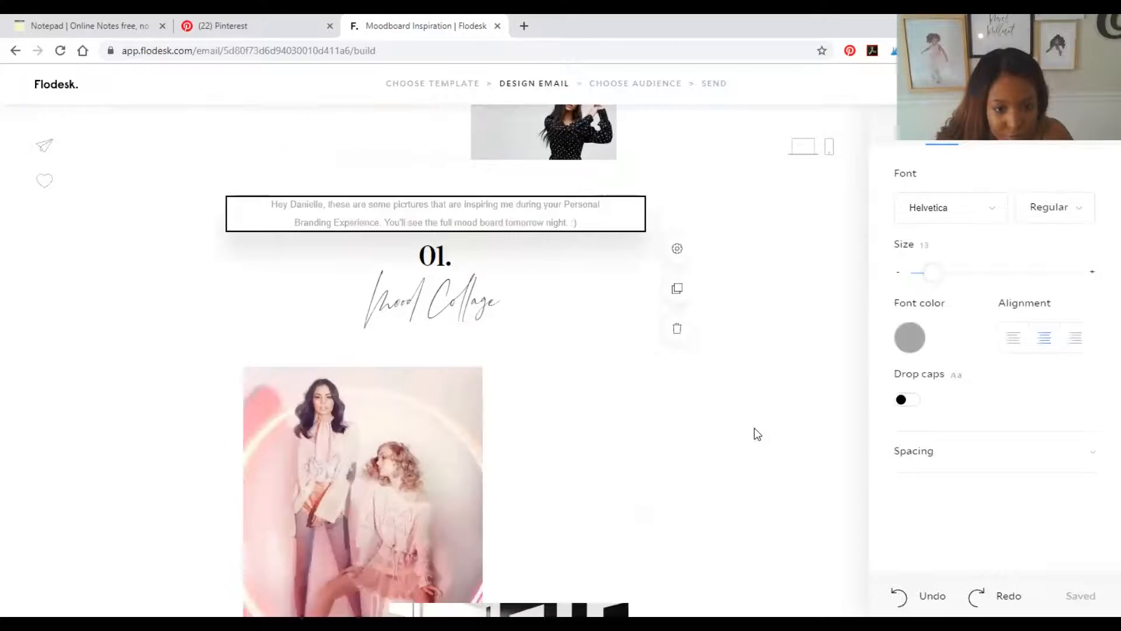
{"action": "scroll", "coordinate": [758, 434], "scroll_direction": "up", "scroll_amount": 3}
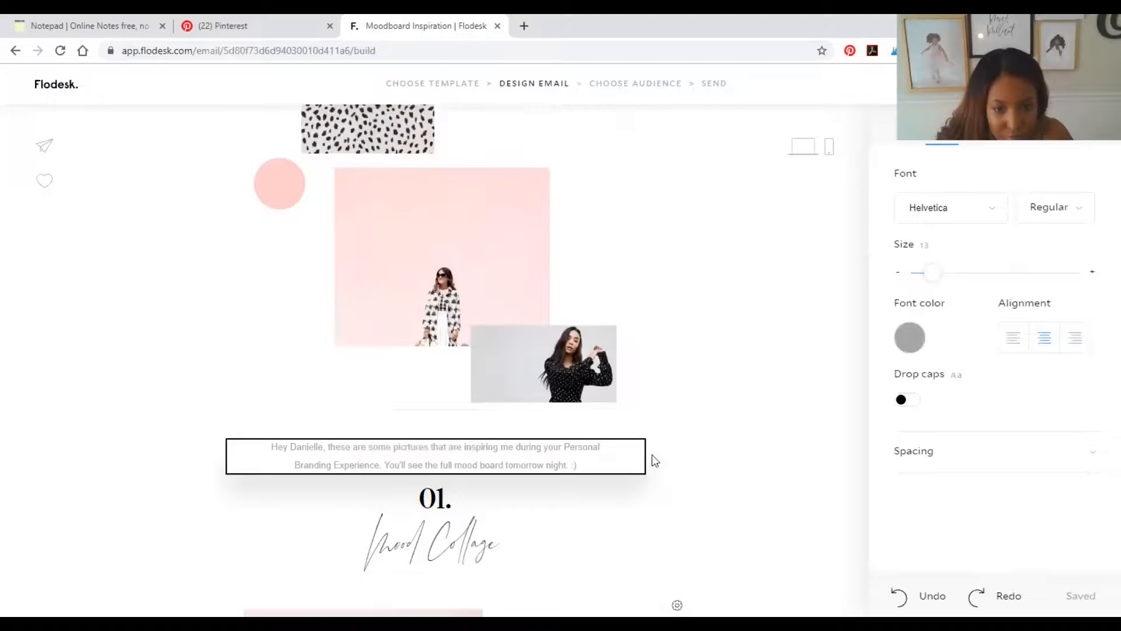
{"action": "left_click", "coordinate": [394, 441]}
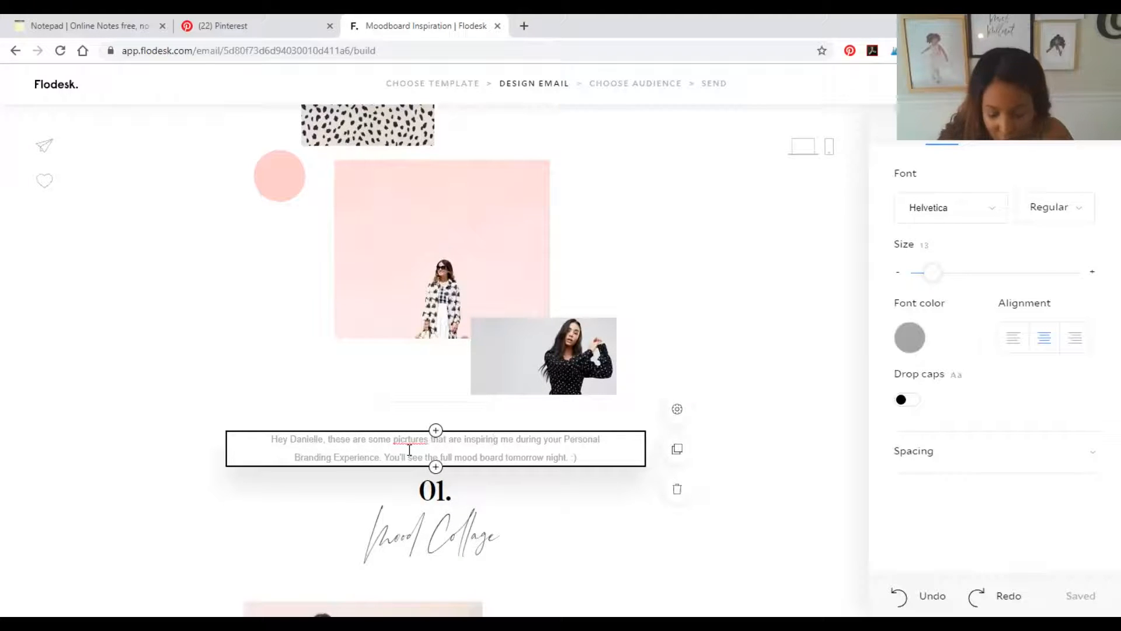
{"action": "key", "text": "Return"}
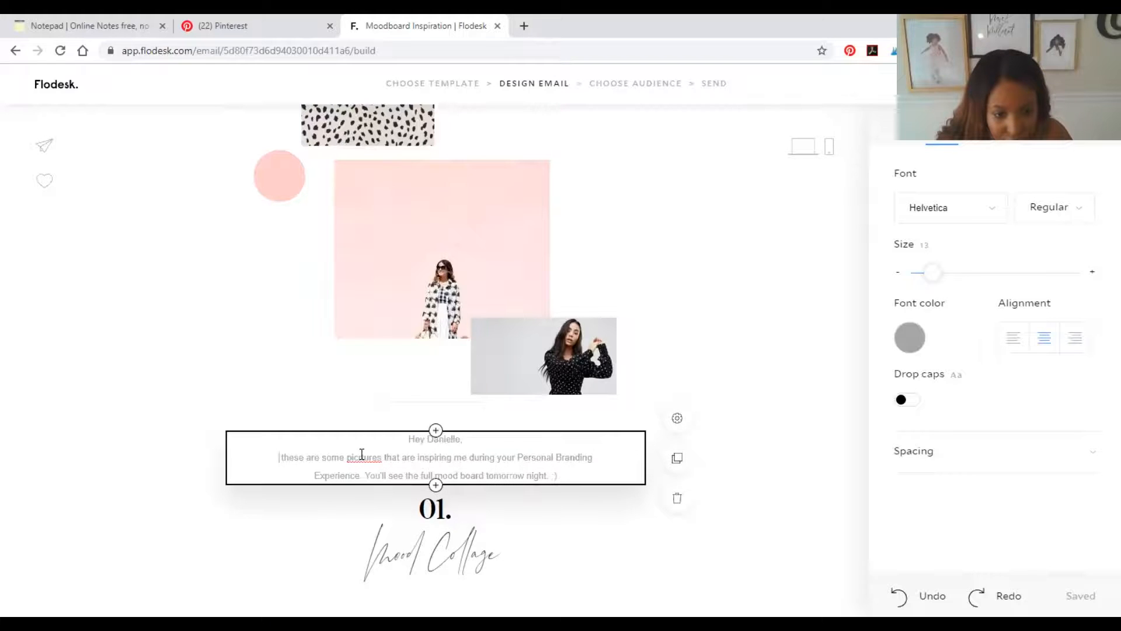
Replace "these are some picrtures" in the intro paragraph with "These pictures remind me of your style!".
{"action": "double_click", "coordinate": [348, 456]}
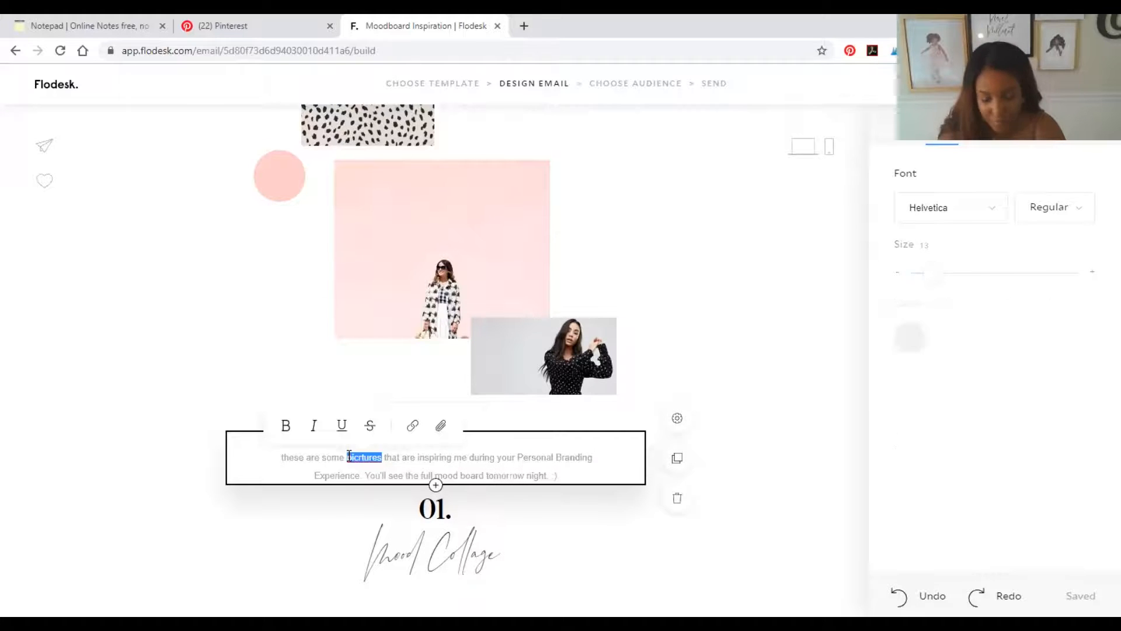
{"action": "key", "text": "BackSpace"}
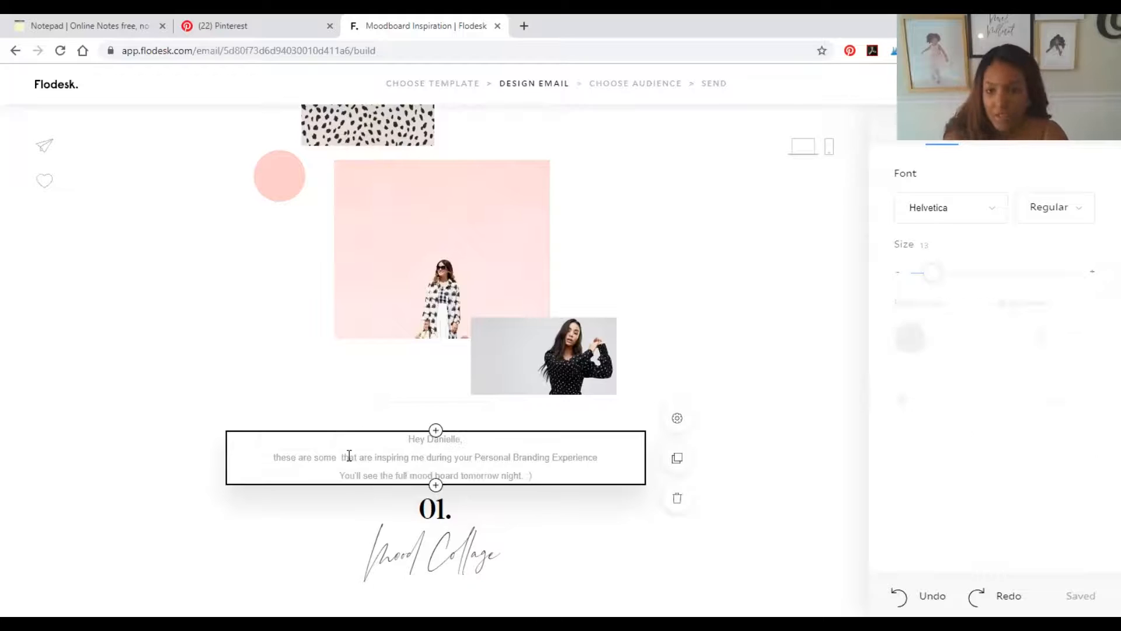
{"action": "key", "text": "BackSpace"}
{"action": "key", "text": "BackSpace"}
{"action": "key", "text": "BackSpace"}
{"action": "key", "text": "BackSpace"}
{"action": "key", "text": "BackSpace"}
{"action": "key", "text": "BackSpace"}
{"action": "key", "text": "BackSpace"}
{"action": "key", "text": "BackSpace"}
{"action": "key", "text": "BackSpace"}
{"action": "key", "text": "BackSpace"}
{"action": "key", "text": "BackSpace"}
{"action": "key", "text": "BackSpace"}
{"action": "key", "text": "BackSpace"}
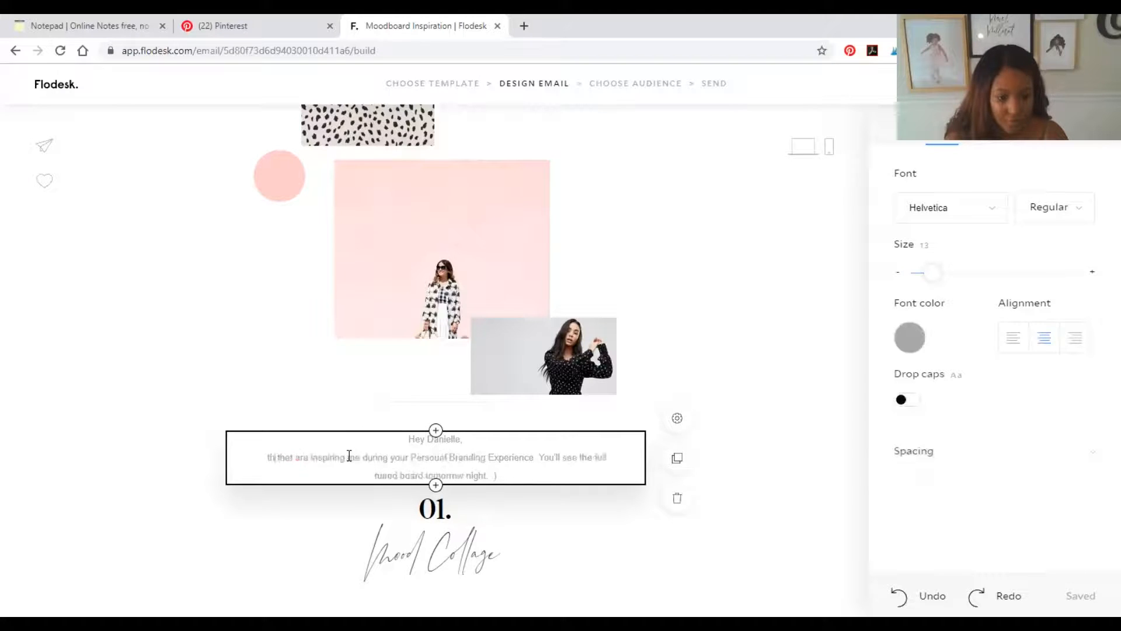
{"action": "key", "text": "BackSpace"}
{"action": "key", "text": "BackSpace"}
{"action": "type", "text": "These p"}
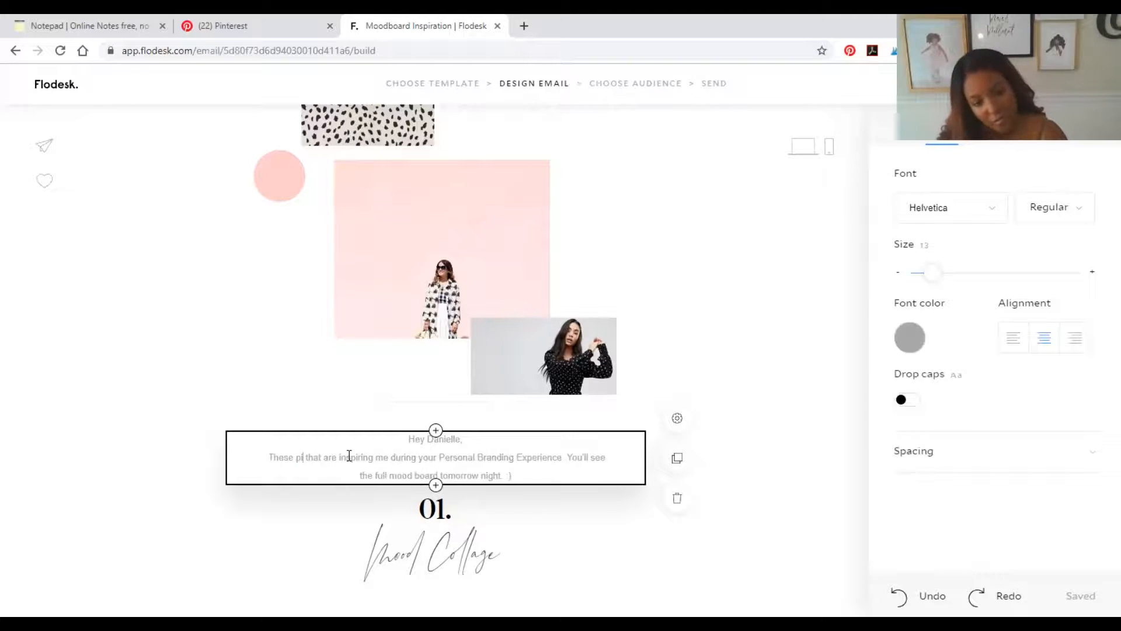
{"action": "type", "text": "ictures"}
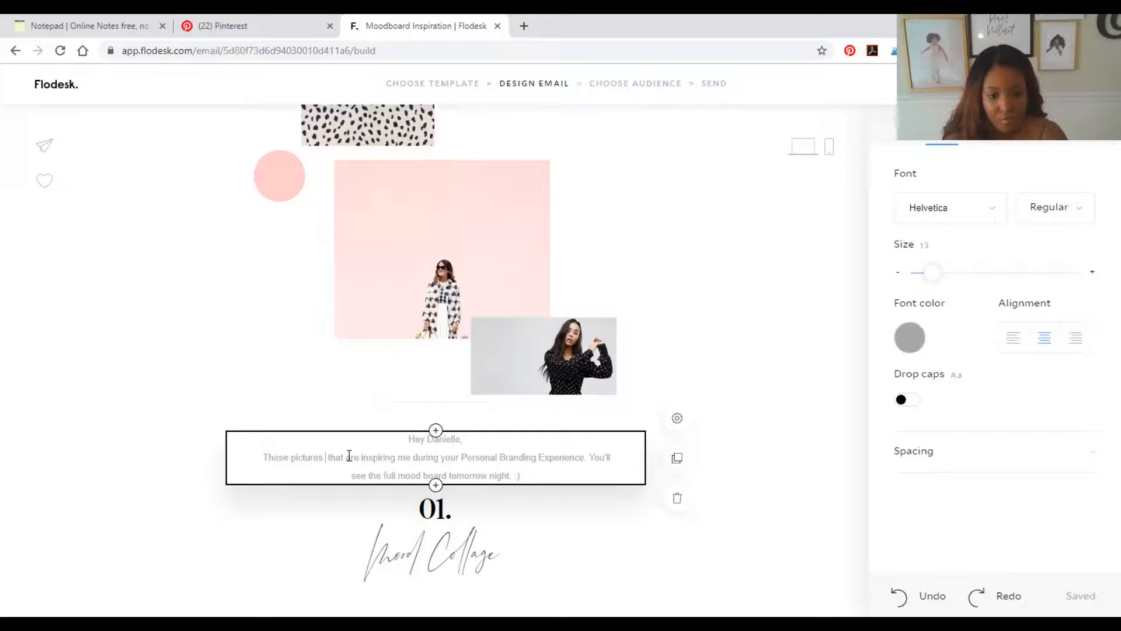
{"action": "type", "text": " remind me"}
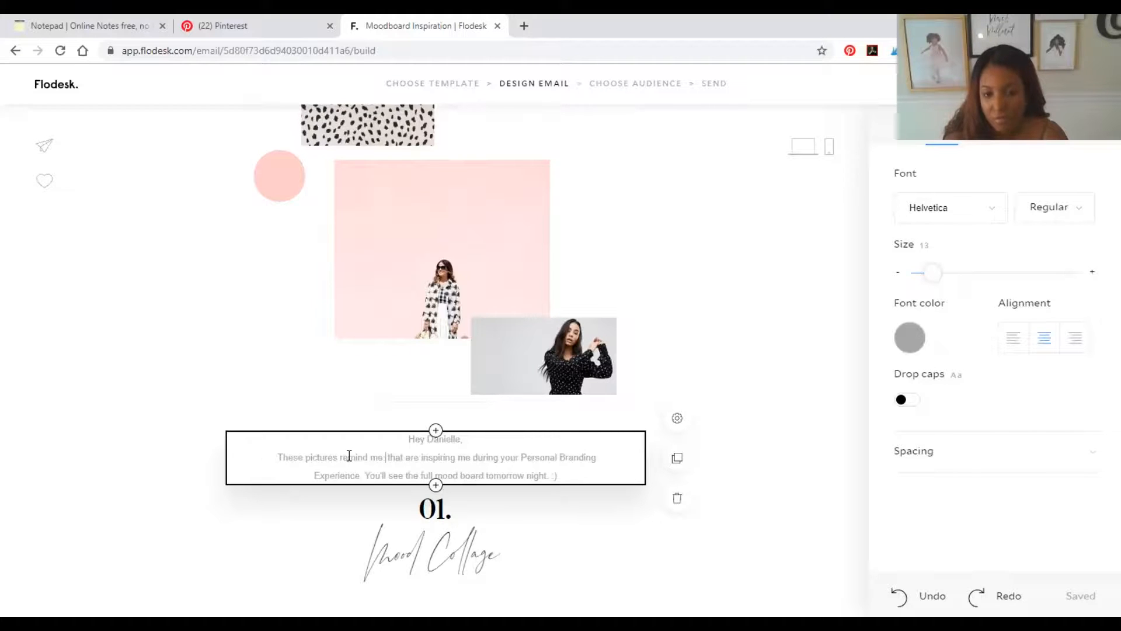
{"action": "type", "text": " of your"}
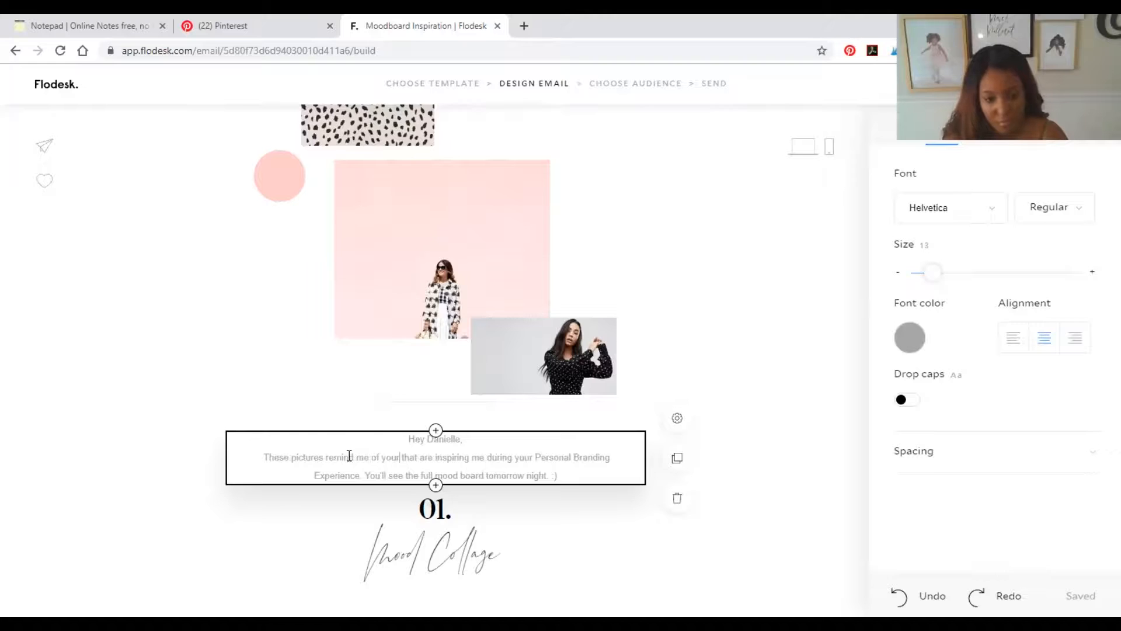
{"action": "type", "text": " style!"}
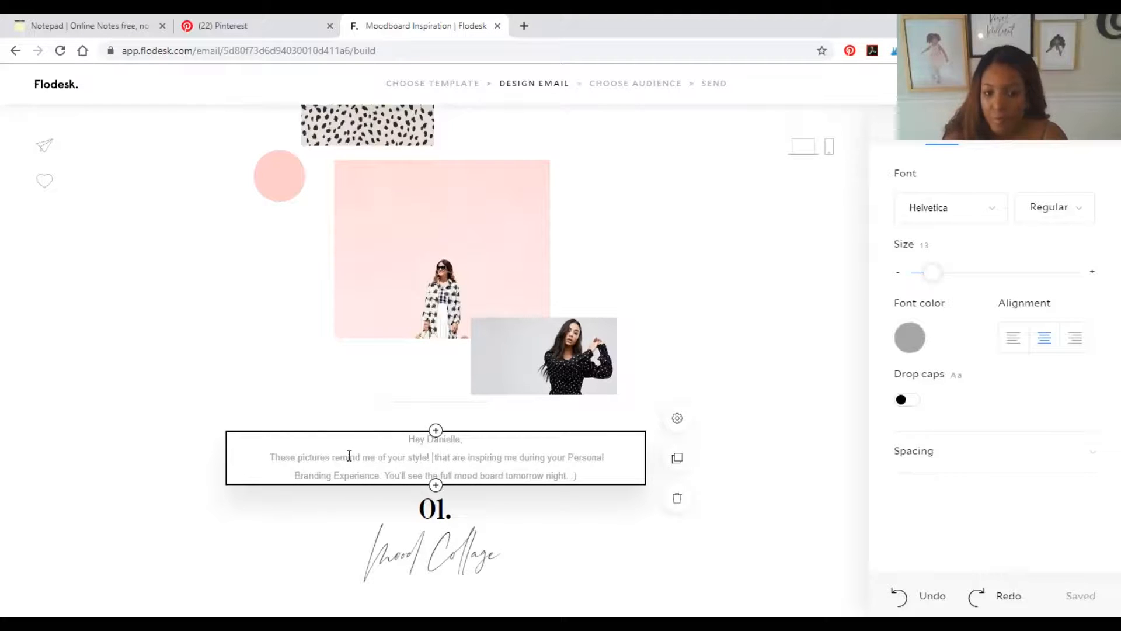
Add "Black, White, Gray pops of PINK, chic, timeless and fun." after "your style!" and start a new line after it.
{"action": "type", "text": " Bla"}
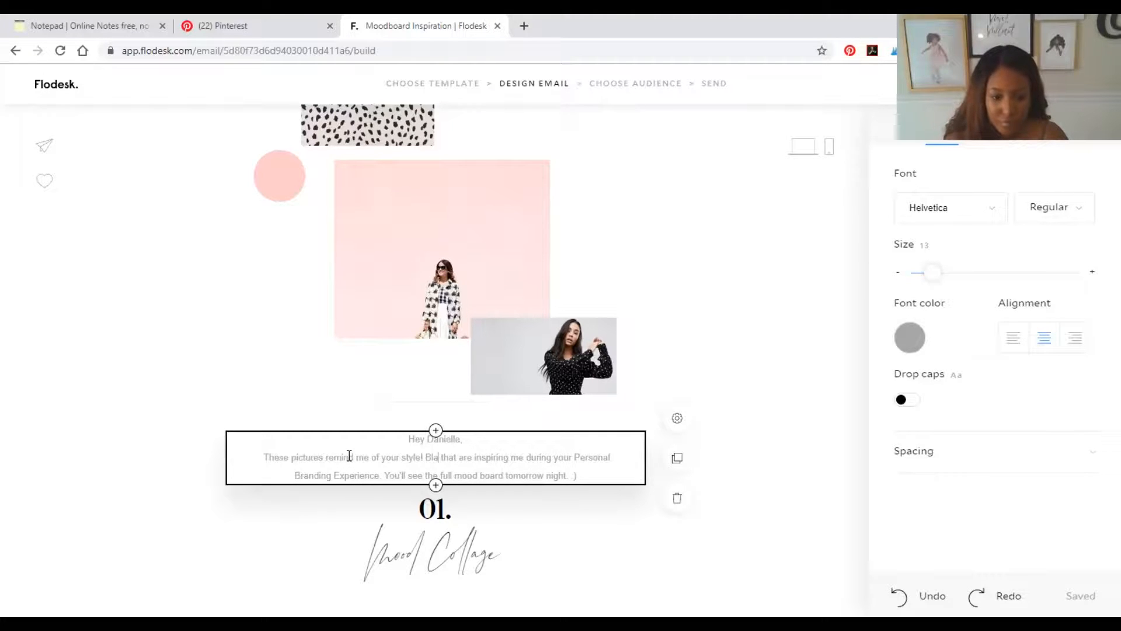
{"action": "type", "text": "ck, White"}
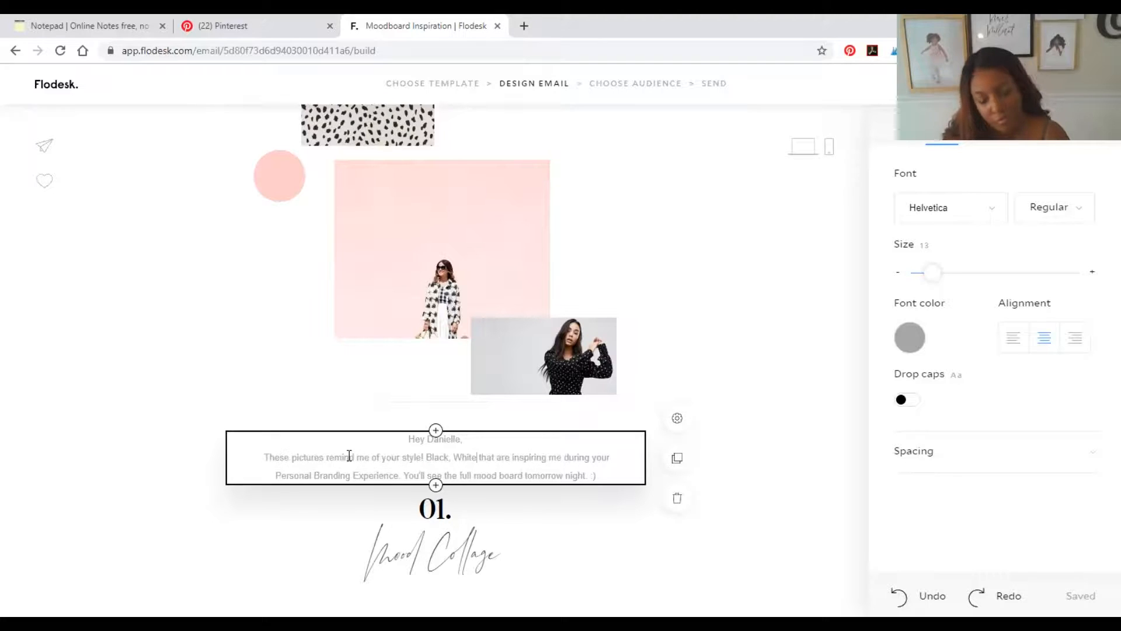
{"action": "type", "text": ", Gr"}
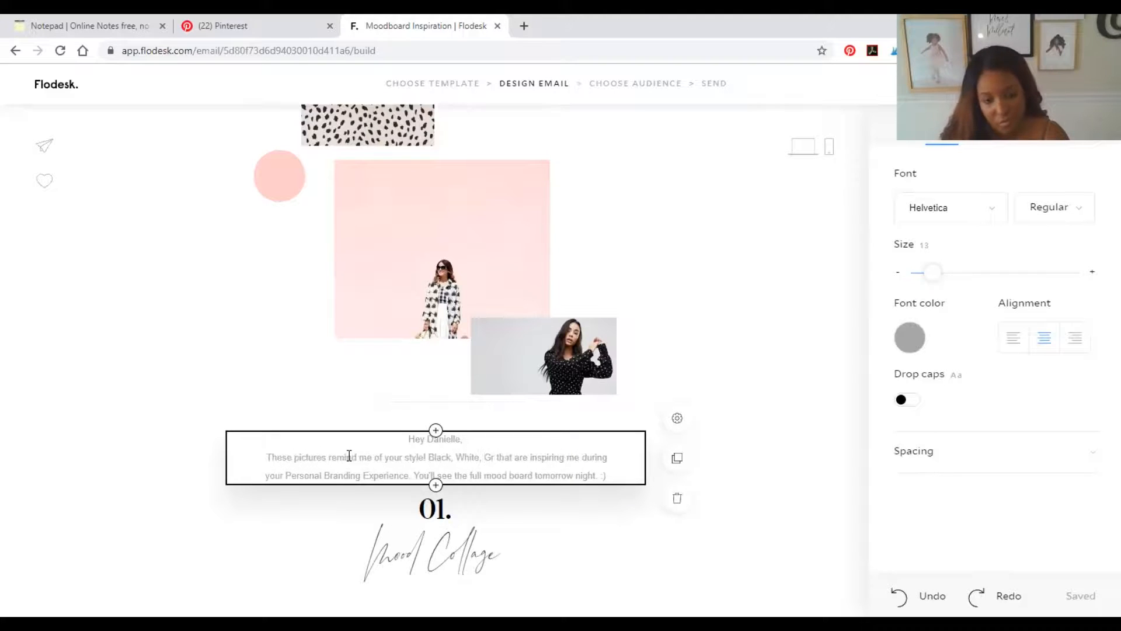
{"action": "type", "text": "ay pops of PINK, chic"}
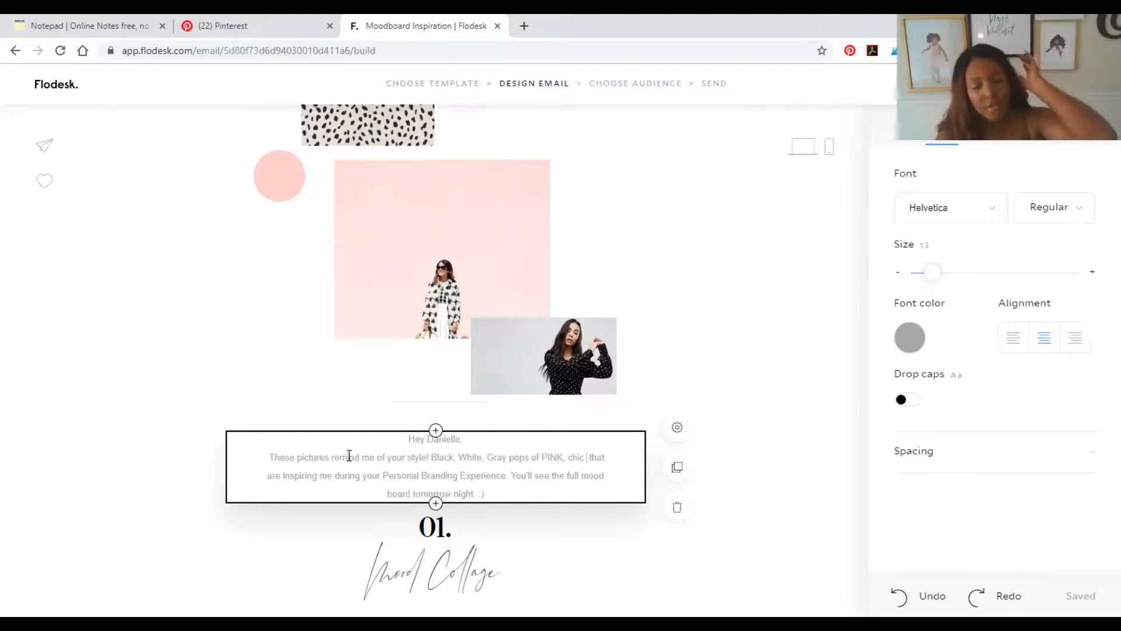
{"action": "key", "text": "BackSpace"}
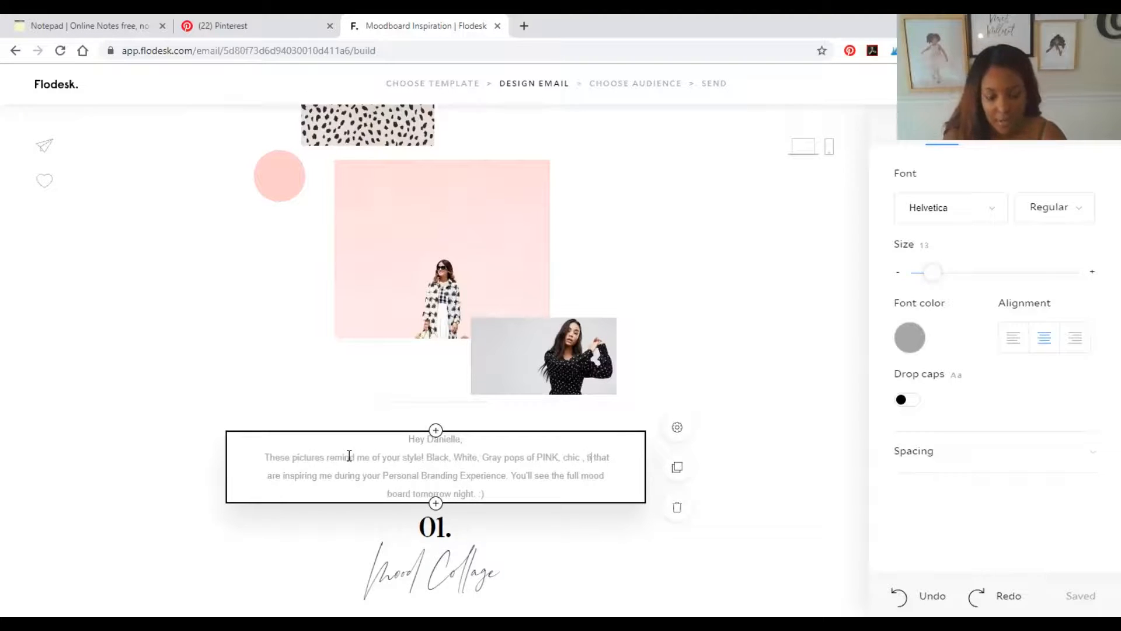
{"action": "type", "text": ", timel"}
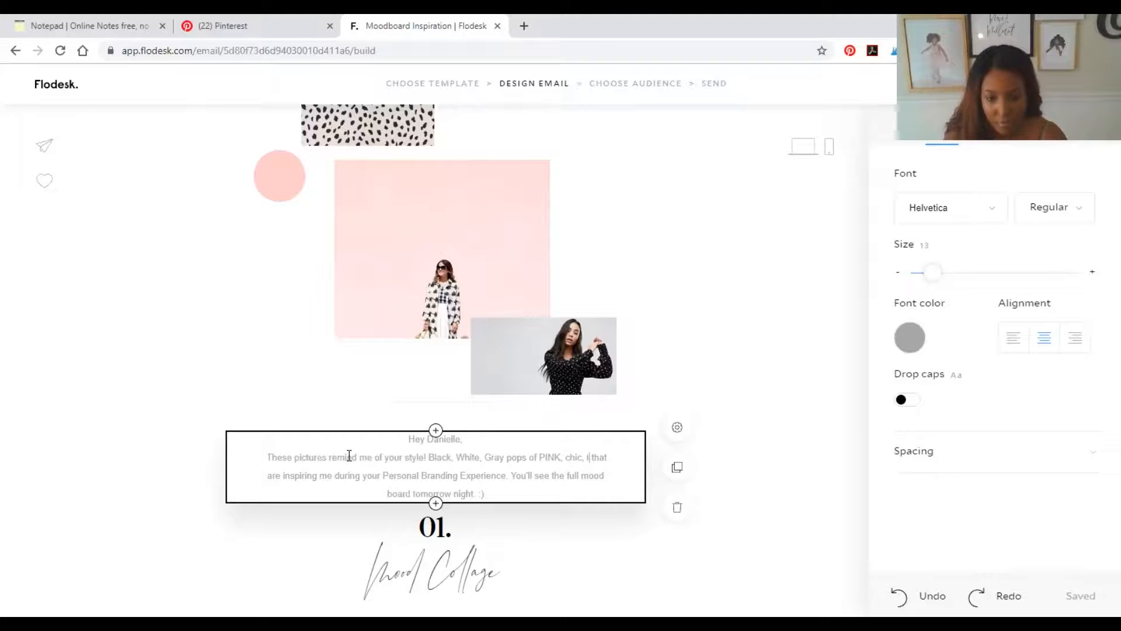
{"action": "type", "text": "ess an"}
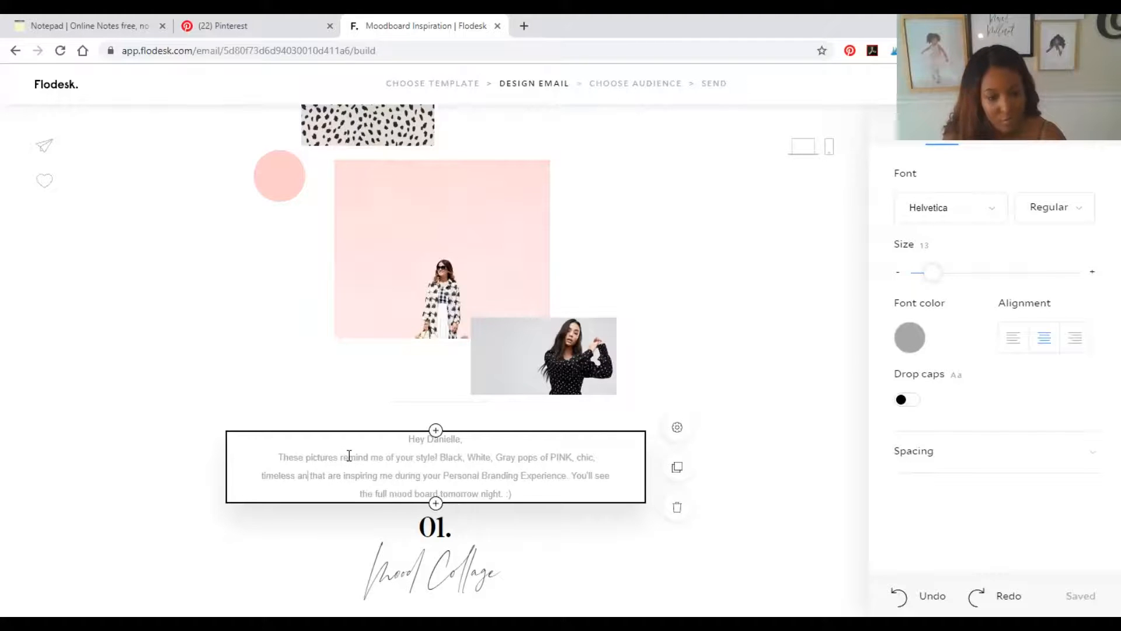
{"action": "type", "text": "d fun."}
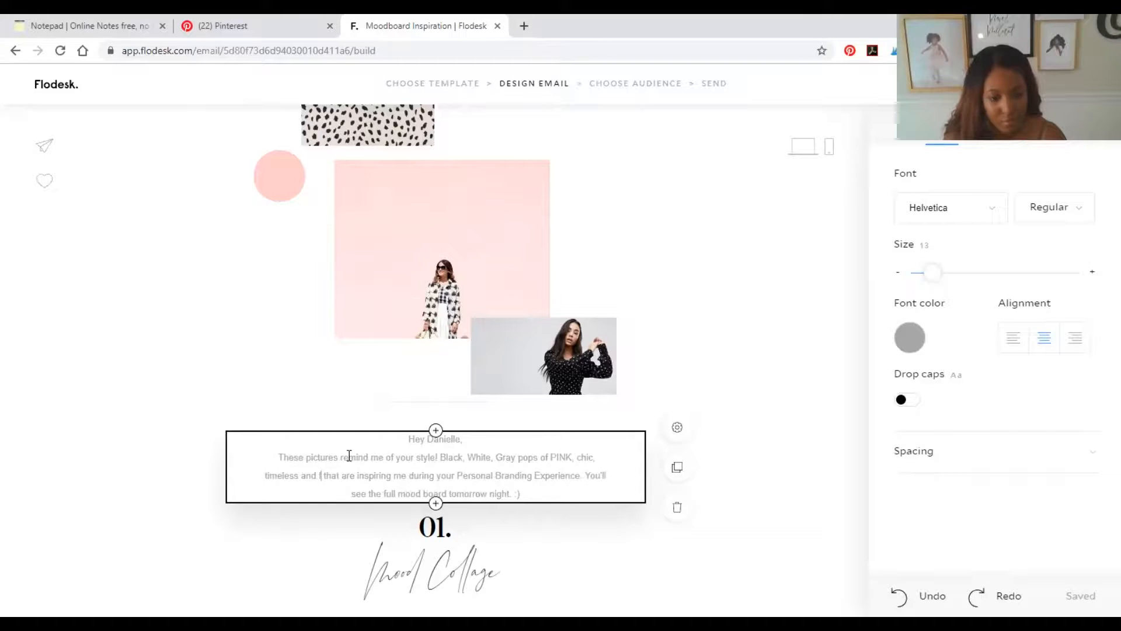
{"action": "key", "text": "Return"}
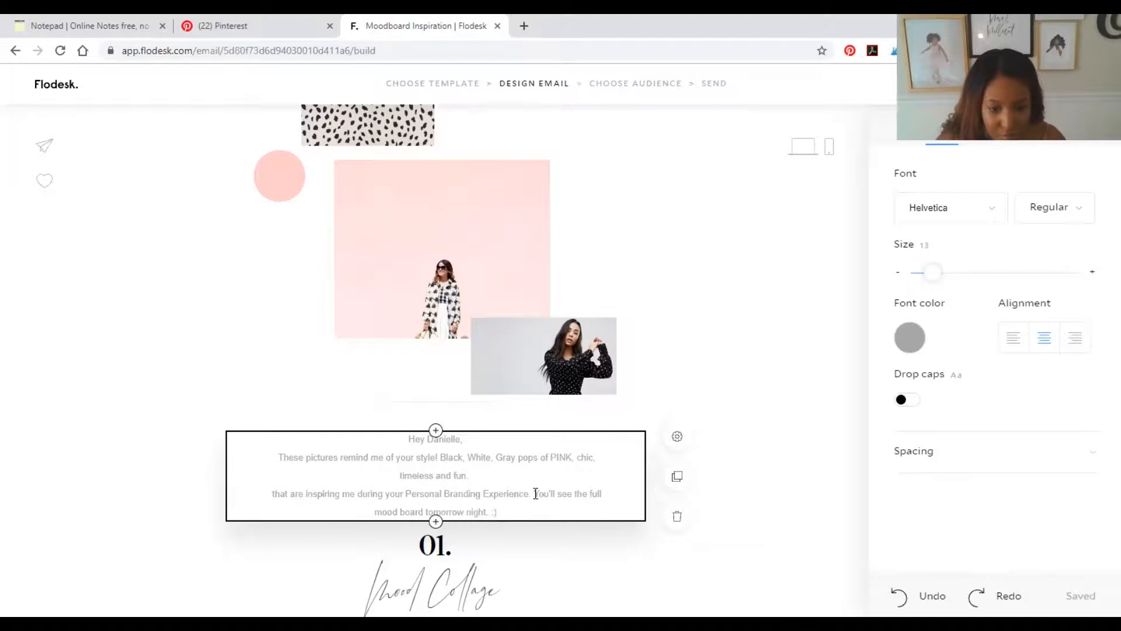
Replace "that are" before "inspiring me during your Personal Branding Experience" with "These image are".
{"action": "left_click_drag", "start_coordinate": [307, 493], "coordinate": [269, 496]}
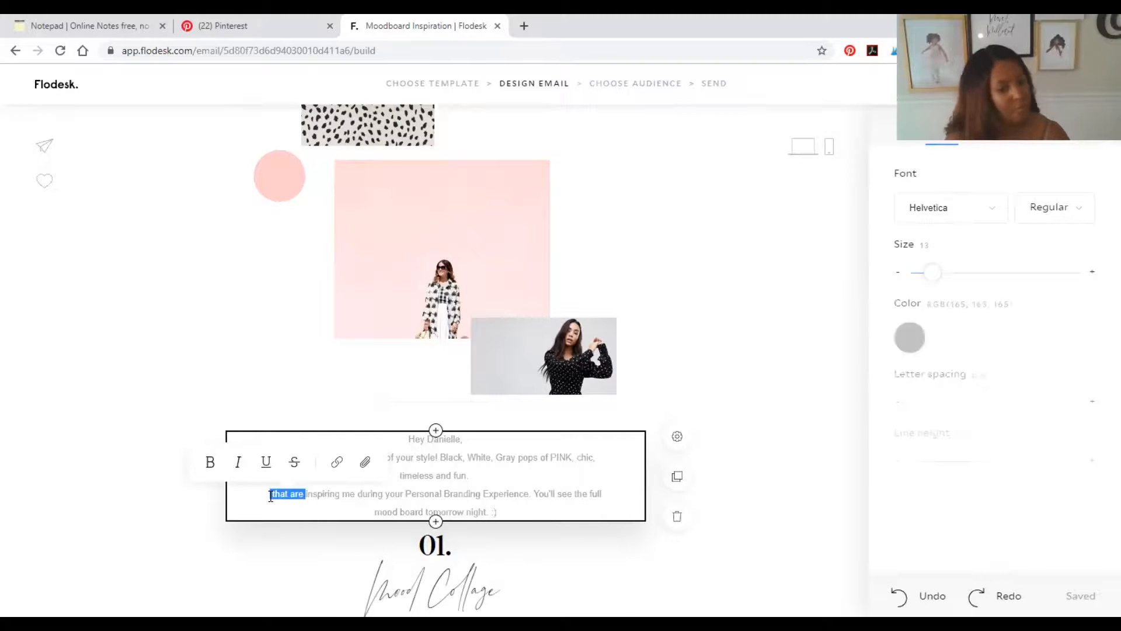
{"action": "key", "text": "BackSpace"}
{"action": "type", "text": "Thee"}
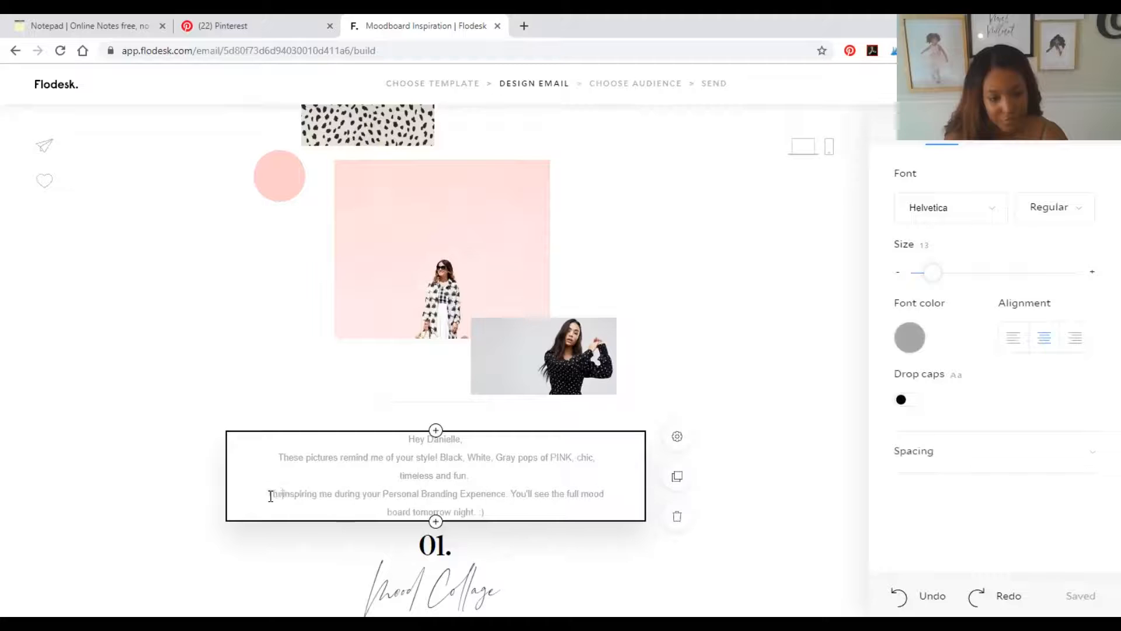
{"action": "type", "text": "e image "}
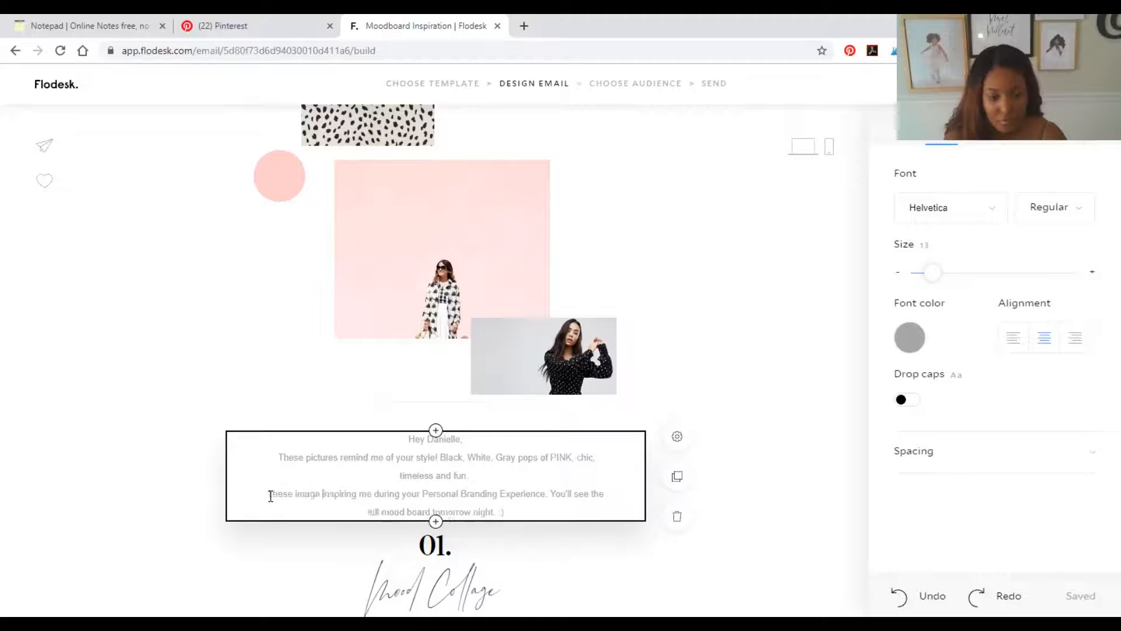
{"action": "type", "text": "are"}
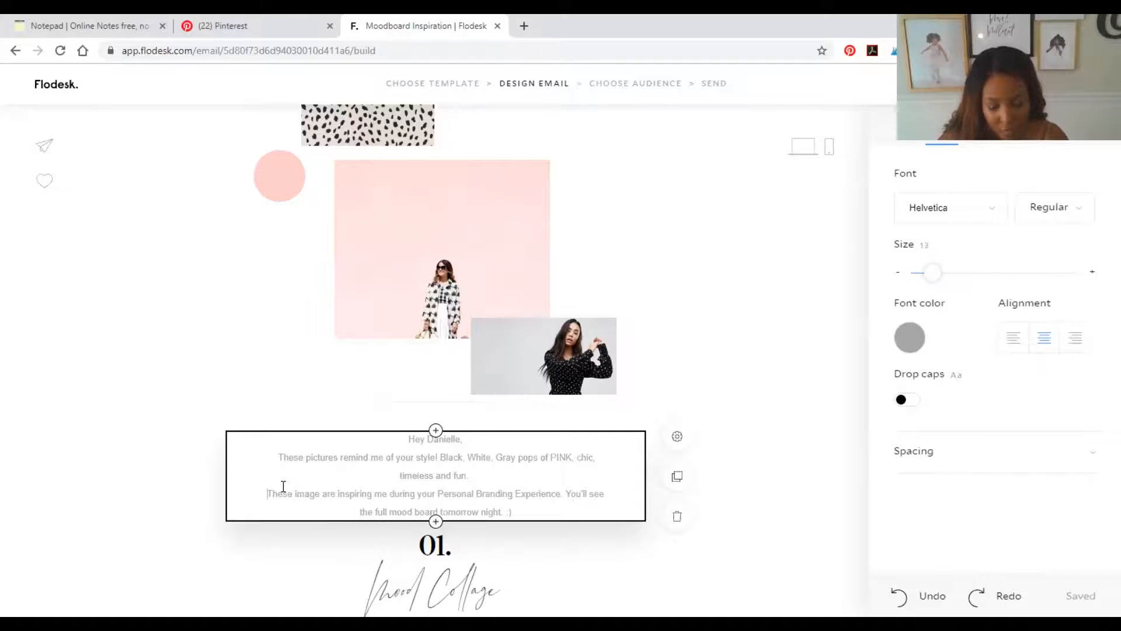
Rejoin "These image are" to the preceding sentence, and start new lines at "You'll see the full mood board" and "Black, White".
{"action": "key", "text": "BackSpace"}
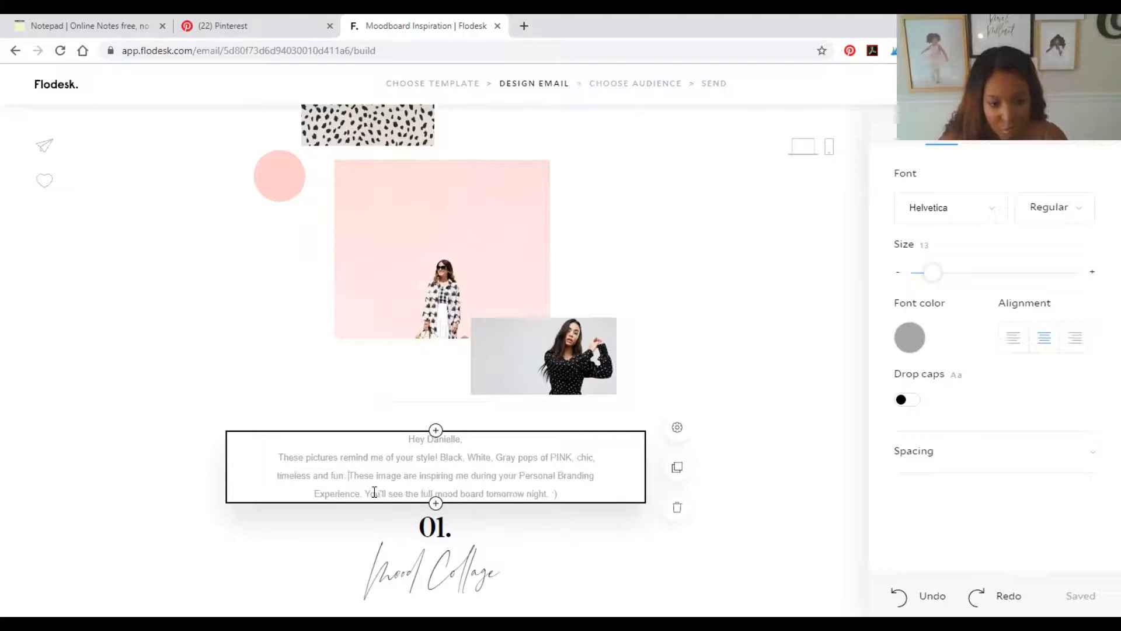
{"action": "key", "text": "Return"}
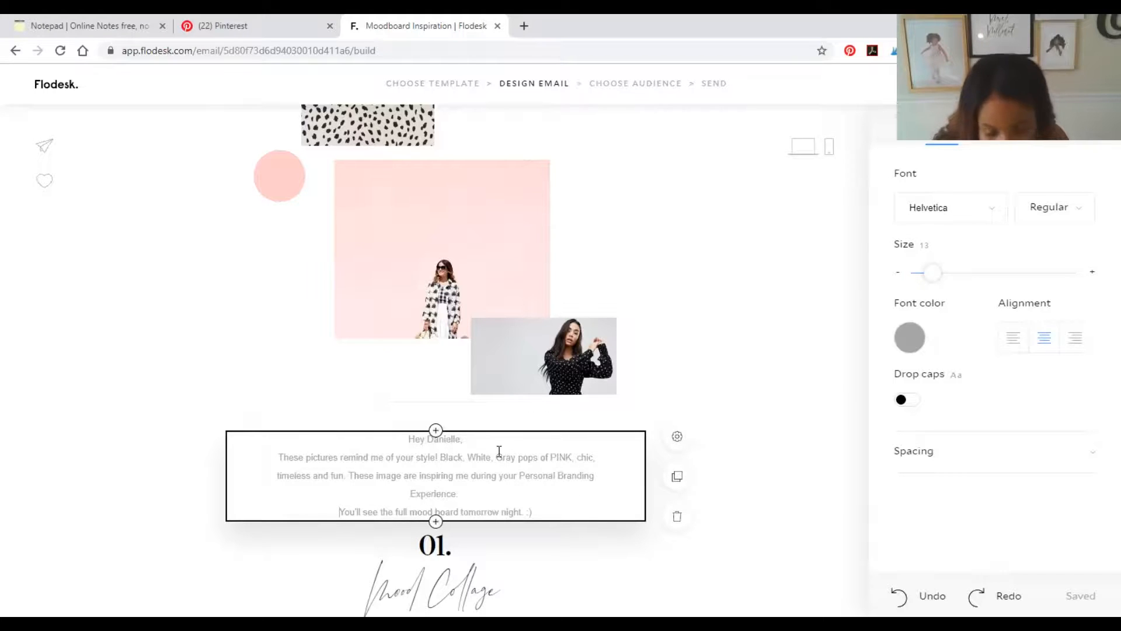
{"action": "key", "text": "Return"}
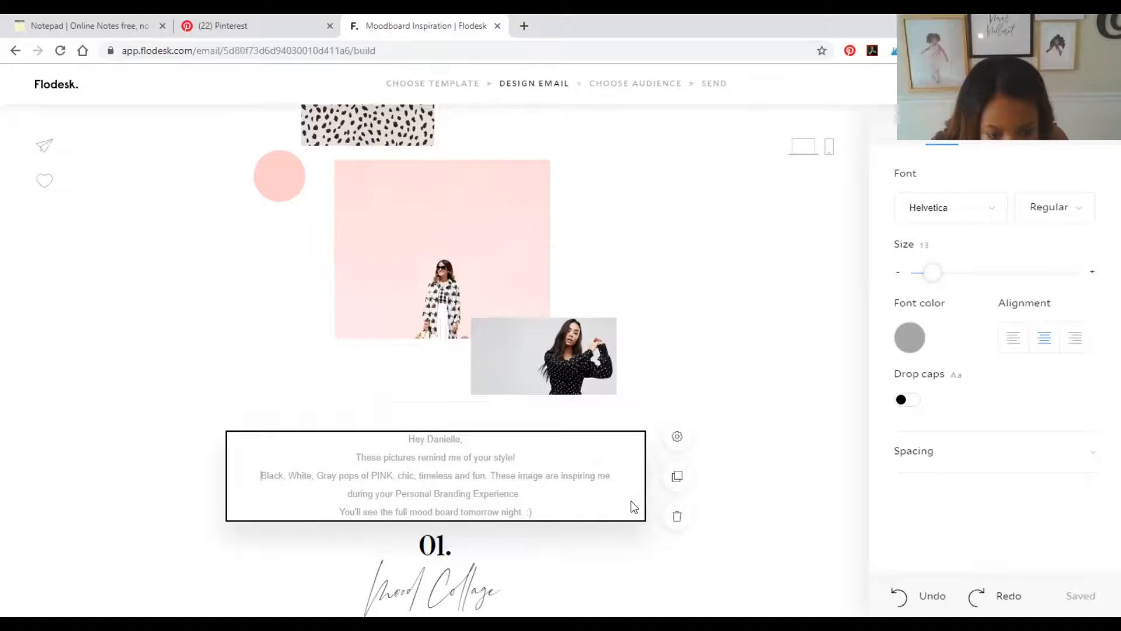
Review the email layout from the header through the intro and Mood Collage sections to the caption under the collage.
{"action": "scroll", "coordinate": [644, 493], "scroll_direction": "down", "scroll_amount": 1}
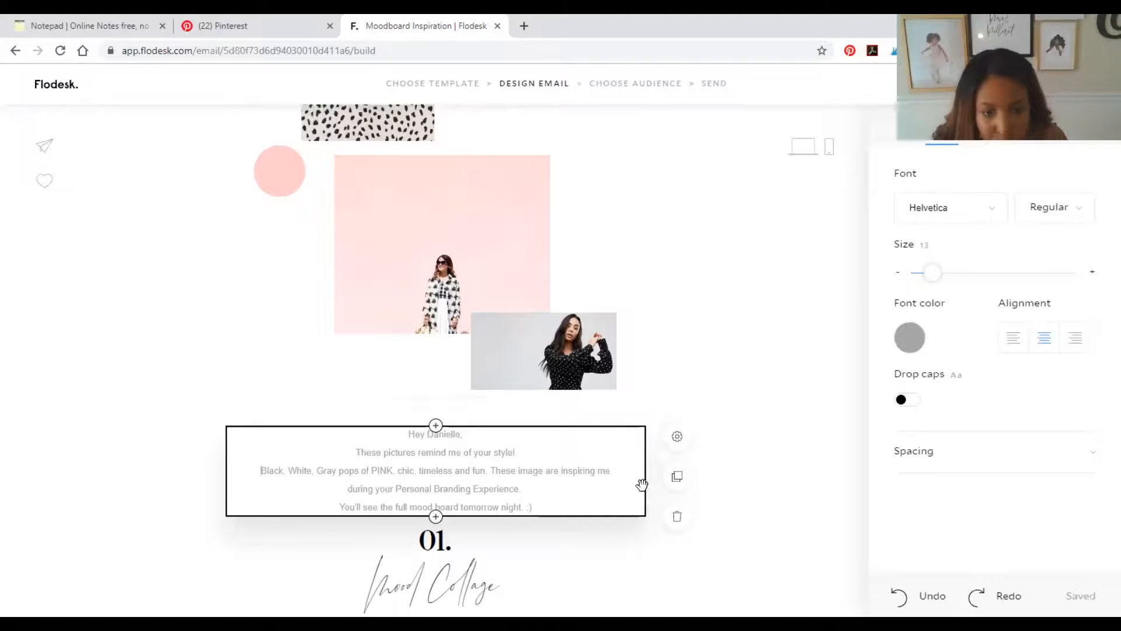
{"action": "scroll", "coordinate": [739, 470], "scroll_direction": "down", "scroll_amount": 7}
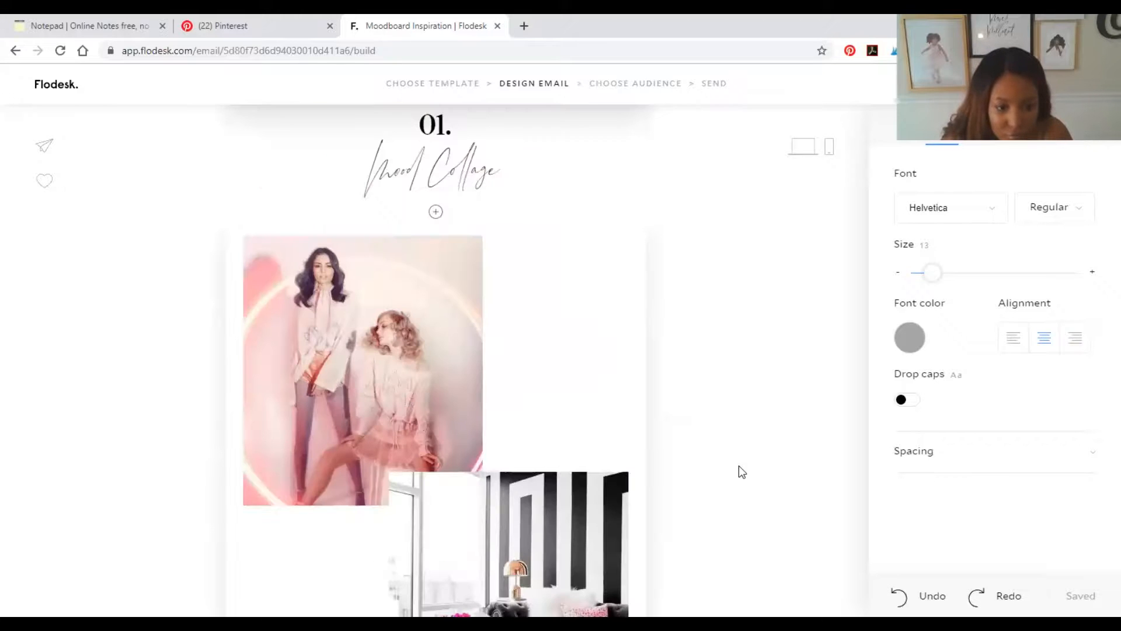
{"action": "scroll", "coordinate": [738, 468], "scroll_direction": "down", "scroll_amount": 7}
{"action": "scroll", "coordinate": [612, 446], "scroll_direction": "up", "scroll_amount": 1}
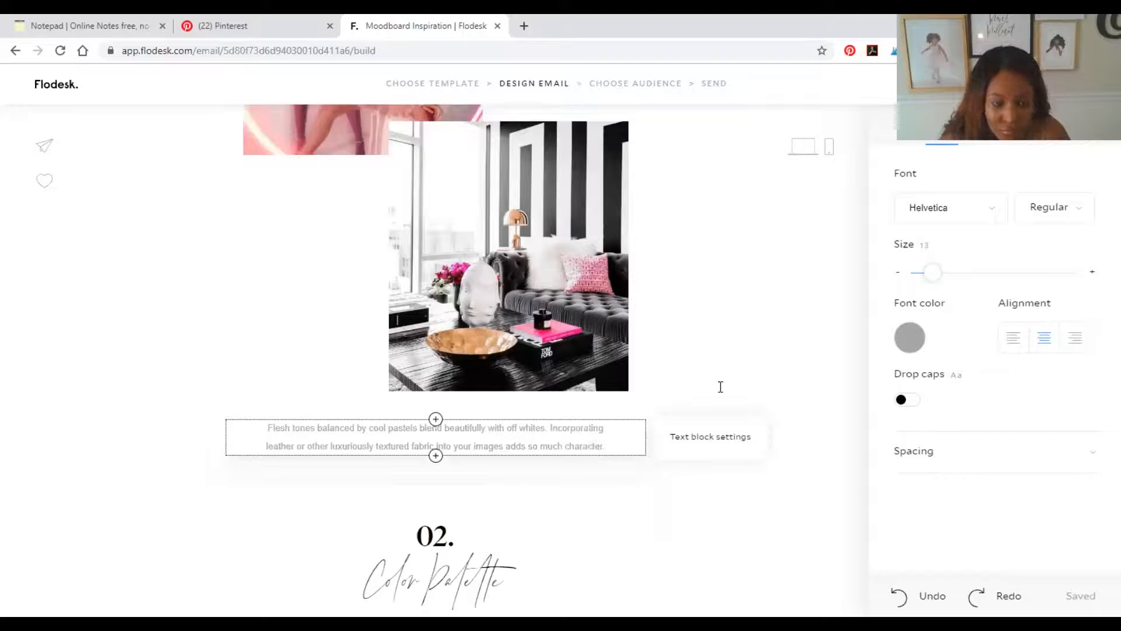
{"action": "scroll", "coordinate": [753, 346], "scroll_direction": "up", "scroll_amount": 14}
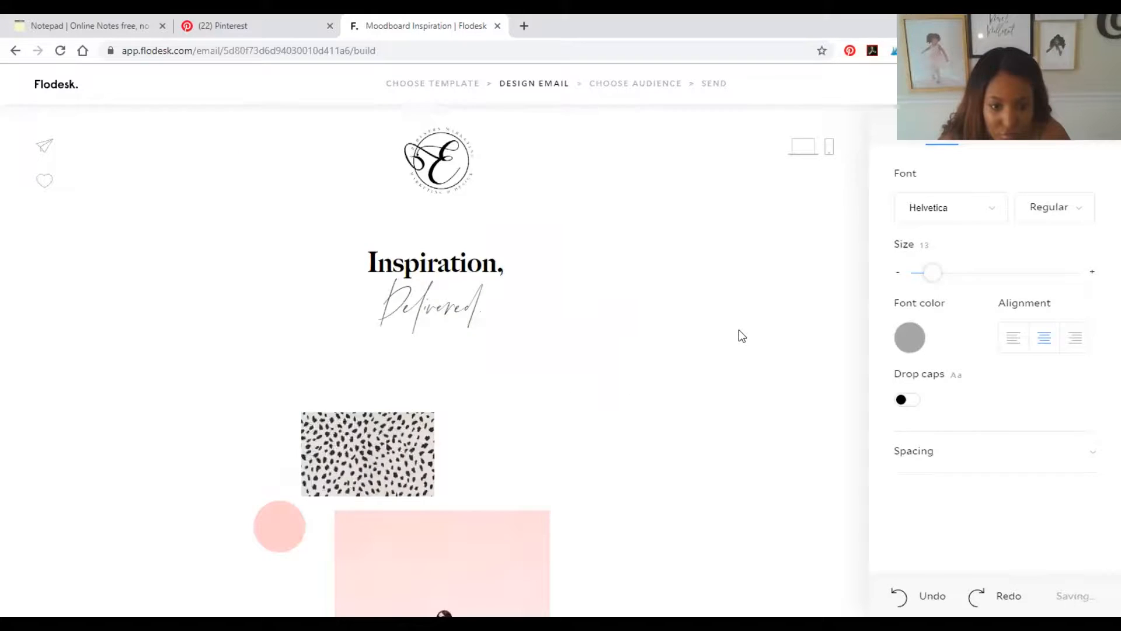
{"action": "scroll", "coordinate": [738, 336], "scroll_direction": "down", "scroll_amount": 10}
{"action": "scroll", "coordinate": [591, 296], "scroll_direction": "down", "scroll_amount": 4}
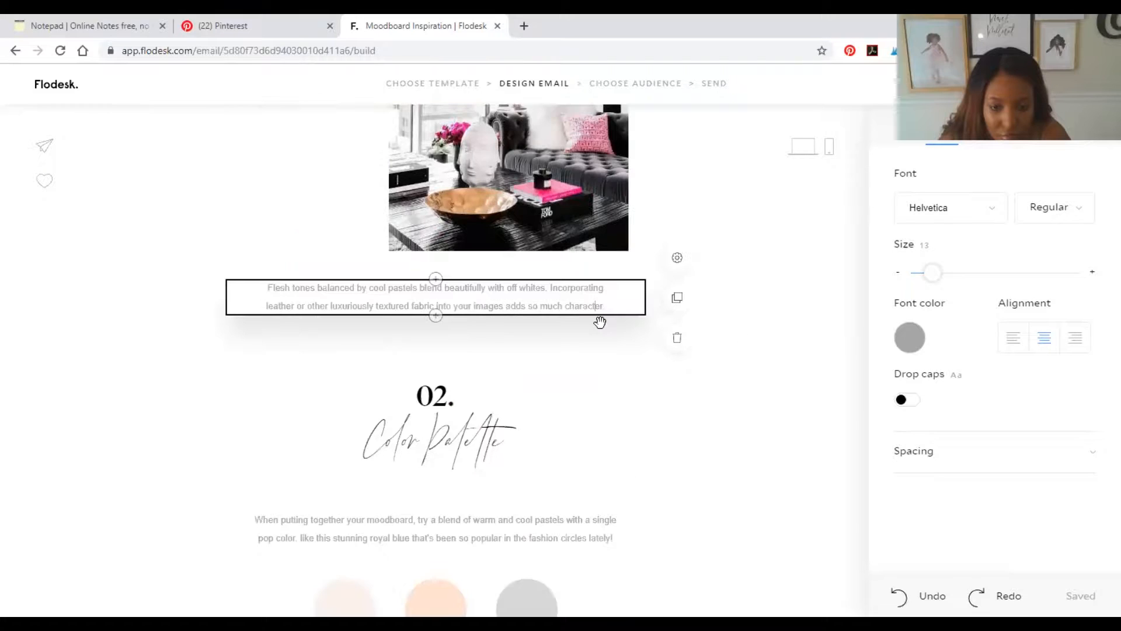
{"action": "scroll", "coordinate": [600, 321], "scroll_direction": "up", "scroll_amount": 1}
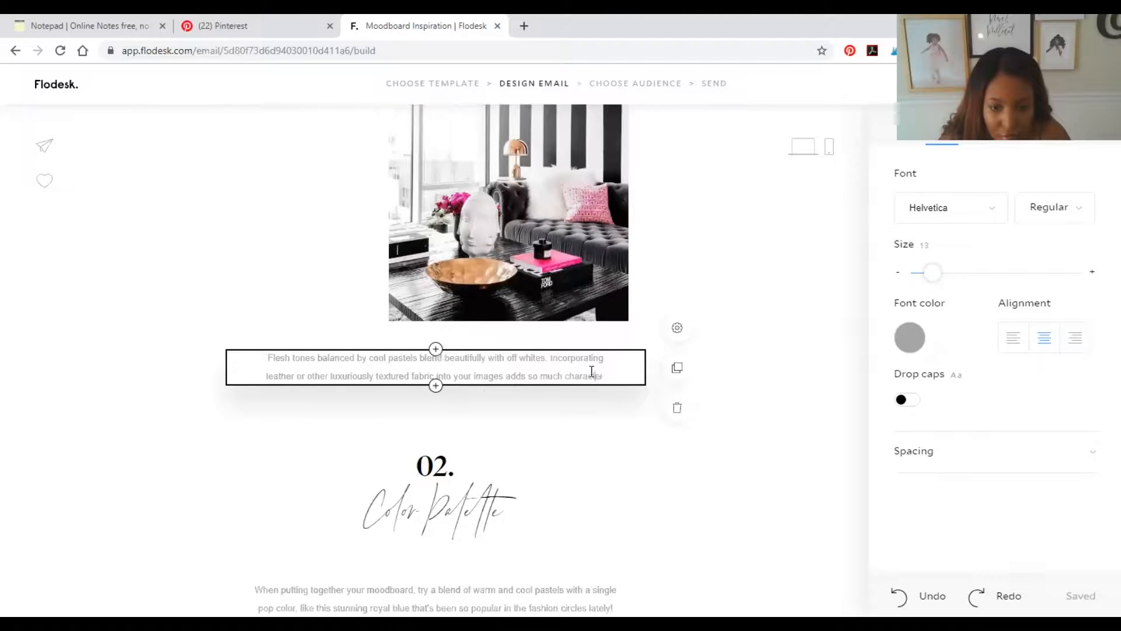
Replace the caption under the Mood Collage pictures, starting "Flesh tones balanced", with "A mix of beauty, style,".
{"action": "left_click", "coordinate": [593, 374]}
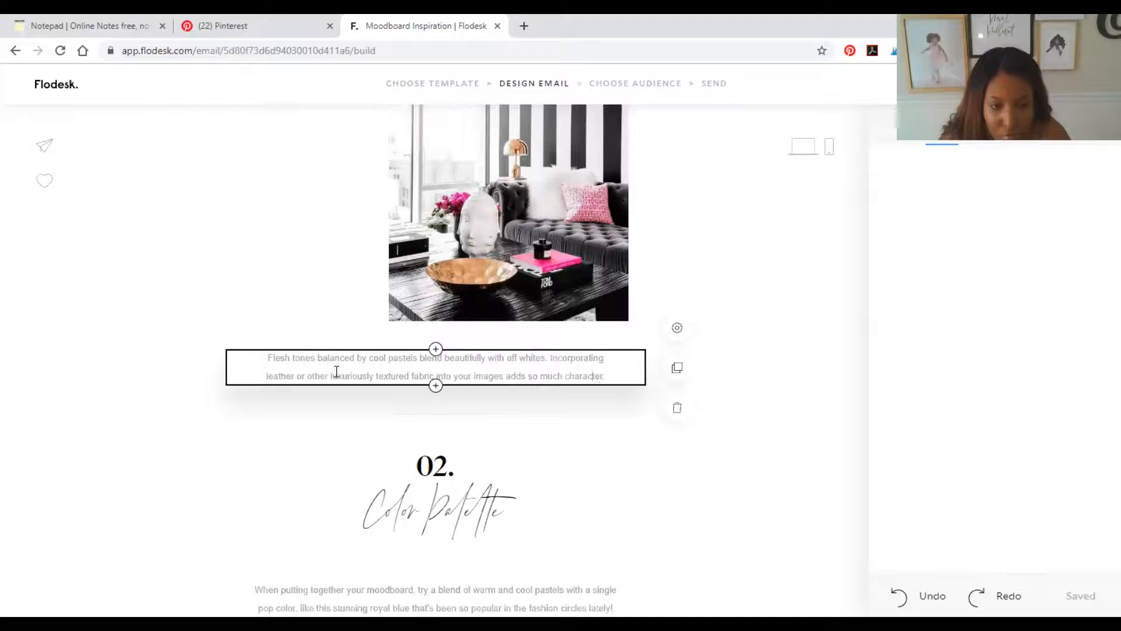
{"action": "triple_click", "coordinate": [270, 357]}
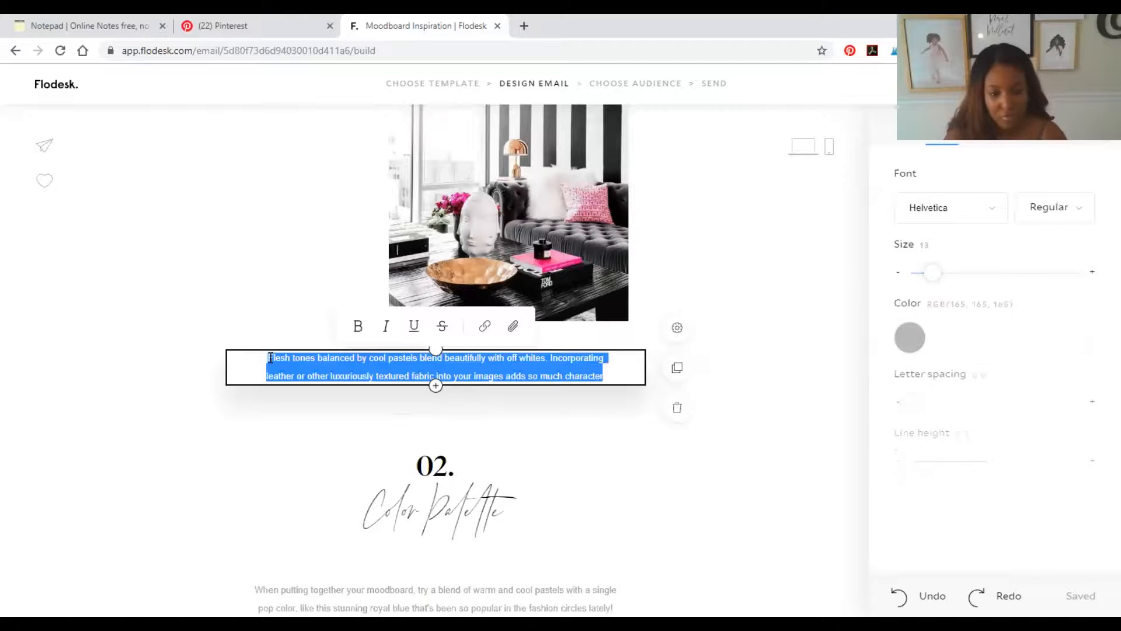
{"action": "key", "text": "BackSpace"}
{"action": "type", "text": "A mix"}
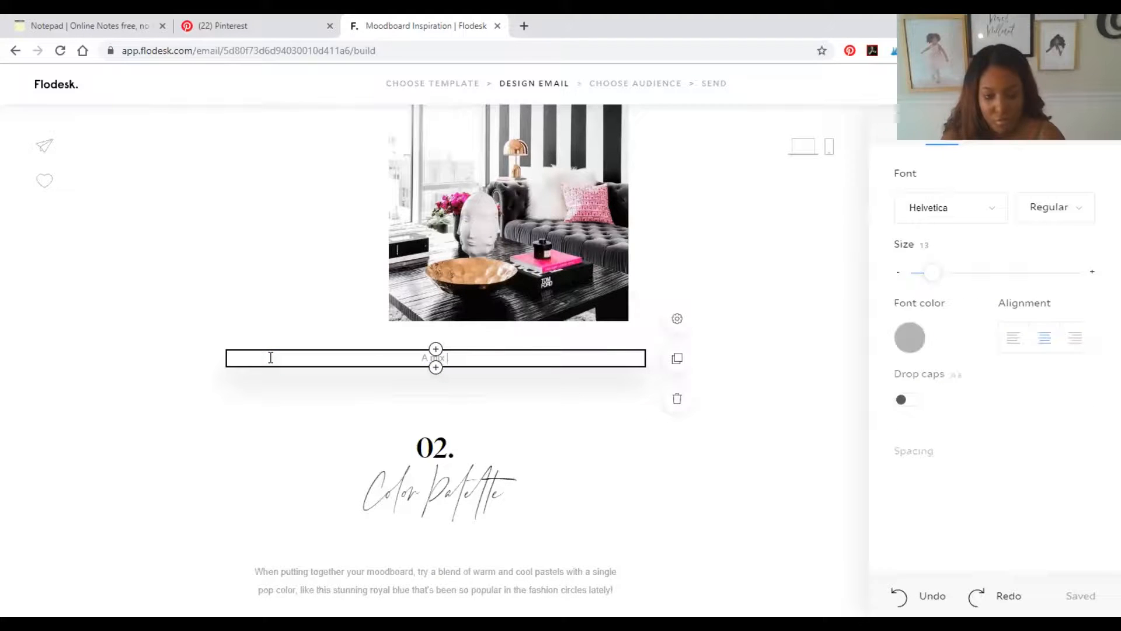
{"action": "type", "text": " of b"}
{"action": "type", "text": "eauty, "}
{"action": "type", "text": "st"}
{"action": "type", "text": "yle, i"}
{"action": "type", "text": "nter"}
{"action": "type", "text": "ior "}
{"action": "type", "text": "des"}
{"action": "key", "text": "BackSpace"}
{"action": "key", "text": "BackSpace"}
{"action": "key", "text": "BackSpace"}
{"action": "key", "text": "BackSpace"}
{"action": "key", "text": "BackSpace"}
{"action": "key", "text": "BackSpace"}
{"action": "key", "text": "BackSpace"}
{"action": "key", "text": "BackSpace"}
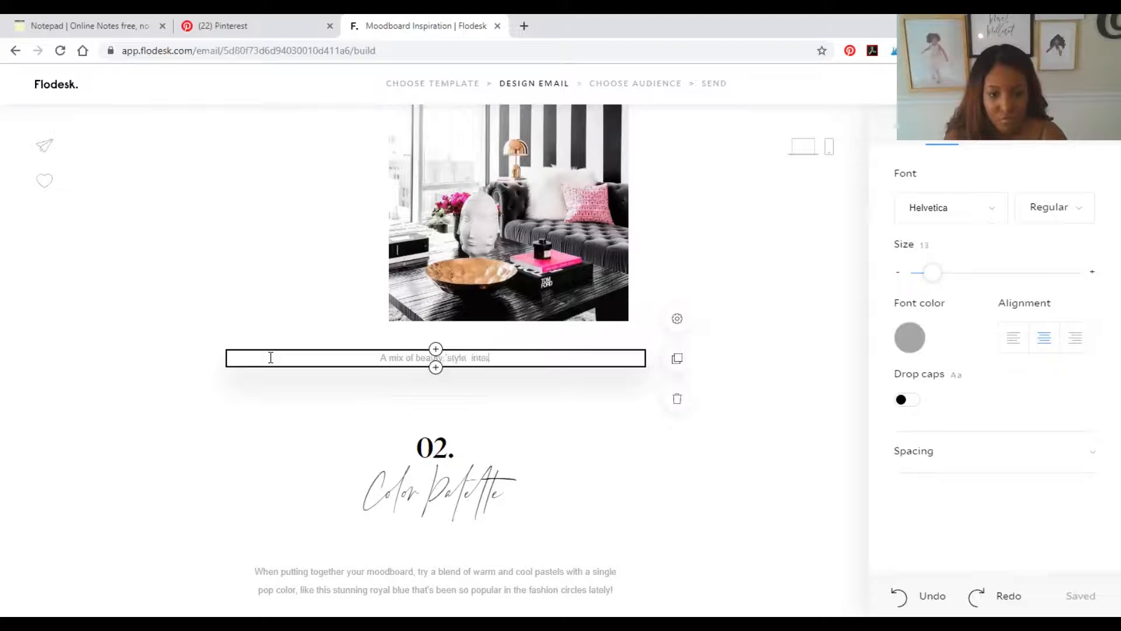
{"action": "key", "text": "BackSpace"}
{"action": "key", "text": "BackSpace"}
{"action": "key", "text": "BackSpace"}
{"action": "key", "text": "BackSpace"}
{"action": "key", "text": "BackSpace"}
Complete the Mood Collage caption's first line so it reads "A mix of beauty, fashion and interior design.".
{"action": "type", "text": "and"}
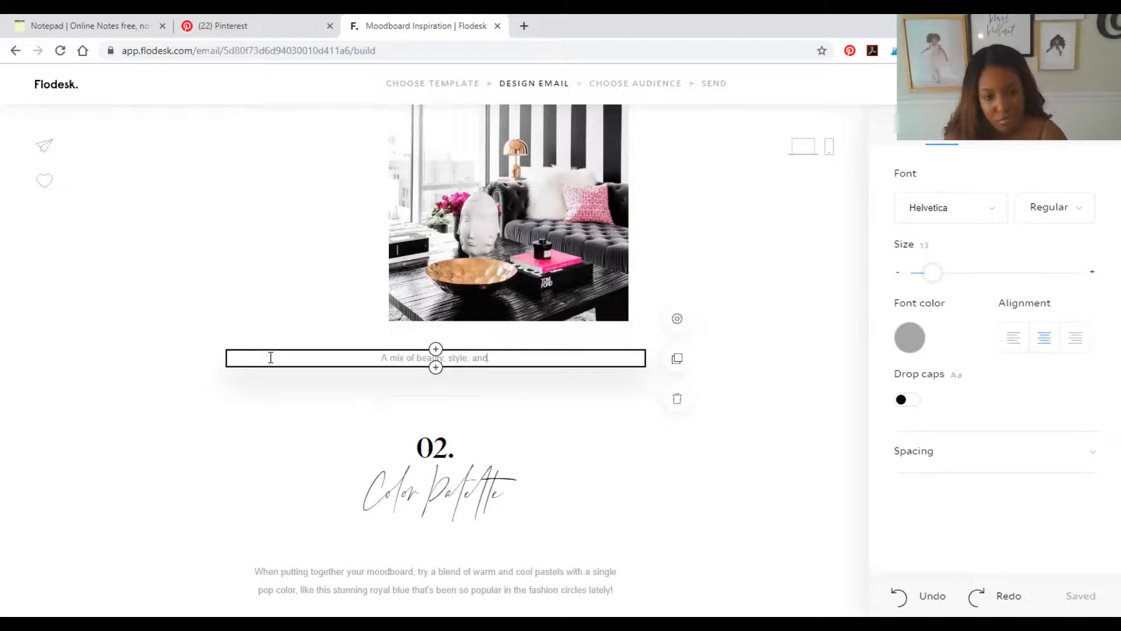
{"action": "key", "text": "BackSpace"}
{"action": "key", "text": "BackSpace"}
{"action": "key", "text": "BackSpace"}
{"action": "key", "text": "BackSpace"}
{"action": "key", "text": "BackSpace"}
{"action": "key", "text": "BackSpace"}
{"action": "key", "text": "BackSpace"}
{"action": "key", "text": "BackSpace"}
{"action": "key", "text": "BackSpace"}
{"action": "key", "text": "BackSpace"}
{"action": "key", "text": "BackSpace"}
{"action": "type", "text": "la"}
{"action": "type", "text": "shion and"}
{"action": "key", "text": "BackSpace"}
{"action": "key", "text": "BackSpace"}
{"action": "key", "text": "BackSpace"}
{"action": "key", "text": "BackSpace"}
{"action": "key", "text": "BackSpace"}
{"action": "key", "text": "BackSpace"}
{"action": "key", "text": "BackSpace"}
{"action": "type", "text": "on and l"}
{"action": "type", "text": "nterior design."}
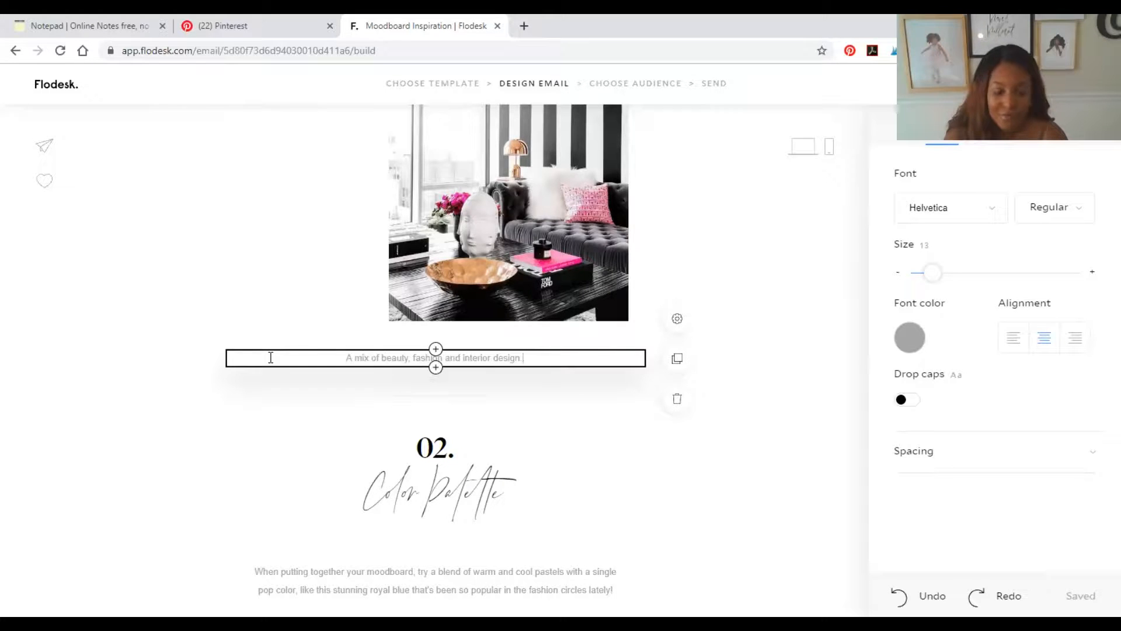
Add a second line to the Mood Collage caption reading "Bringing your color palette and style to life!".
{"action": "key", "text": "Return"}
{"action": "type", "text": "Brin"}
{"action": "type", "text": "ging your "}
{"action": "type", "text": "do"}
{"action": "type", "text": "lor"}
{"action": "type", "text": " palo"}
{"action": "type", "text": "tte ane"}
{"action": "type", "text": " style to"}
{"action": "type", "text": " life!"}
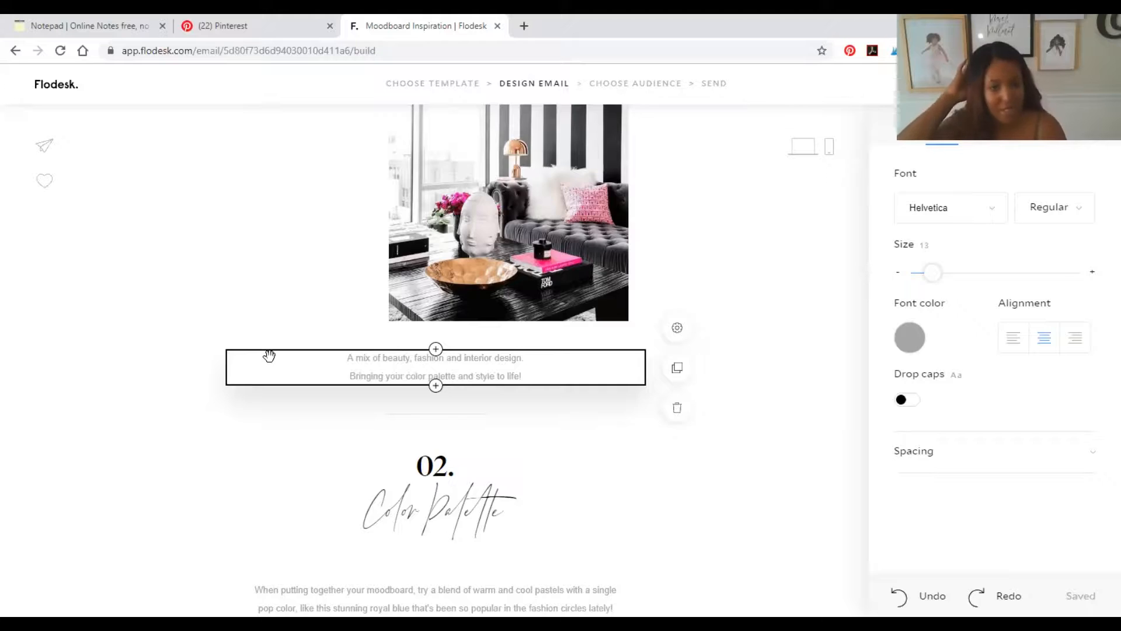
Replace the description above the Color Palette circles with "A mix of neutral tones with pops of PINK!".
{"action": "scroll", "coordinate": [270, 357], "scroll_direction": "down", "scroll_amount": 6}
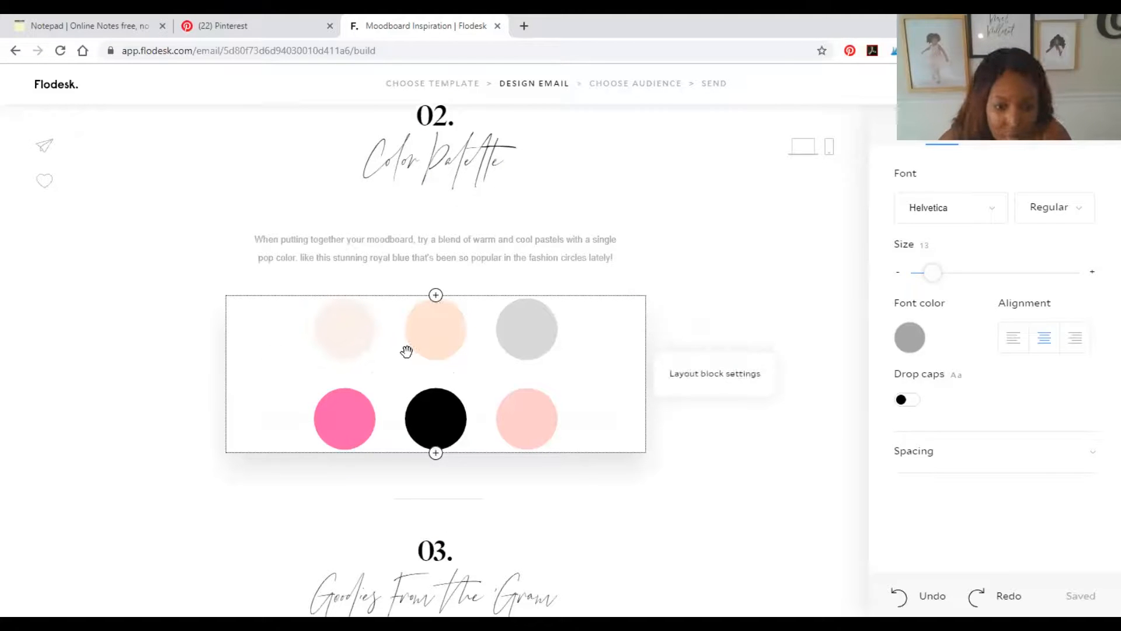
{"action": "scroll", "coordinate": [275, 351], "scroll_direction": "up", "scroll_amount": 4}
{"action": "scroll", "coordinate": [533, 315], "scroll_direction": "down", "scroll_amount": 2}
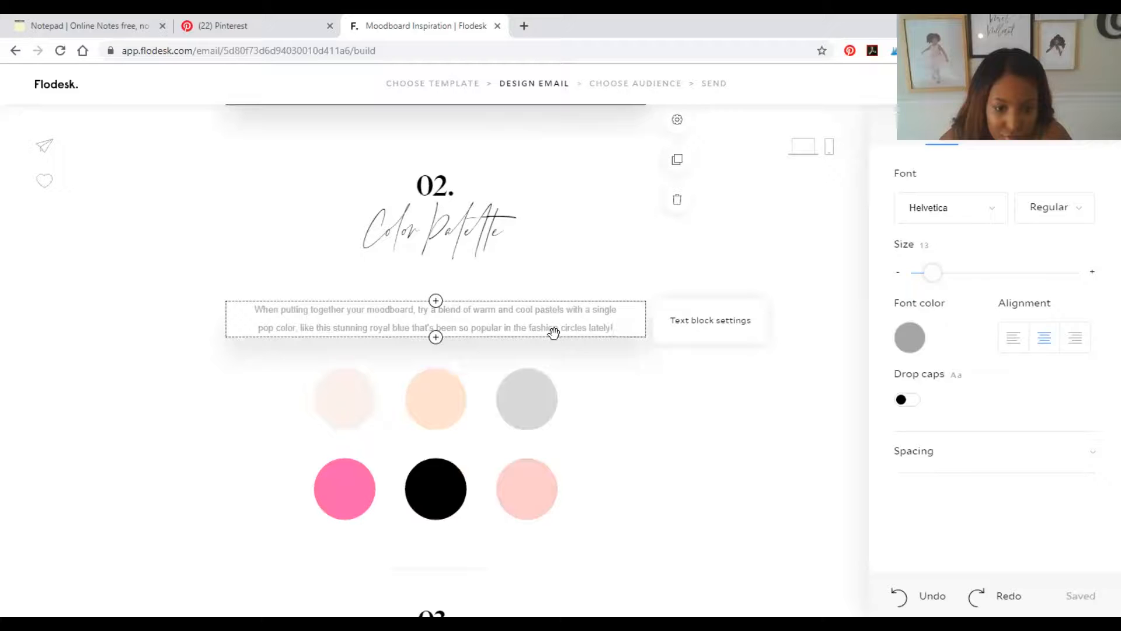
{"action": "left_click", "coordinate": [614, 325]}
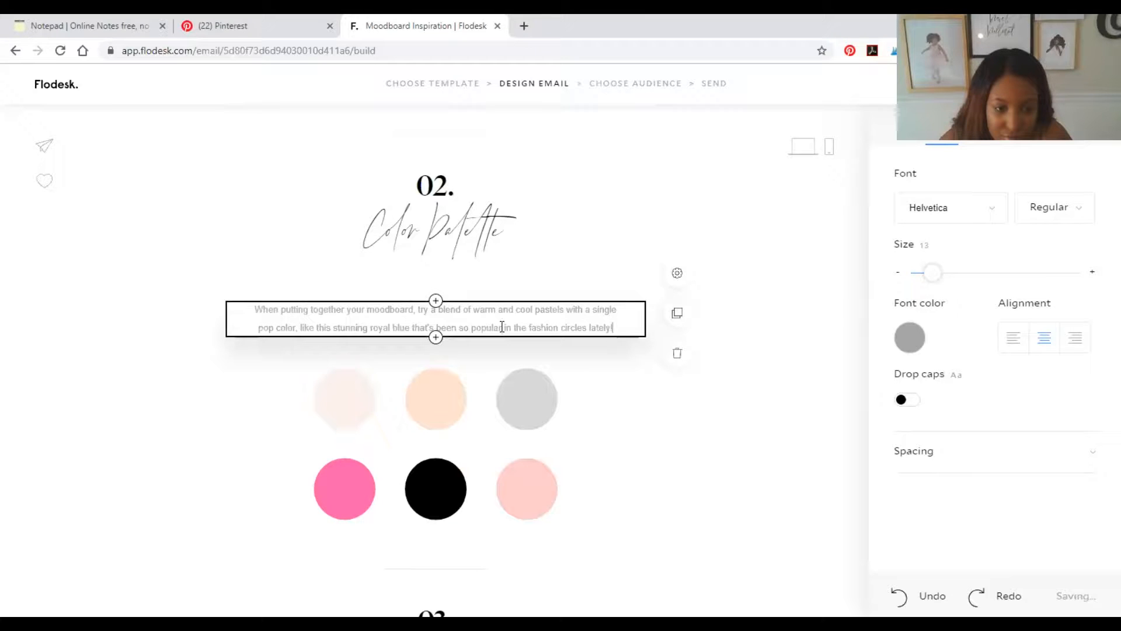
{"action": "triple_click", "coordinate": [256, 308]}
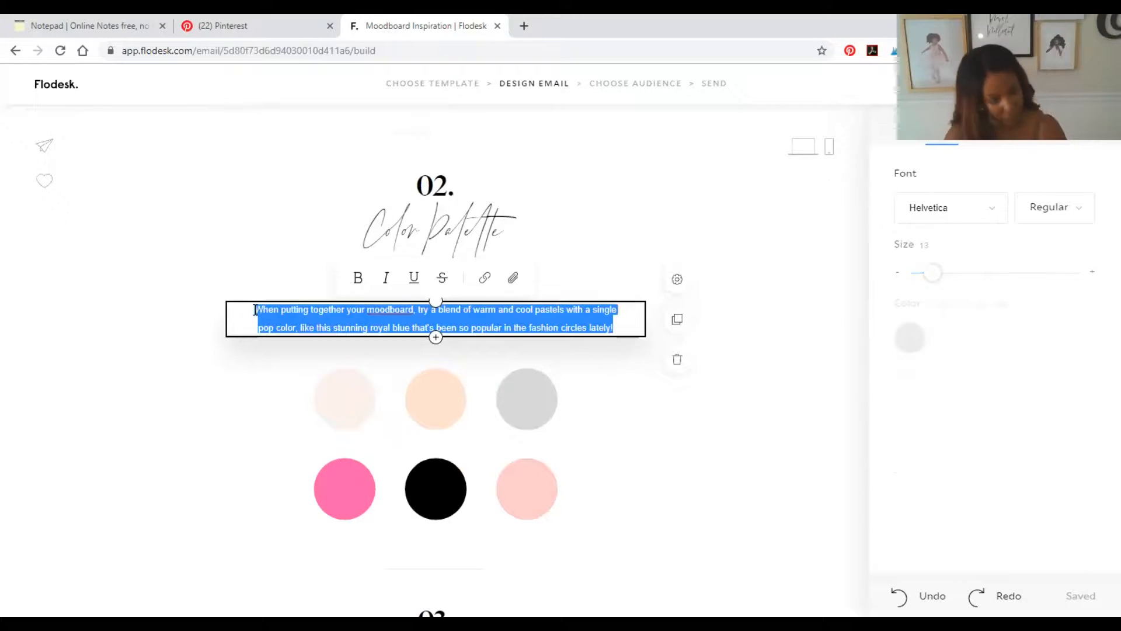
{"action": "key", "text": "BackSpace"}
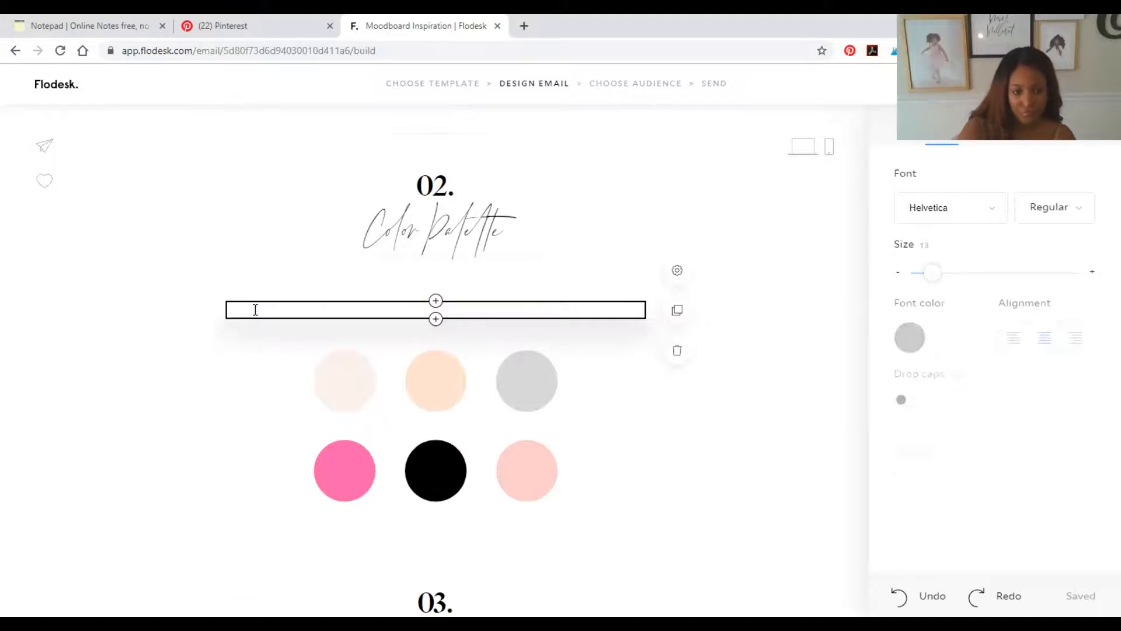
{"action": "type", "text": "A mix of neu"}
{"action": "key", "text": "BackSpace"}
{"action": "type", "text": "tral"}
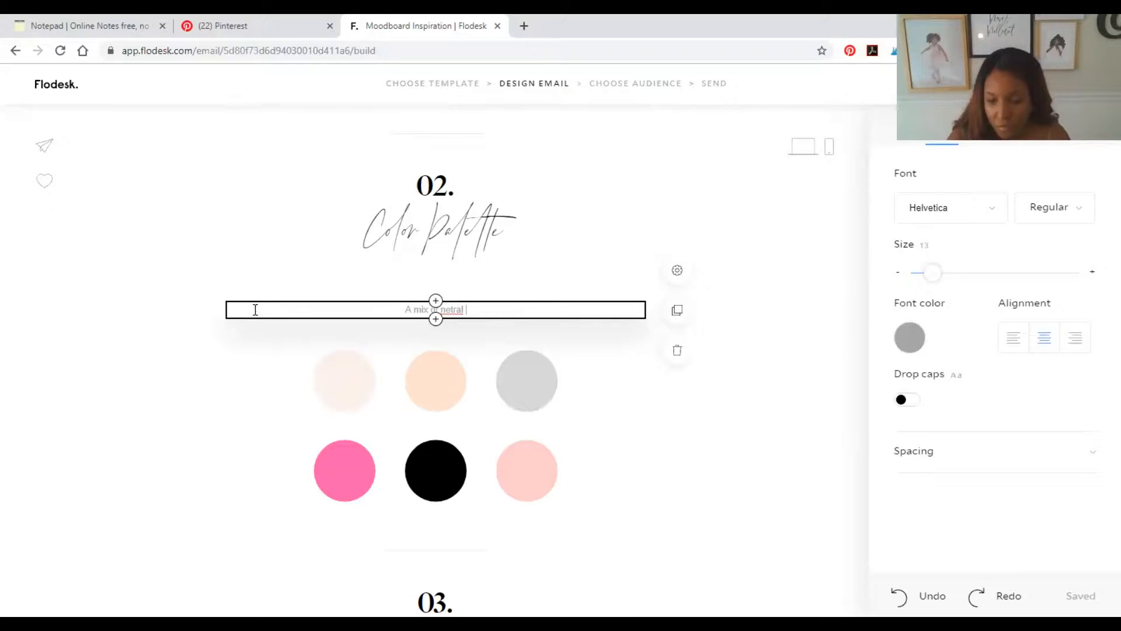
{"action": "key", "text": "BackSpace"}
{"action": "key", "text": "BackSpace"}
{"action": "key", "text": "BackSpace"}
{"action": "key", "text": "BackSpace"}
{"action": "key", "text": "BackSpace"}
{"action": "type", "text": "utra"}
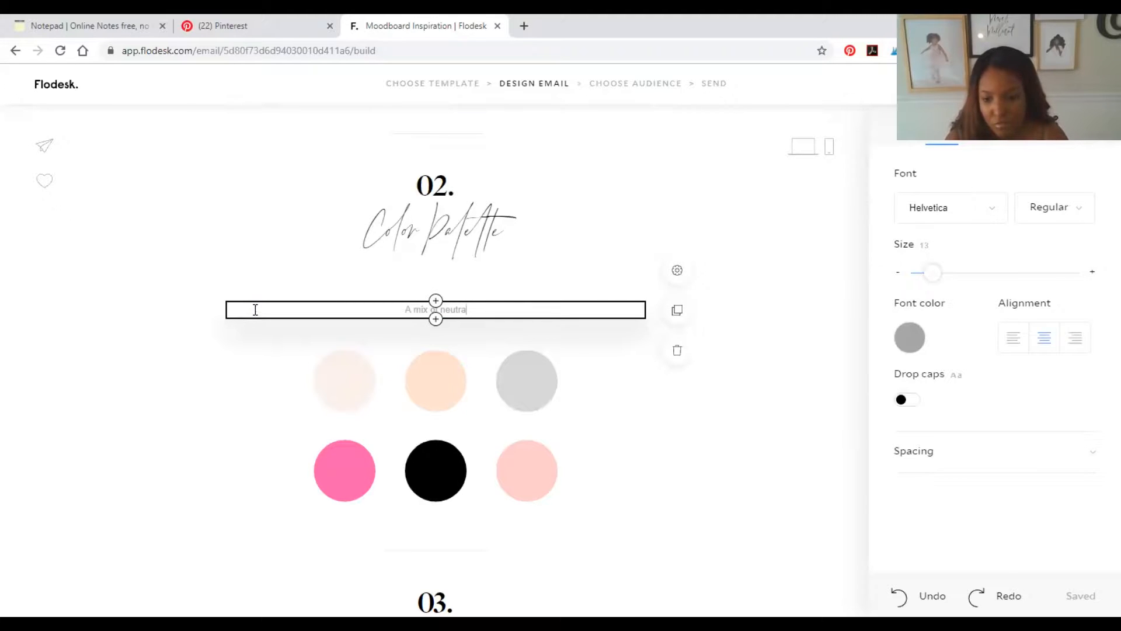
{"action": "type", "text": "l tones with "}
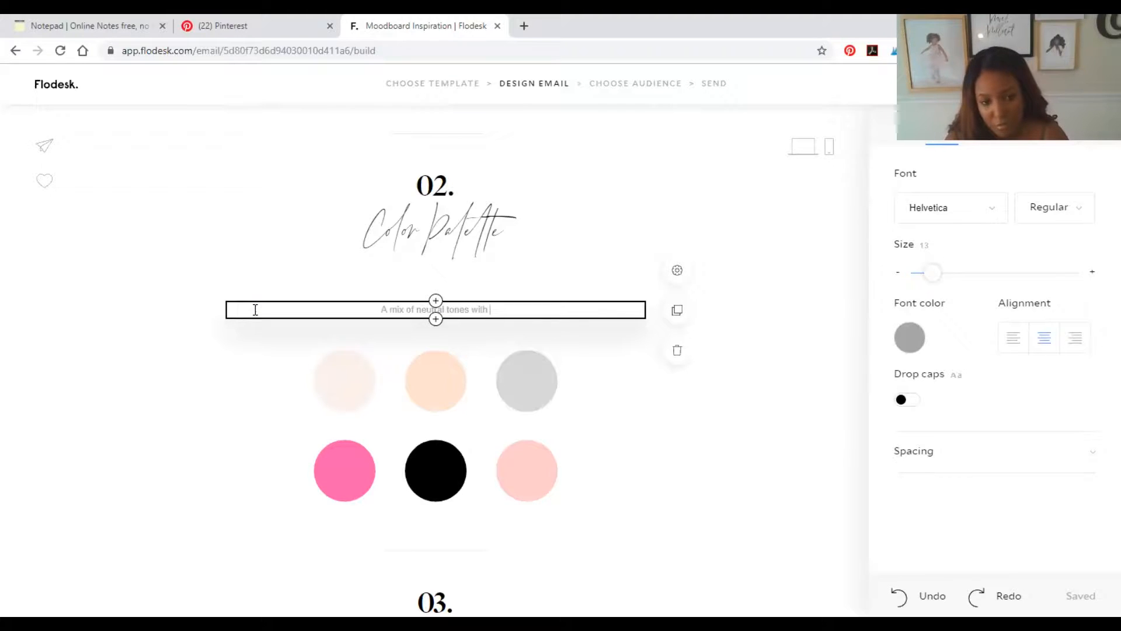
{"action": "type", "text": "pops "}
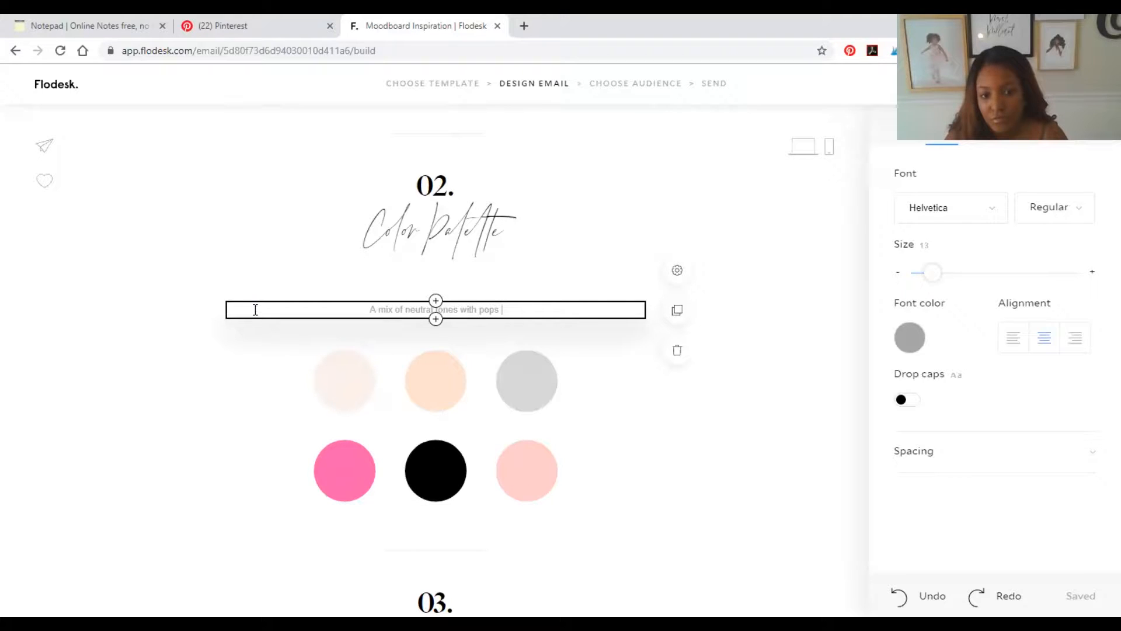
{"action": "type", "text": "of PiNK!"}
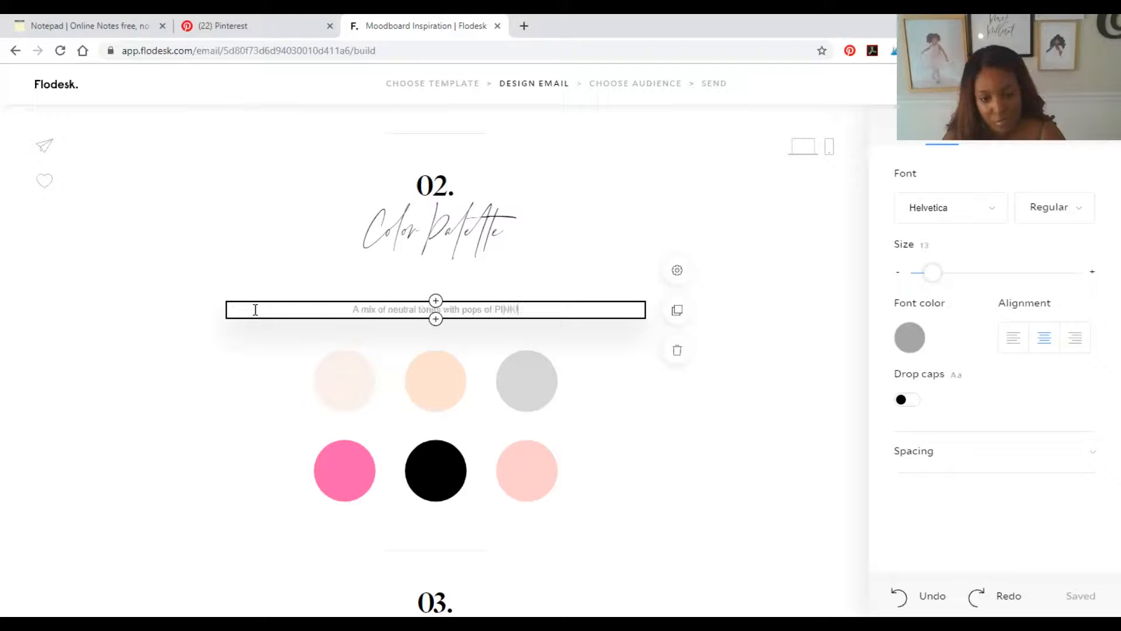
Add a second line to the Color Palette description reading "From blush, to pale pink to hot pink.".
{"action": "key", "text": "Return"}
{"action": "type", "text": "Expl"}
{"action": "type", "text": "m"}
{"action": "type", "text": " blu"}
{"action": "type", "text": "sh, t"}
{"action": "type", "text": "o pale"}
{"action": "type", "text": " p"}
{"action": "type", "text": "ink."}
{"action": "type", "text": "to hot"}
{"action": "type", "text": " pin"}
{"action": "type", "text": "k."}
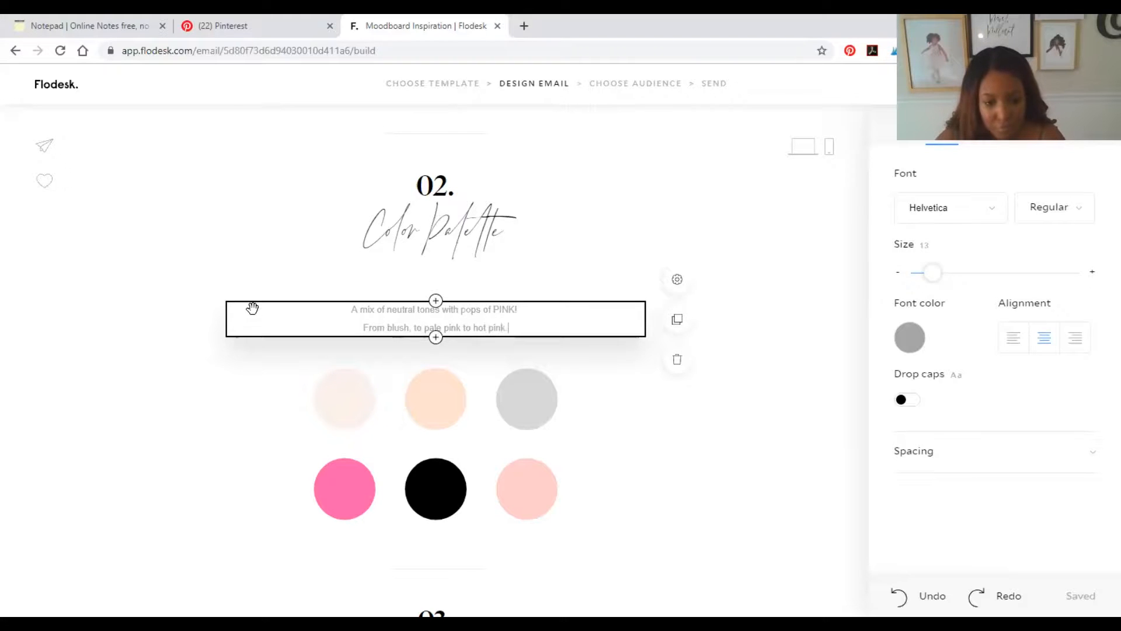
Check the Goodies From the 'Gram section and its caption, and review the email from the Inspiration, Delivered heading down to that section.
{"action": "scroll", "coordinate": [251, 308], "scroll_direction": "down", "scroll_amount": 3}
{"action": "scroll", "coordinate": [582, 339], "scroll_direction": "down", "scroll_amount": 4}
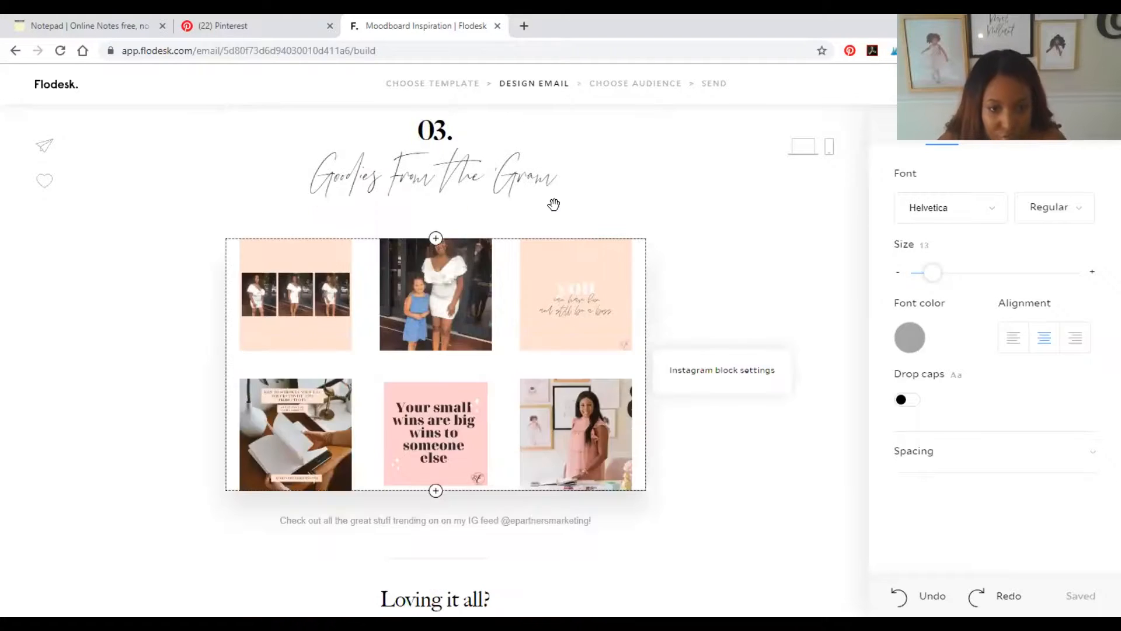
{"action": "scroll", "coordinate": [723, 378], "scroll_direction": "down", "scroll_amount": 2}
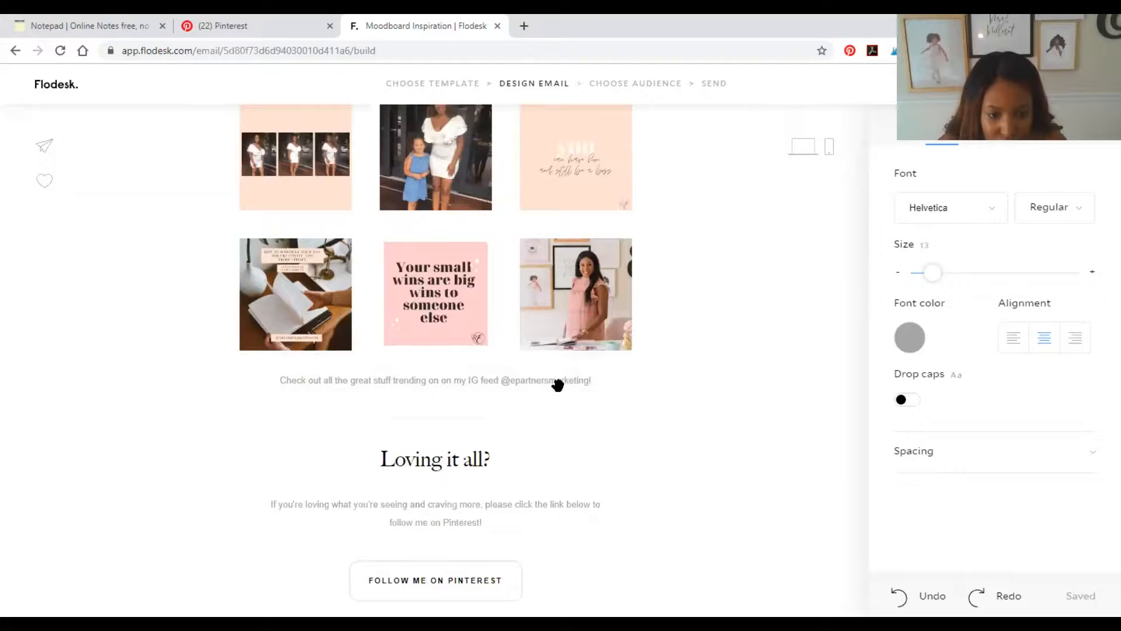
{"action": "left_click", "coordinate": [612, 377]}
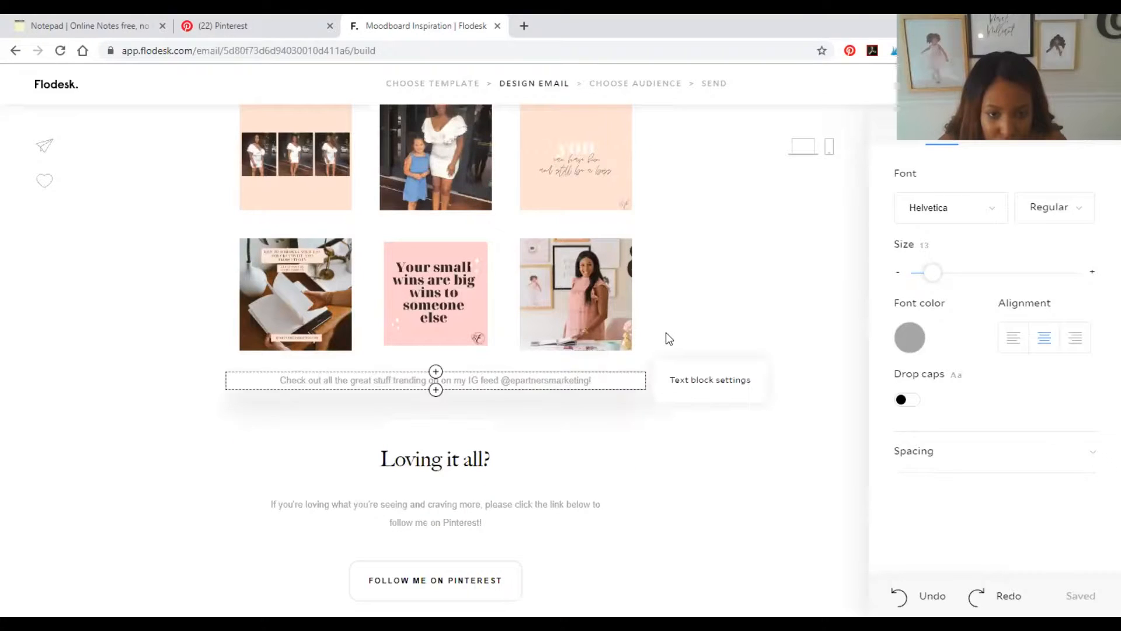
{"action": "scroll", "coordinate": [669, 339], "scroll_direction": "up", "scroll_amount": 8}
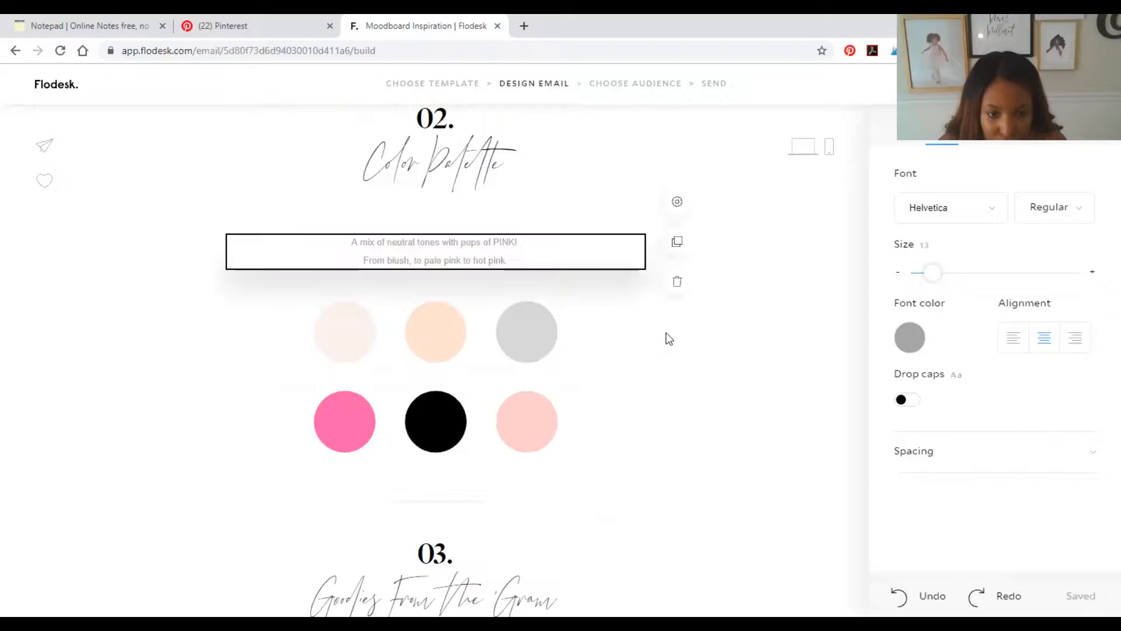
{"action": "scroll", "coordinate": [667, 334], "scroll_direction": "up", "scroll_amount": 15}
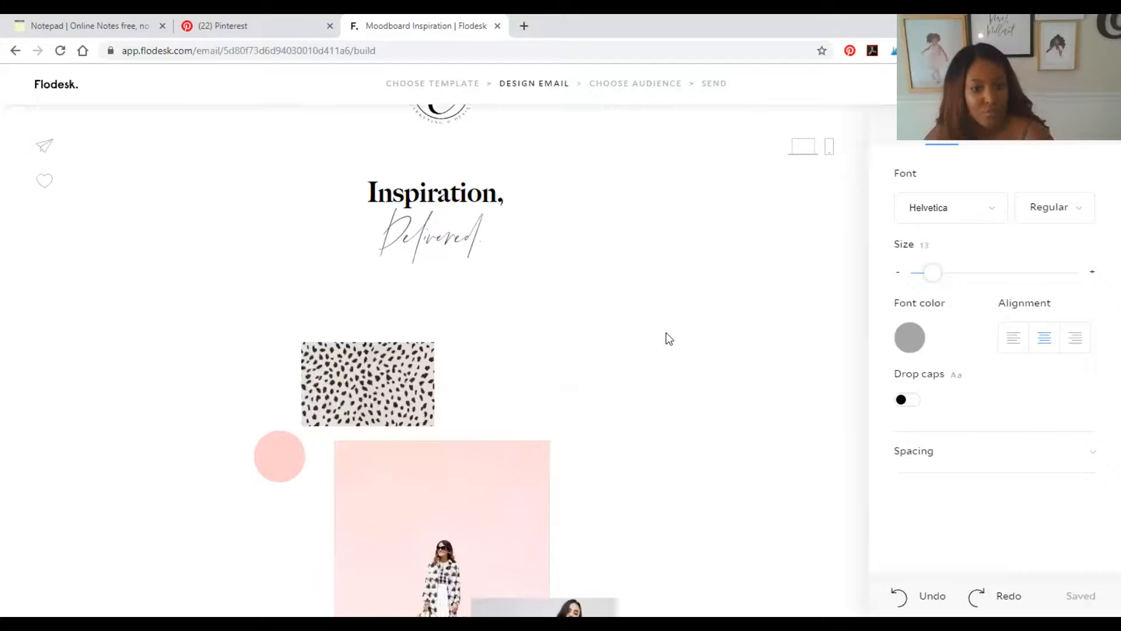
{"action": "scroll", "coordinate": [666, 339], "scroll_direction": "down", "scroll_amount": 5}
{"action": "scroll", "coordinate": [526, 518], "scroll_direction": "down", "scroll_amount": 8}
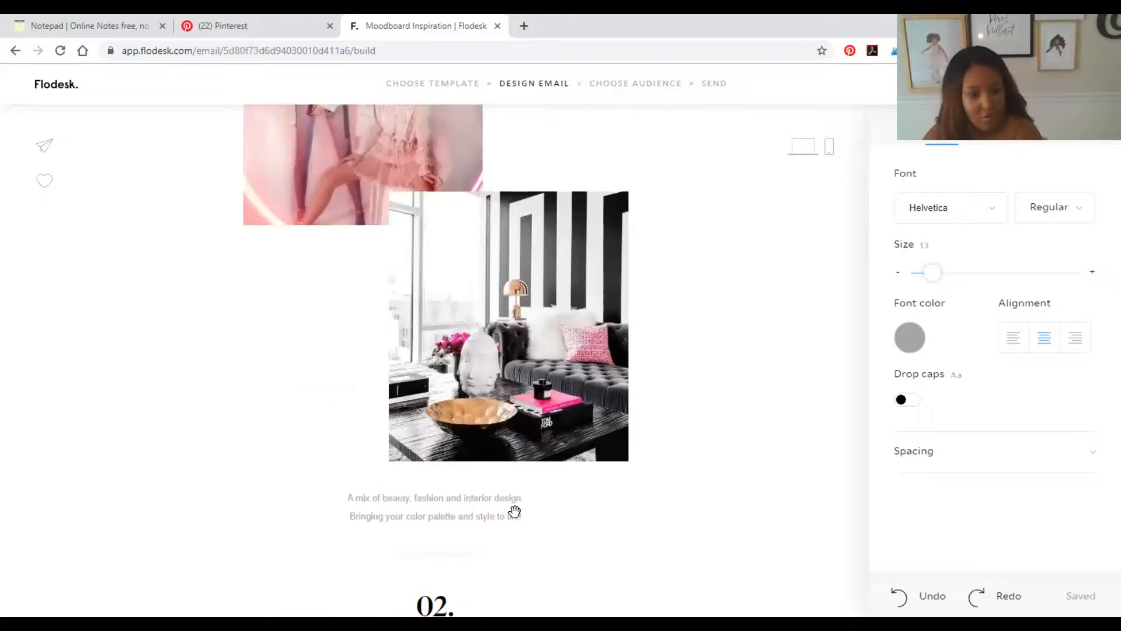
{"action": "scroll", "coordinate": [514, 512], "scroll_direction": "down", "scroll_amount": 8}
{"action": "scroll", "coordinate": [513, 475], "scroll_direction": "down", "scroll_amount": 5}
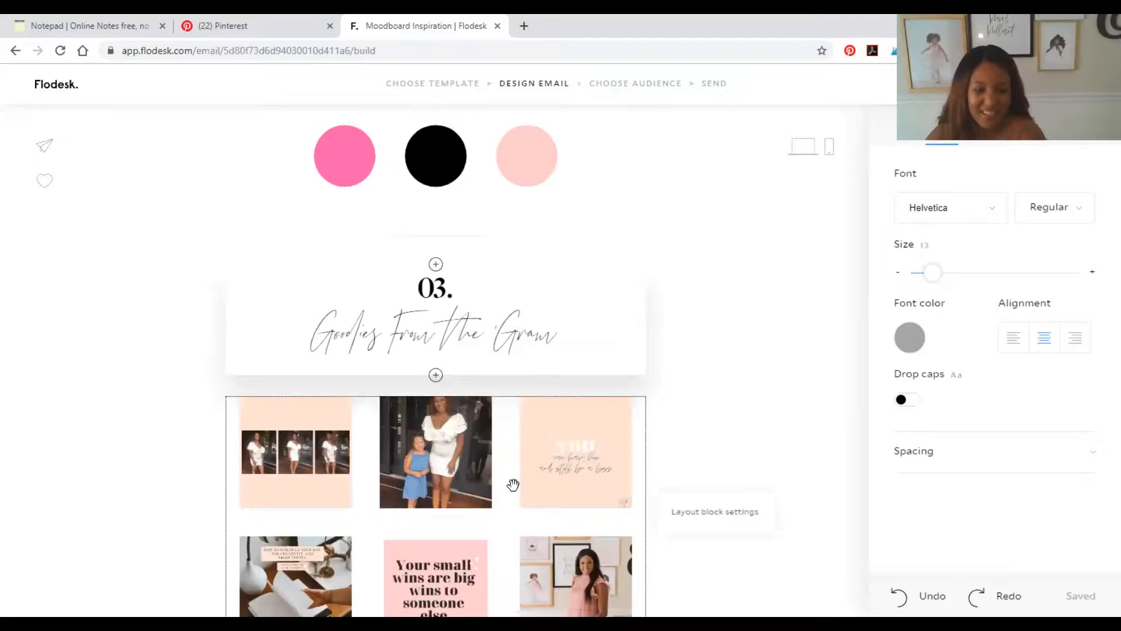
{"action": "scroll", "coordinate": [513, 485], "scroll_direction": "down", "scroll_amount": 3}
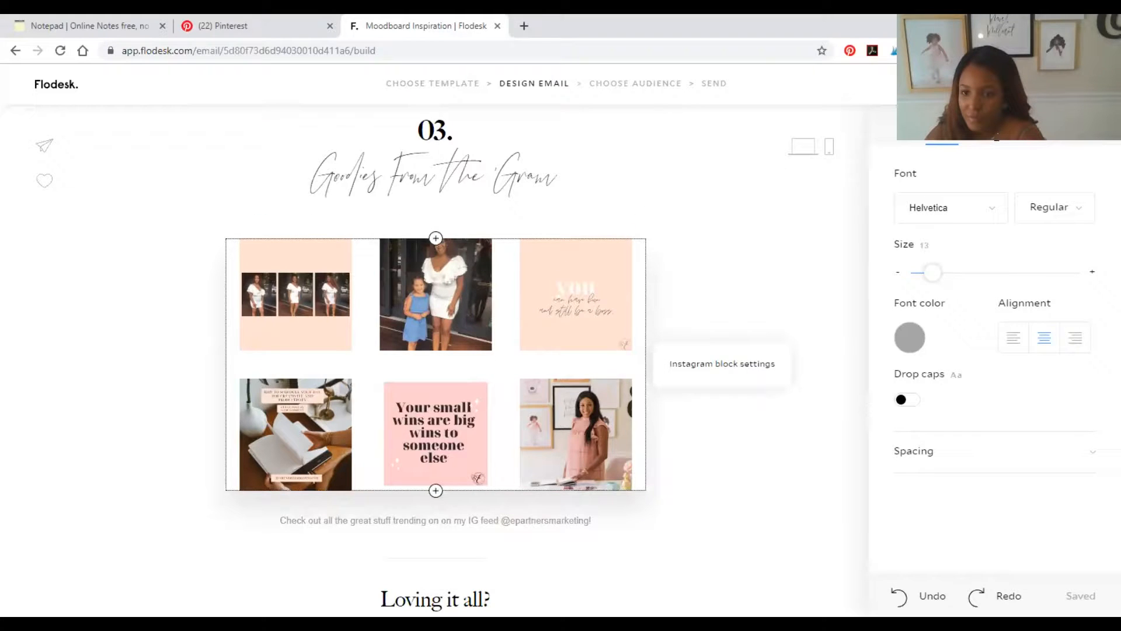
Select the Instagram picture block and compare its pictures with the intro, Mood Collage and Color Palette sections of the email.
{"action": "left_click", "coordinate": [464, 502]}
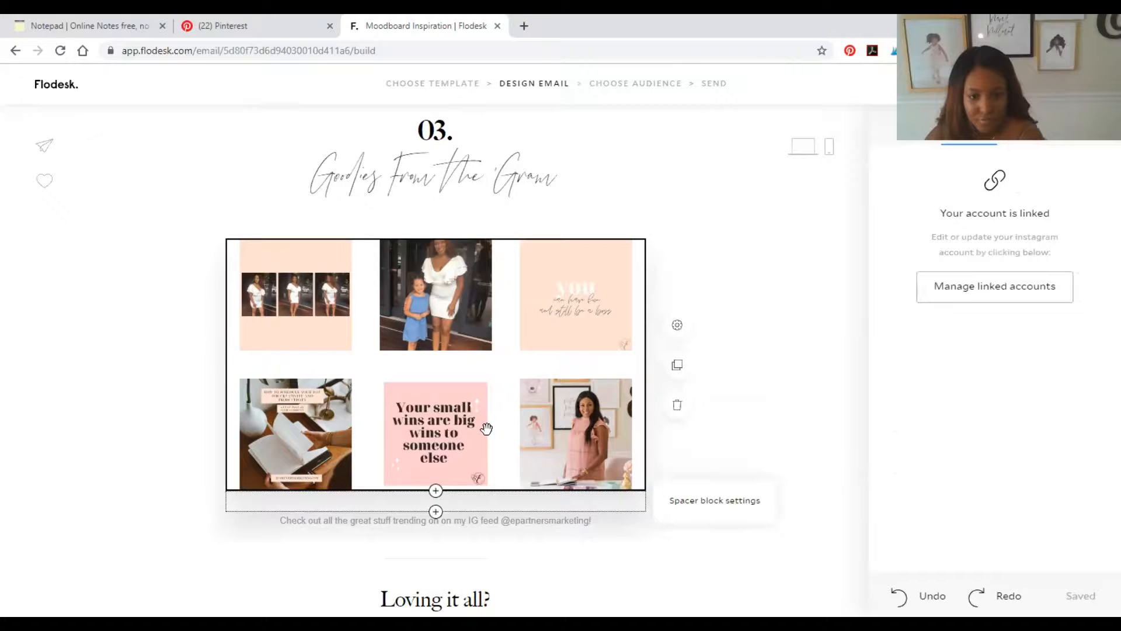
{"action": "scroll", "coordinate": [490, 409], "scroll_direction": "down", "scroll_amount": 5}
{"action": "scroll", "coordinate": [494, 384], "scroll_direction": "up", "scroll_amount": 10}
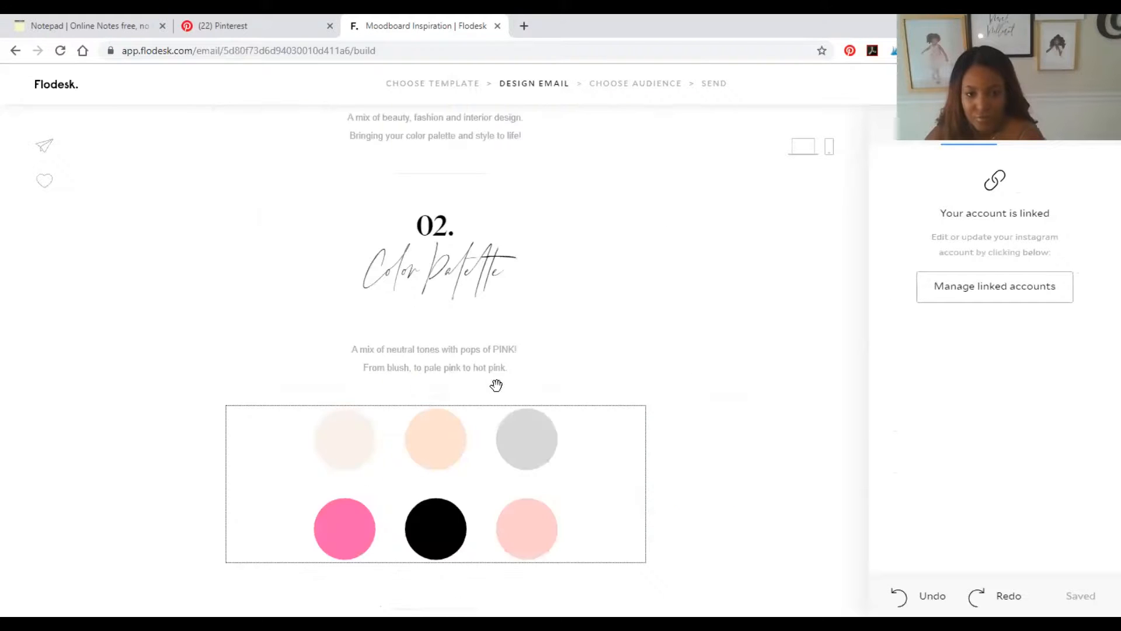
{"action": "scroll", "coordinate": [496, 385], "scroll_direction": "up", "scroll_amount": 10}
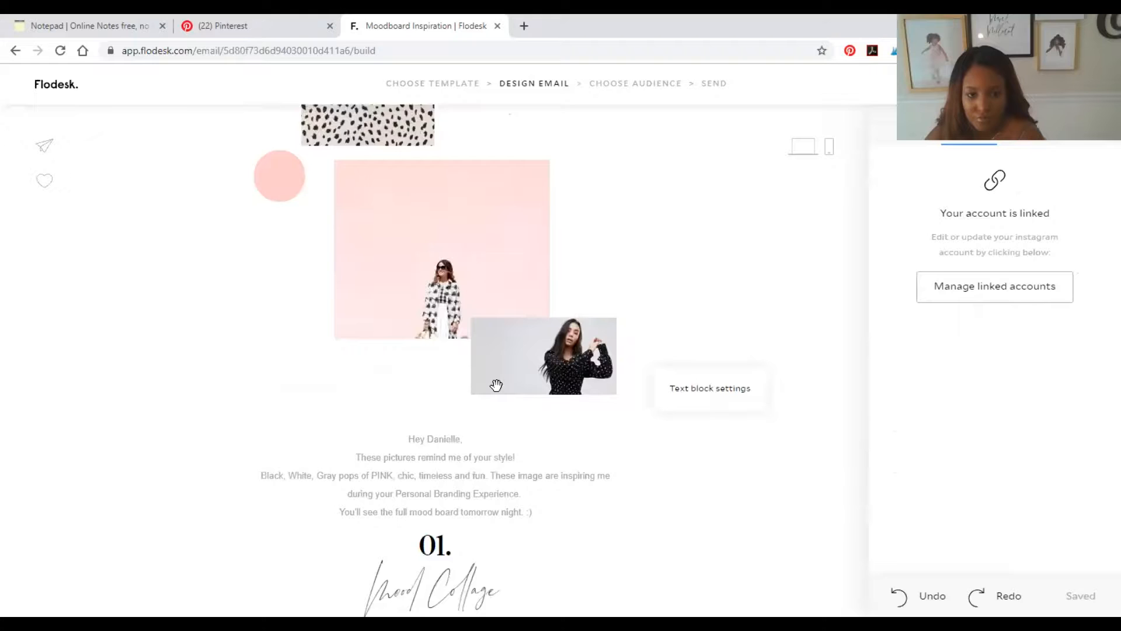
{"action": "scroll", "coordinate": [496, 385], "scroll_direction": "up", "scroll_amount": 4}
{"action": "scroll", "coordinate": [496, 384], "scroll_direction": "down", "scroll_amount": 10}
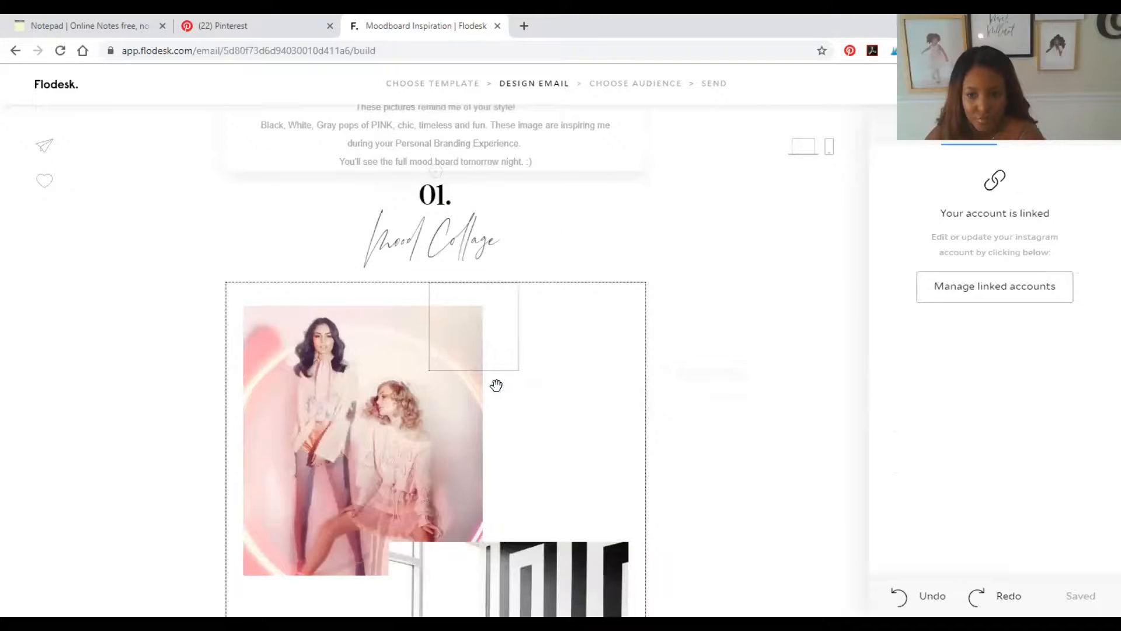
{"action": "scroll", "coordinate": [496, 384], "scroll_direction": "down", "scroll_amount": 10}
{"action": "scroll", "coordinate": [496, 385], "scroll_direction": "down", "scroll_amount": 12}
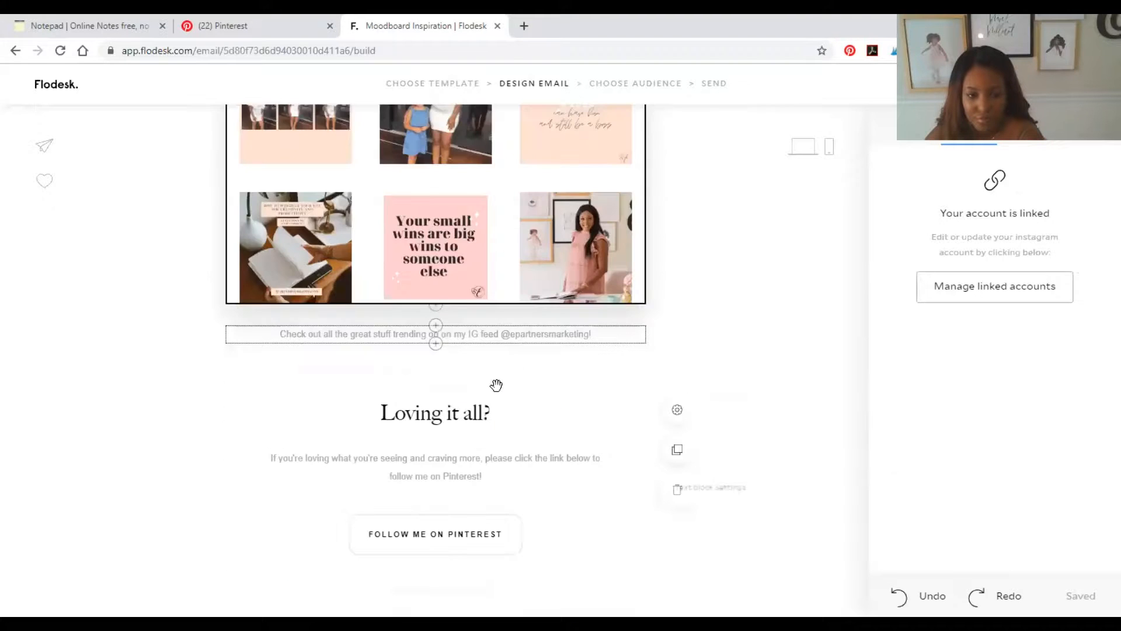
{"action": "scroll", "coordinate": [495, 385], "scroll_direction": "down", "scroll_amount": 1}
{"action": "scroll", "coordinate": [496, 385], "scroll_direction": "up", "scroll_amount": 3}
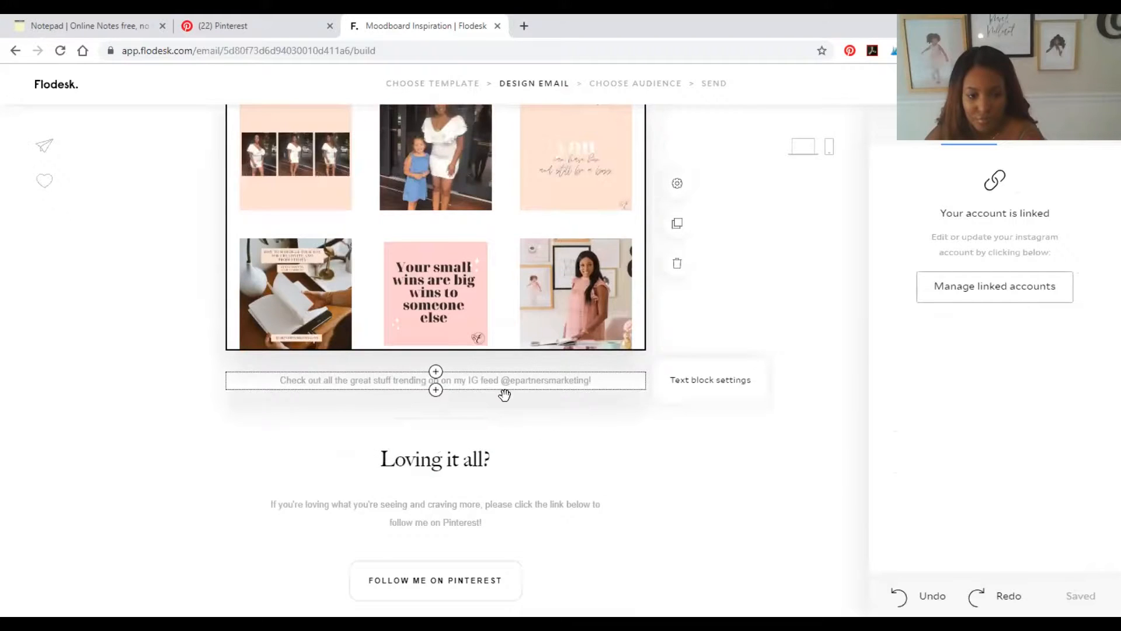
{"action": "scroll", "coordinate": [534, 387], "scroll_direction": "up", "scroll_amount": 5}
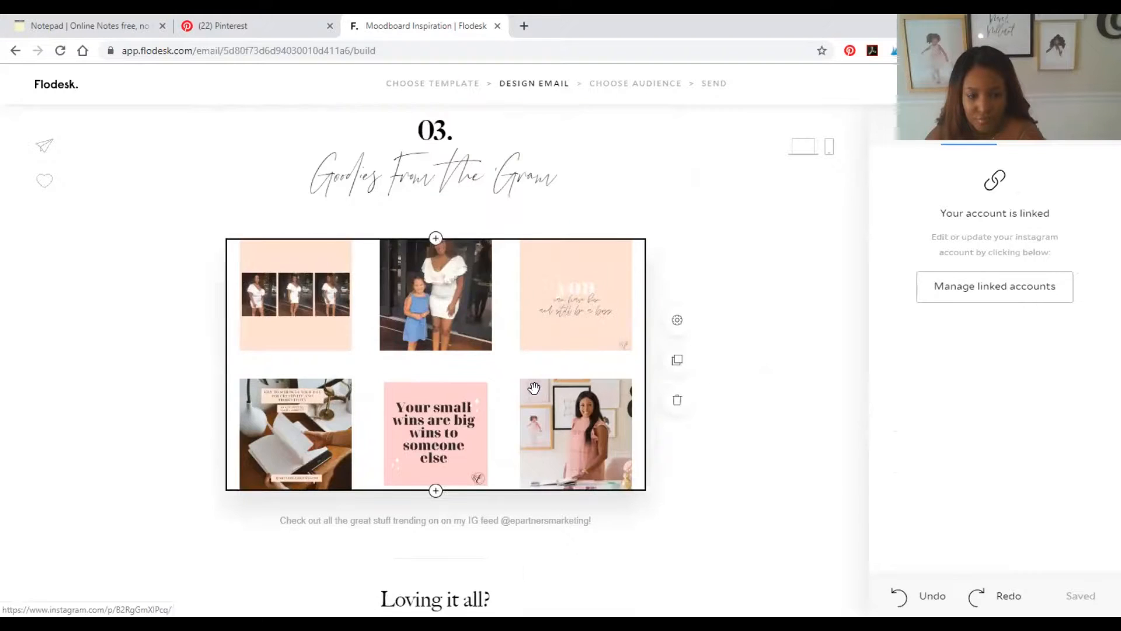
Delete the text block under the Instagram pictures that starts "Check out all the great stuff".
{"action": "scroll", "coordinate": [583, 415], "scroll_direction": "down", "scroll_amount": 5}
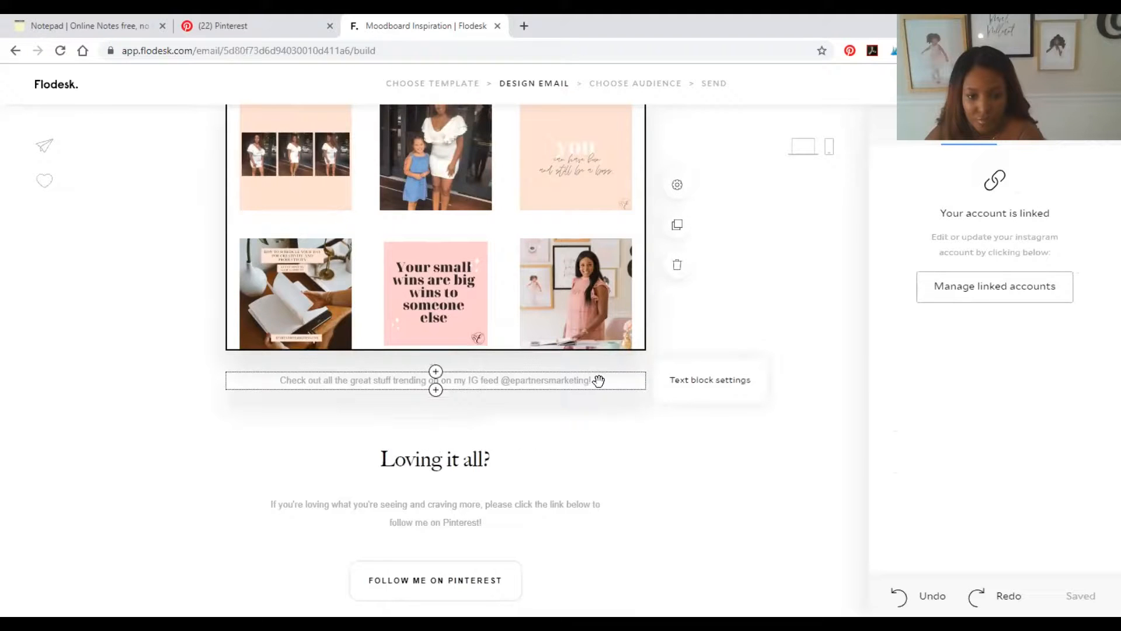
{"action": "left_click", "coordinate": [598, 380]}
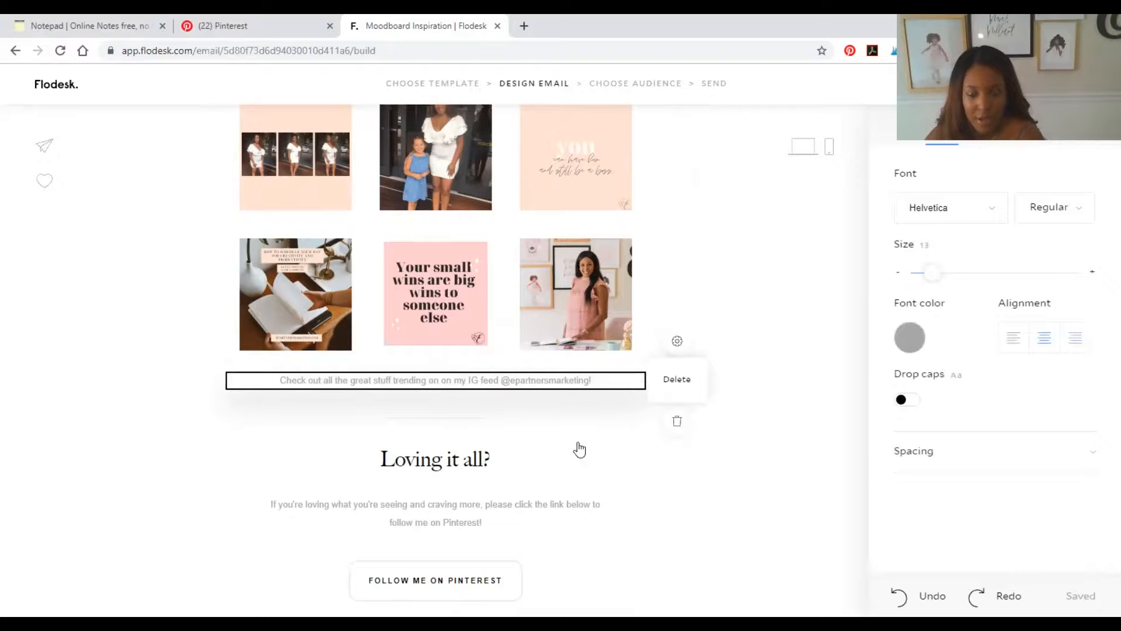
{"action": "left_click", "coordinate": [665, 380]}
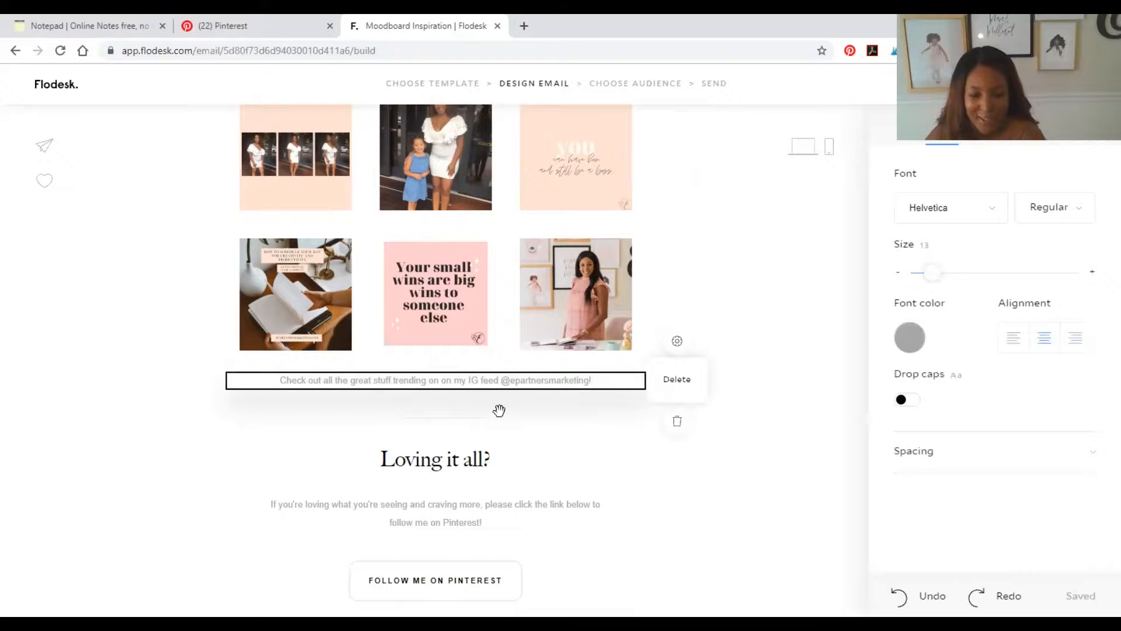
Review the email from the Mood Collage pictures down to the signature and the Follow Me on Pinterest button.
{"action": "scroll", "coordinate": [433, 453], "scroll_direction": "up", "scroll_amount": 6}
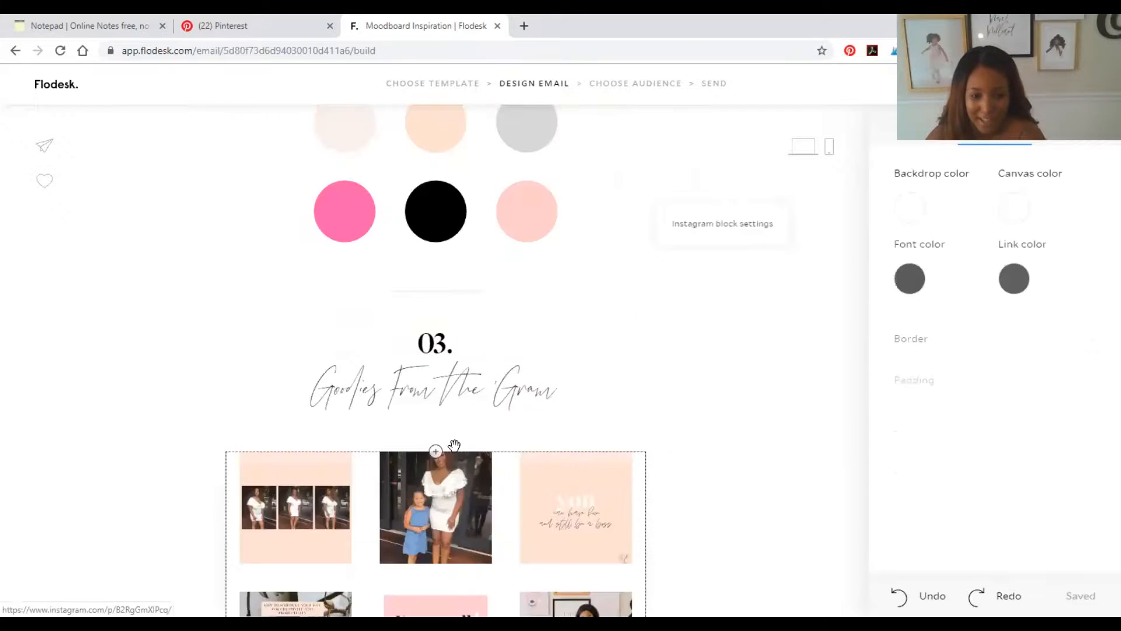
{"action": "scroll", "coordinate": [459, 458], "scroll_direction": "up", "scroll_amount": 1}
{"action": "scroll", "coordinate": [462, 462], "scroll_direction": "up", "scroll_amount": 8}
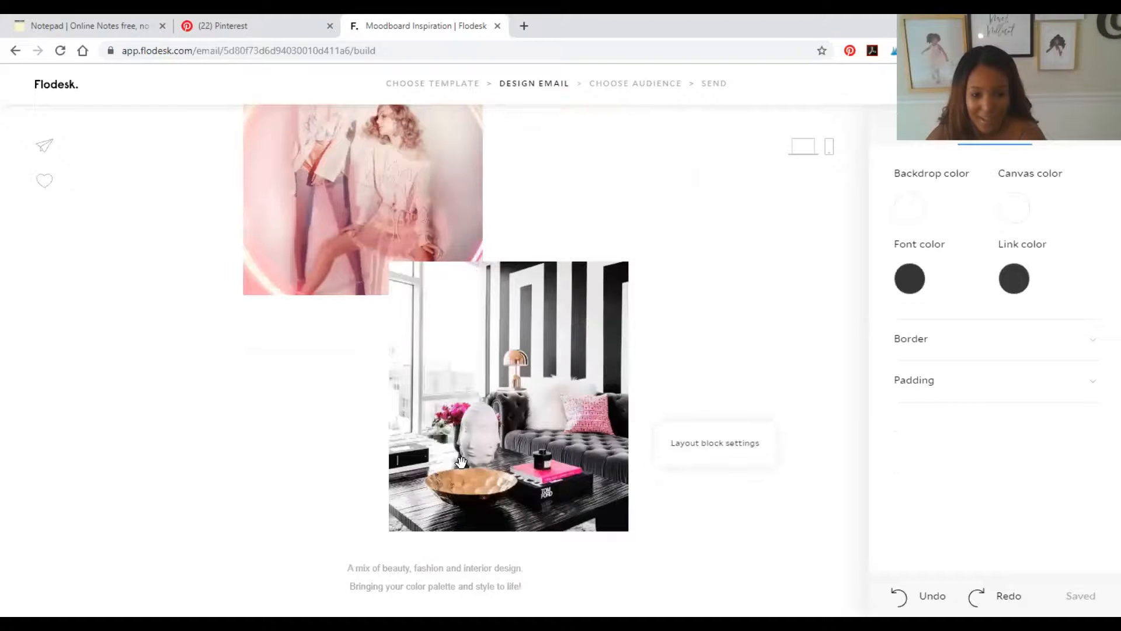
{"action": "scroll", "coordinate": [461, 462], "scroll_direction": "down", "scroll_amount": 15}
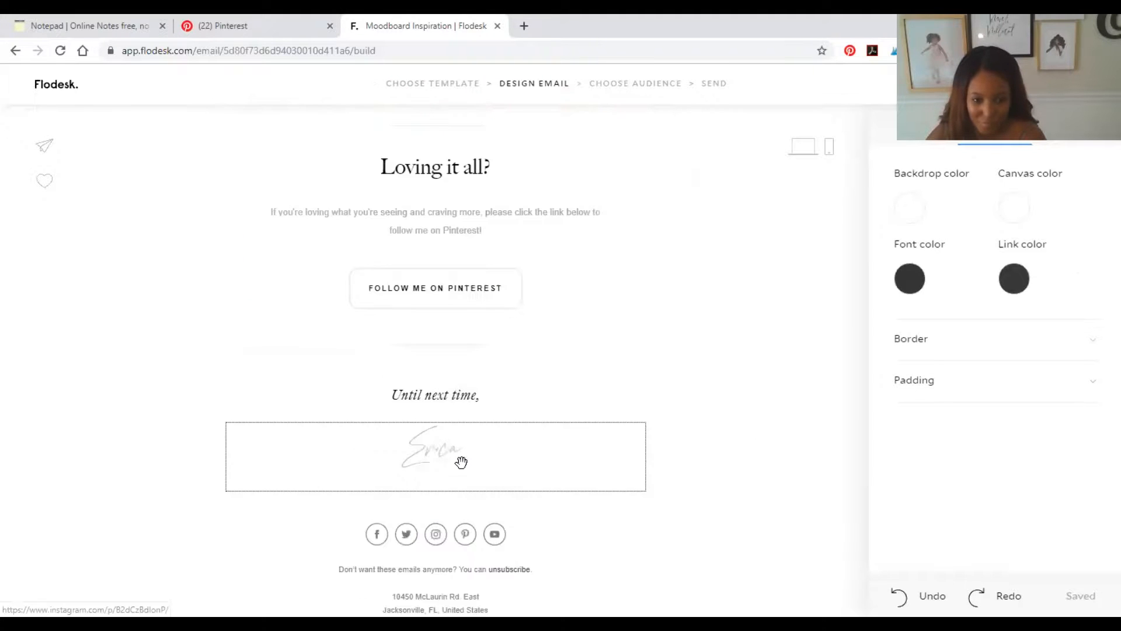
{"action": "scroll", "coordinate": [461, 462], "scroll_direction": "up", "scroll_amount": 4}
{"action": "scroll", "coordinate": [447, 400], "scroll_direction": "down", "scroll_amount": 2}
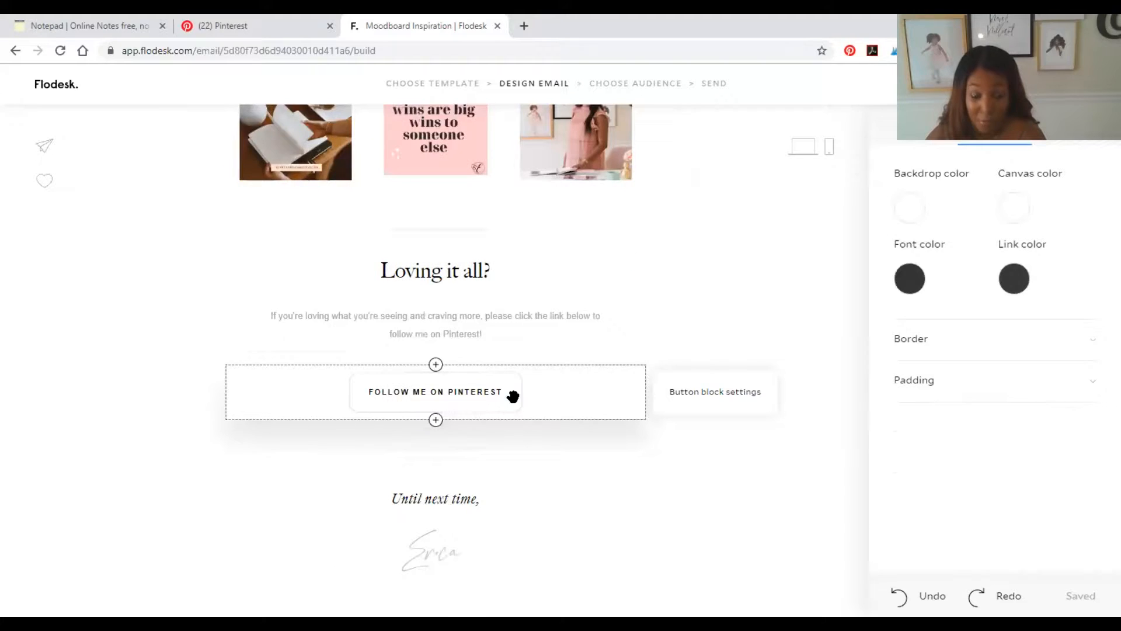